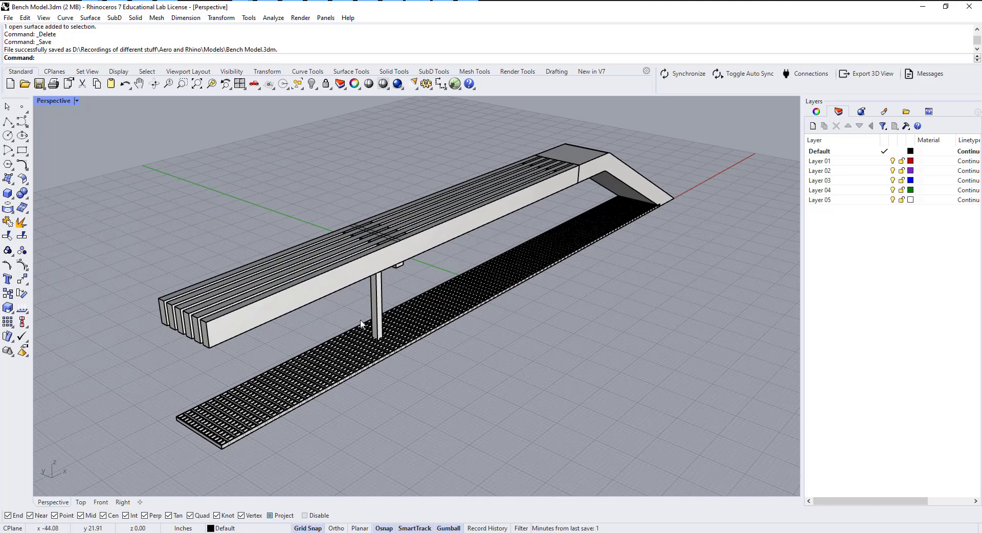
- Examine the bench model's slatted seat, angled end piece, support post and perforated base to see which parts need separate materials
right_click_drag(363, 324, 378, 310)
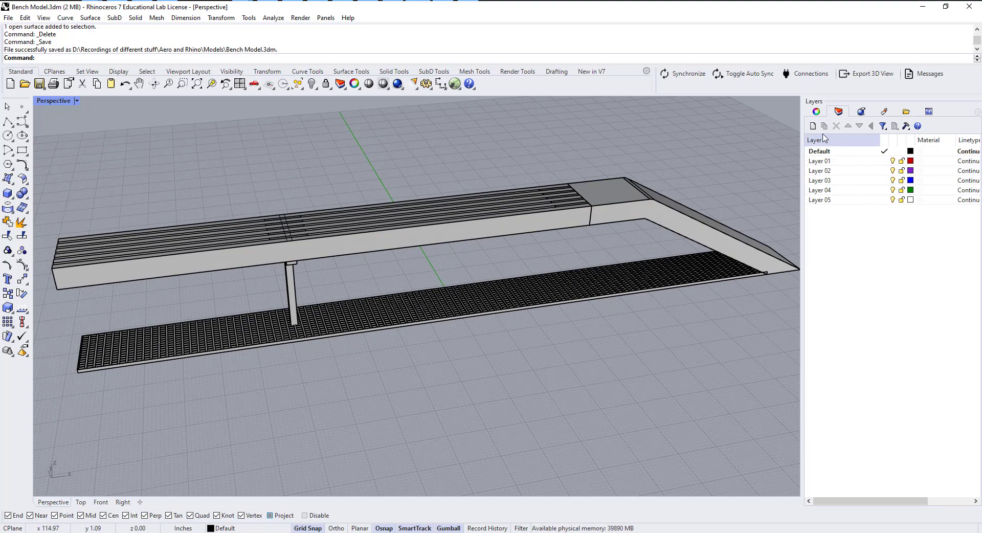
right_click_drag(575, 249, 564, 257)
scroll(520, 224, "up", 5)
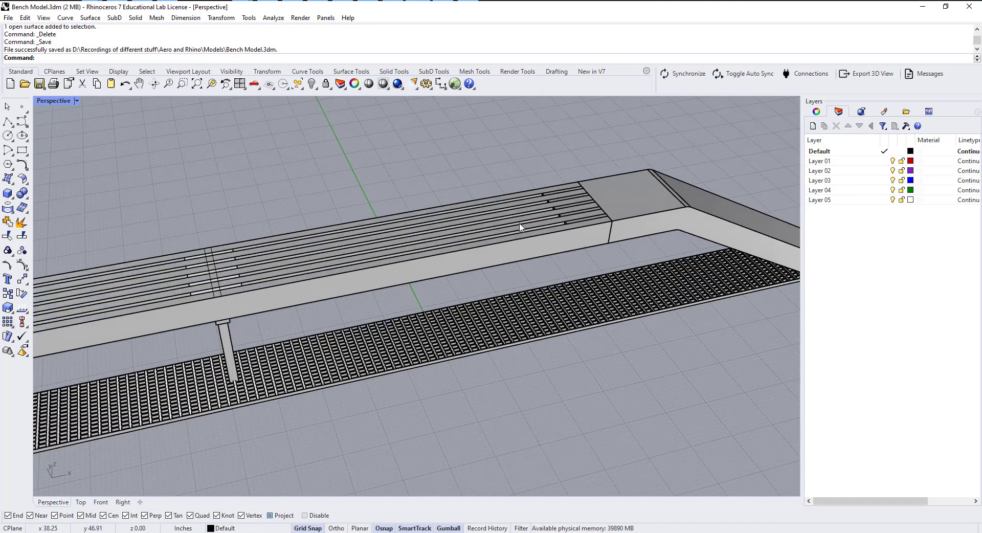
left_click_drag(460, 168, 546, 295)
right_click_drag(670, 284, 484, 292, "shift")
left_click(515, 212)
scroll(395, 241, "up", 2)
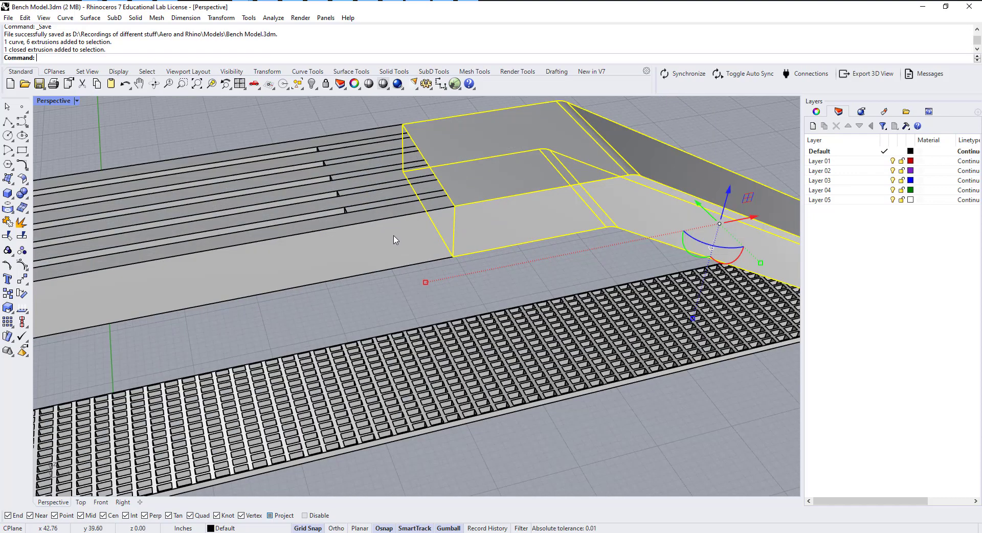
scroll(404, 266, "down", 4)
right_click_drag(336, 340, 496, 301, "shift")
- Create three new layers named Wood, Concrete and Steel
left_click(813, 127)
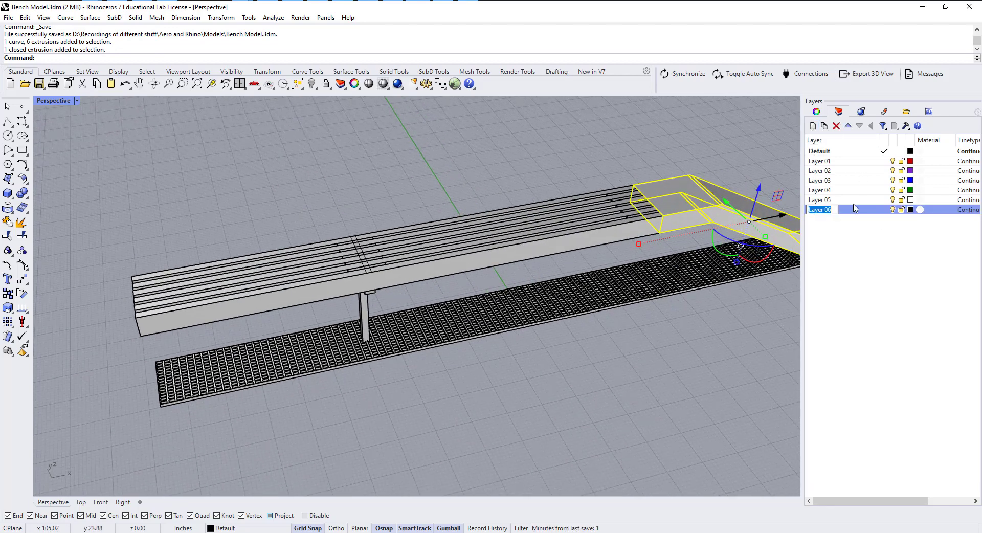
type("Wood")
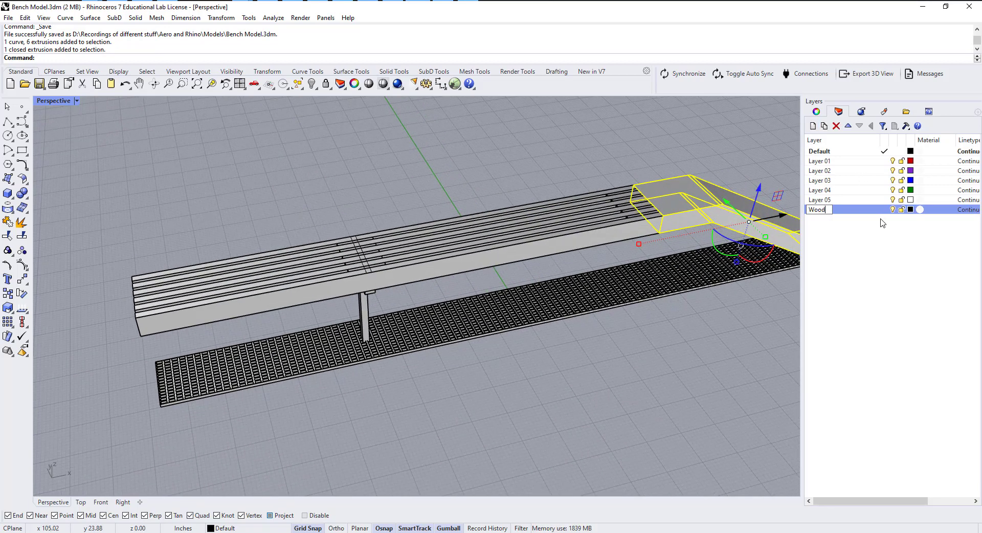
key("Return")
left_click(813, 126)
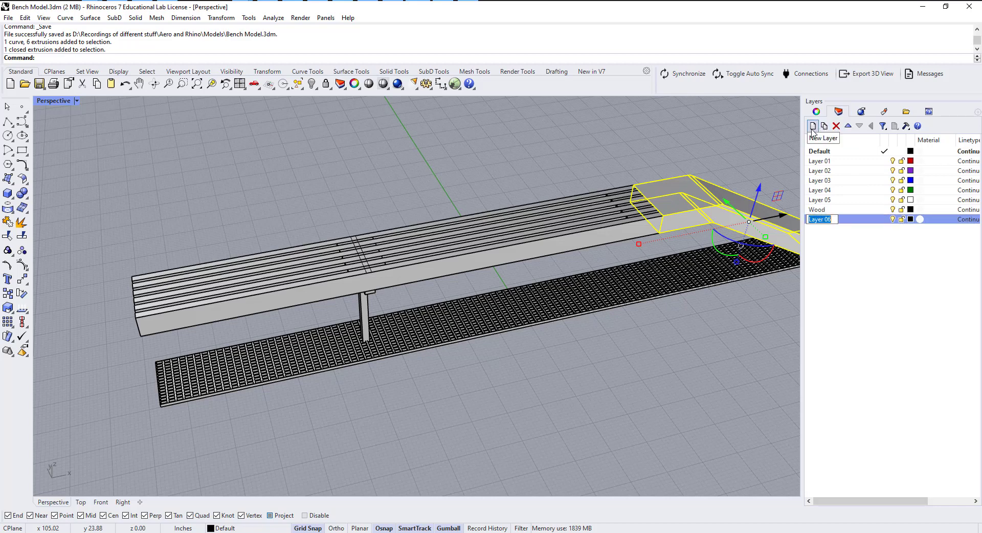
type("Concrete")
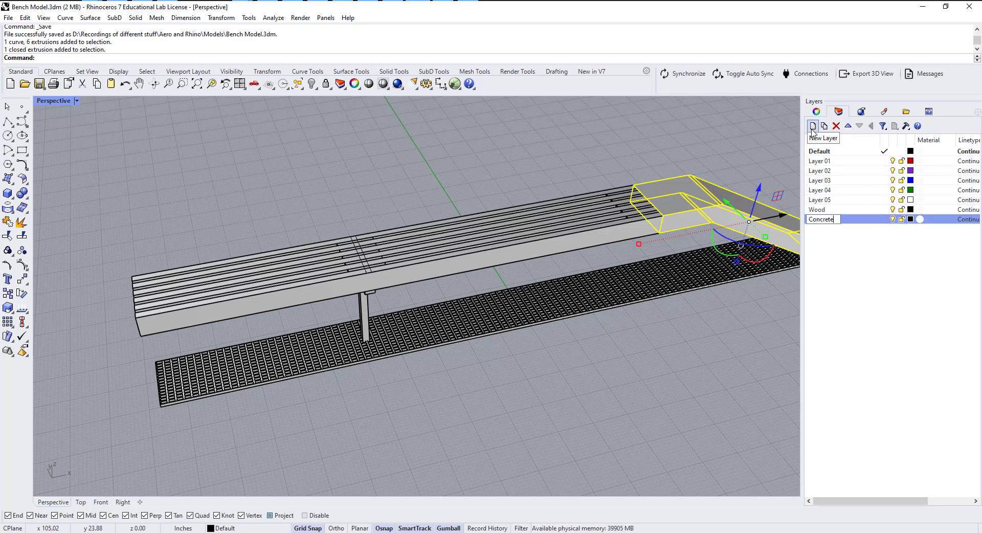
key("Return")
left_click(812, 127)
type("Steel")
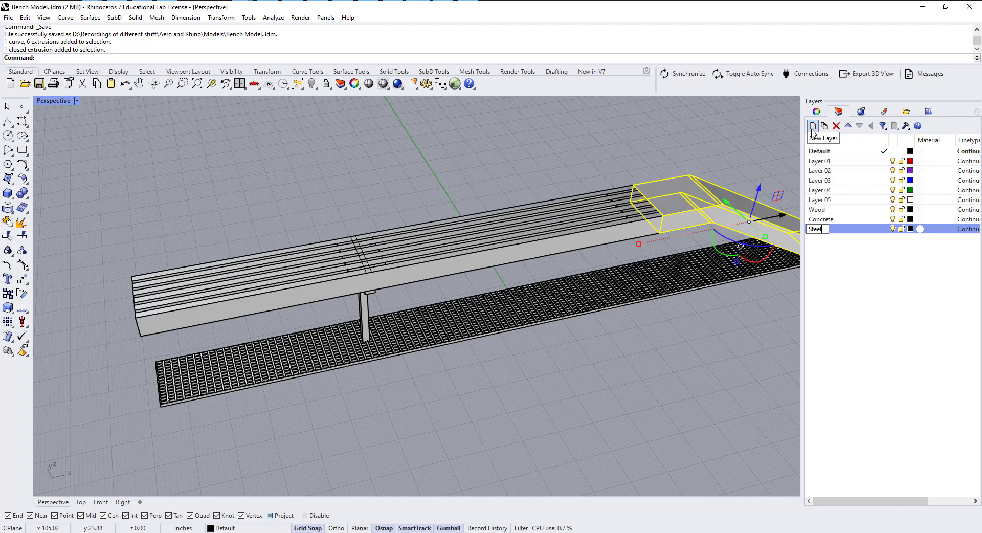
key("Return")
- Assign the long seat slats of the bench to the Wood layer
right_click_drag(544, 391, 491, 362)
left_click_drag(538, 174, 494, 256)
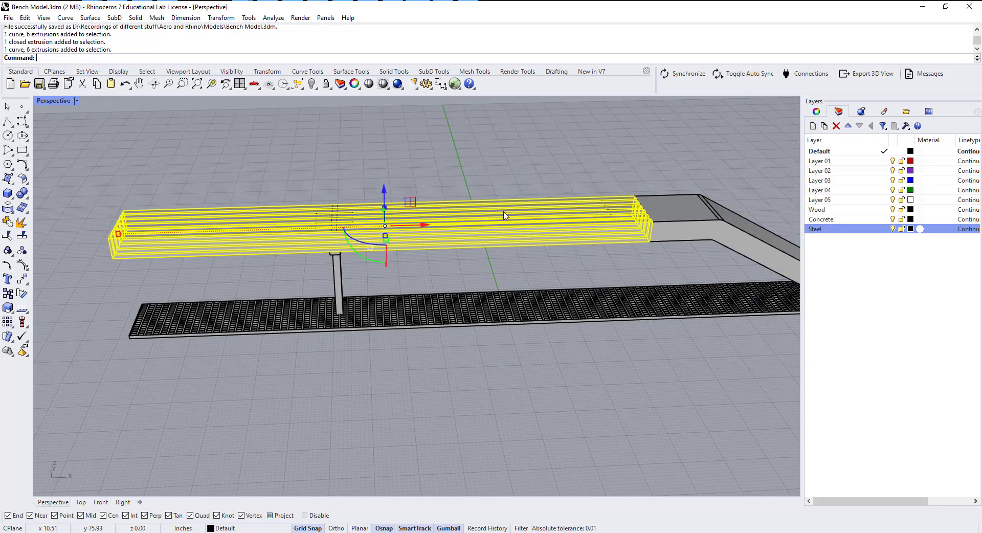
left_click(818, 211)
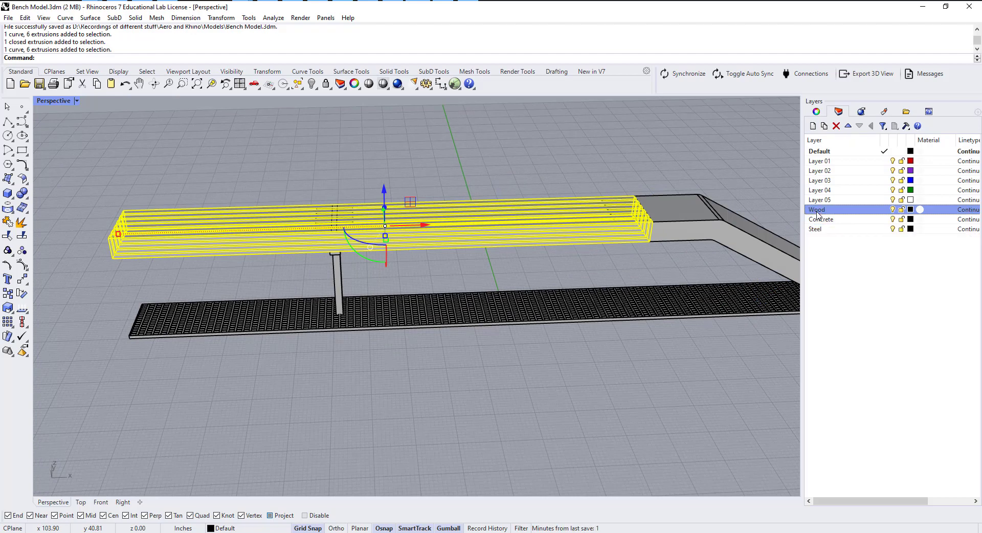
left_click_drag(581, 166, 512, 276)
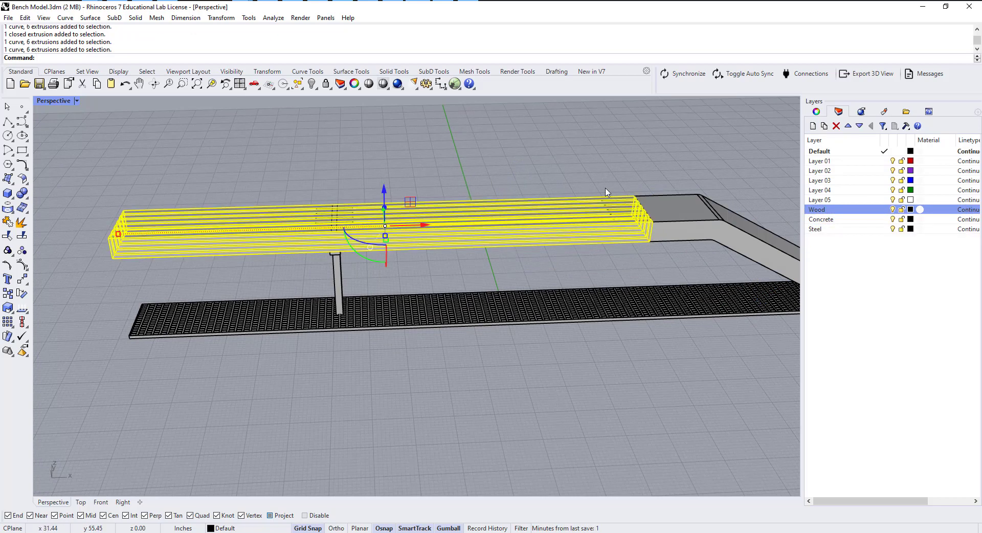
right_click(837, 215)
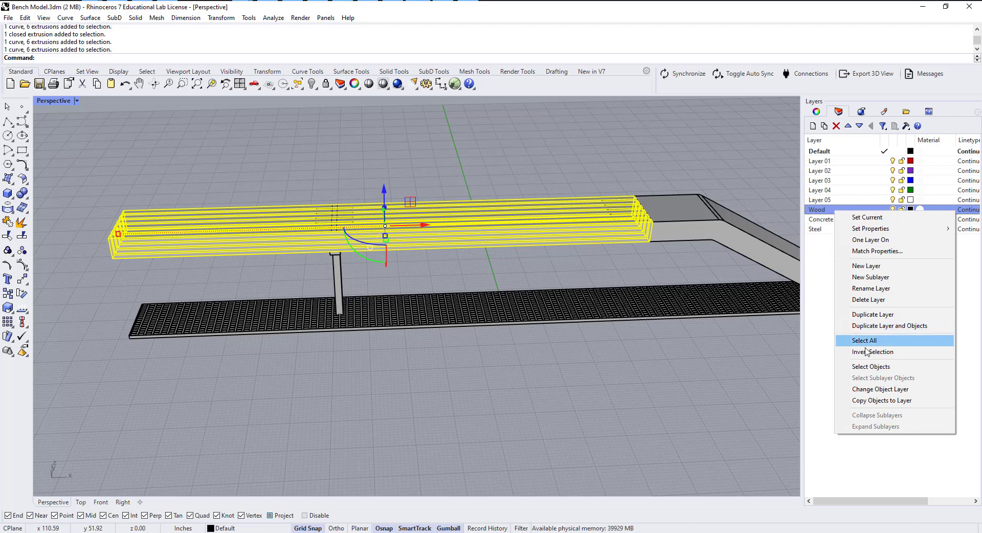
left_click(895, 390)
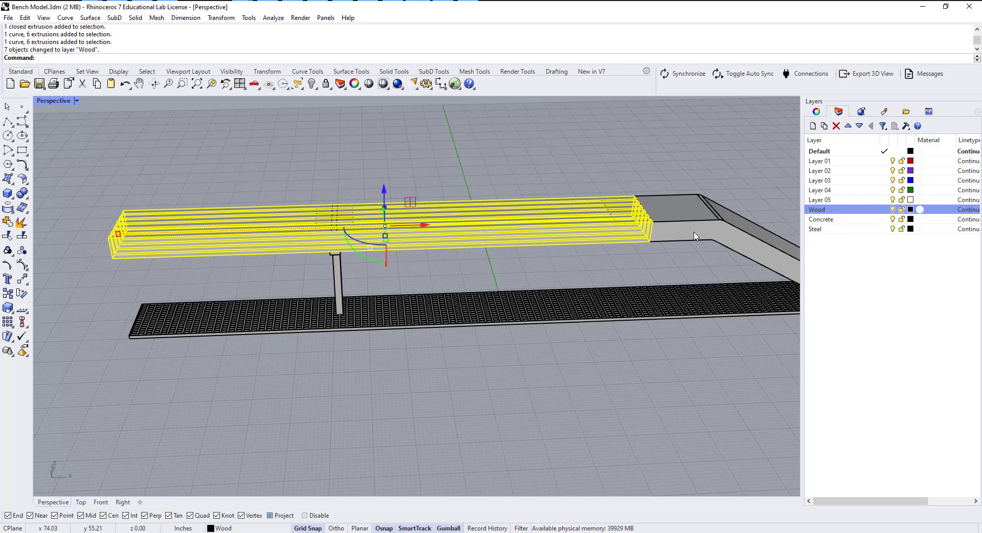
- Assign the bench's angled end piece to the Concrete layer
left_click(701, 236)
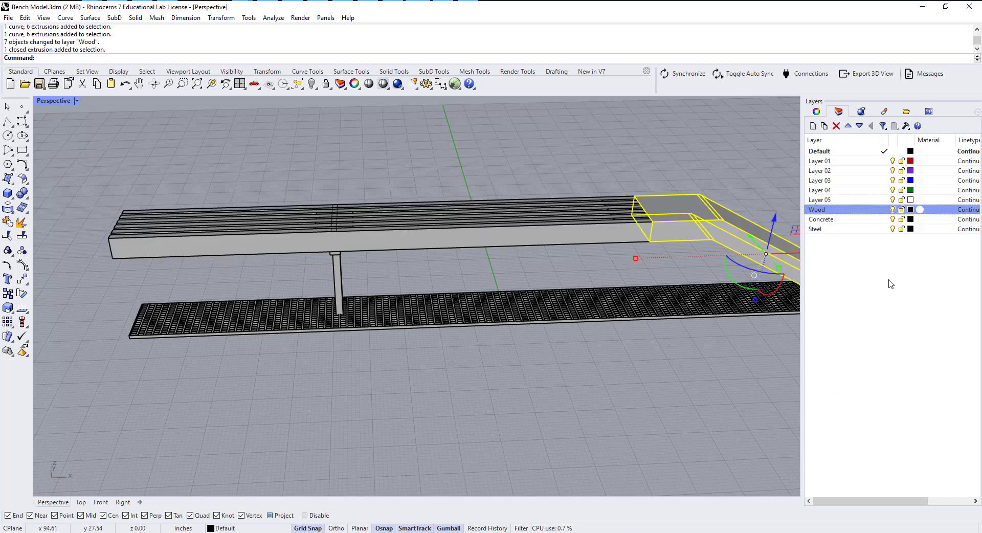
right_click(834, 219)
left_click(894, 397)
- Assign both groups of connectors between the slats, the support post and the perforated base to the Steel layer
right_click_drag(732, 353, 721, 356)
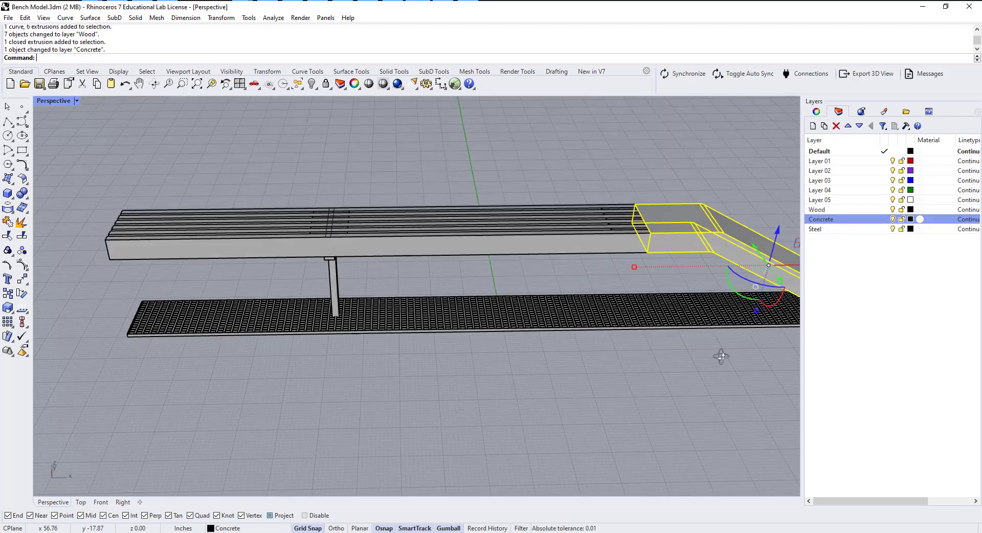
left_click(579, 278)
left_click_drag(578, 279, 665, 189)
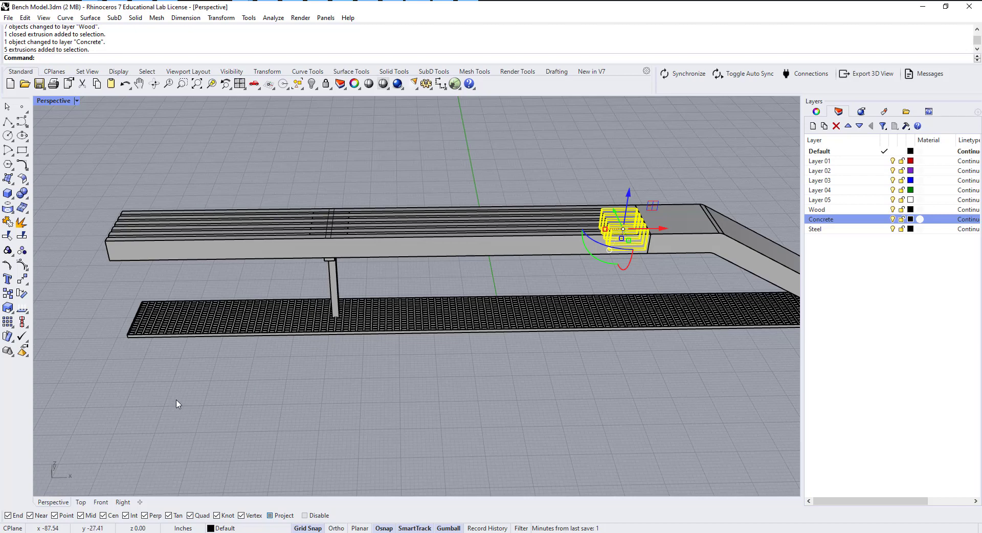
left_click(439, 335)
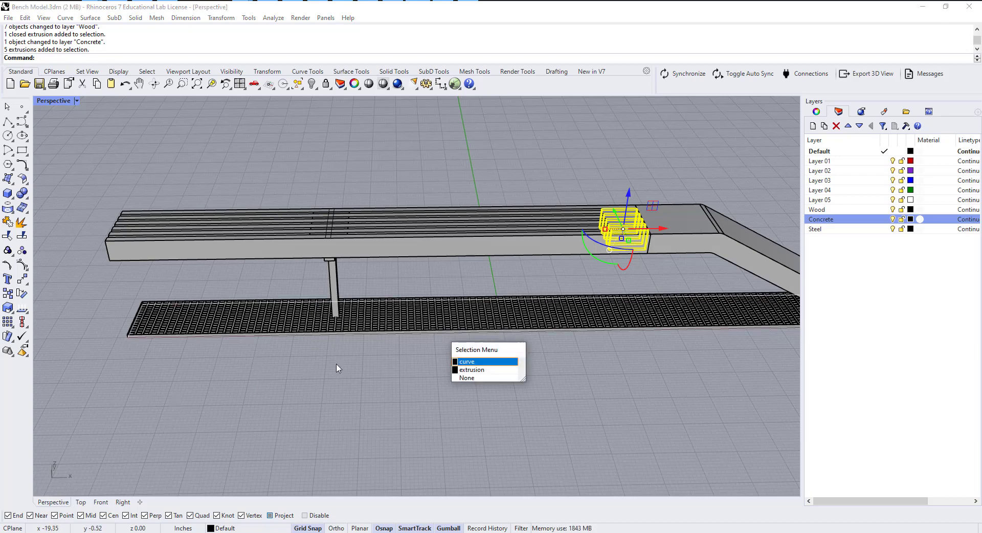
left_click(472, 369)
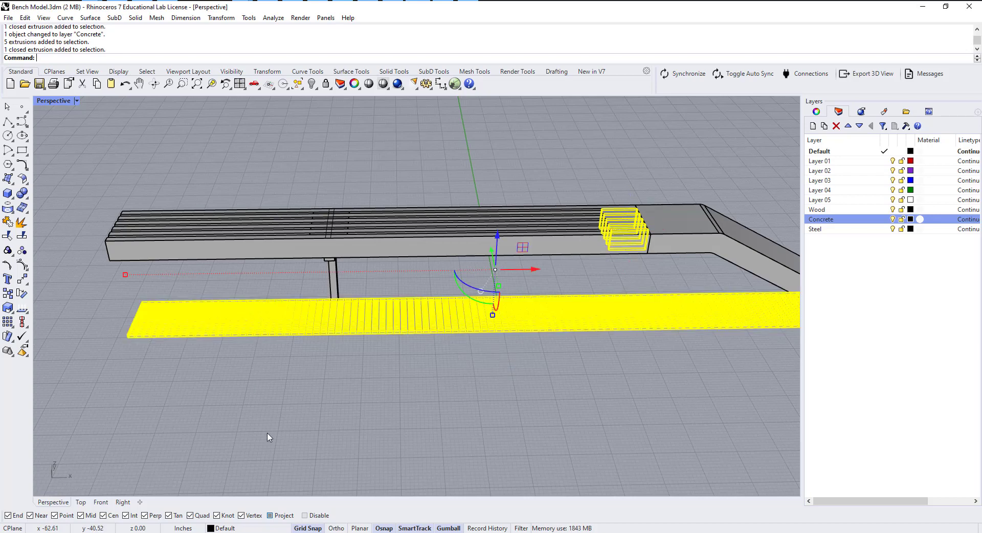
left_click_drag(268, 433, 420, 155)
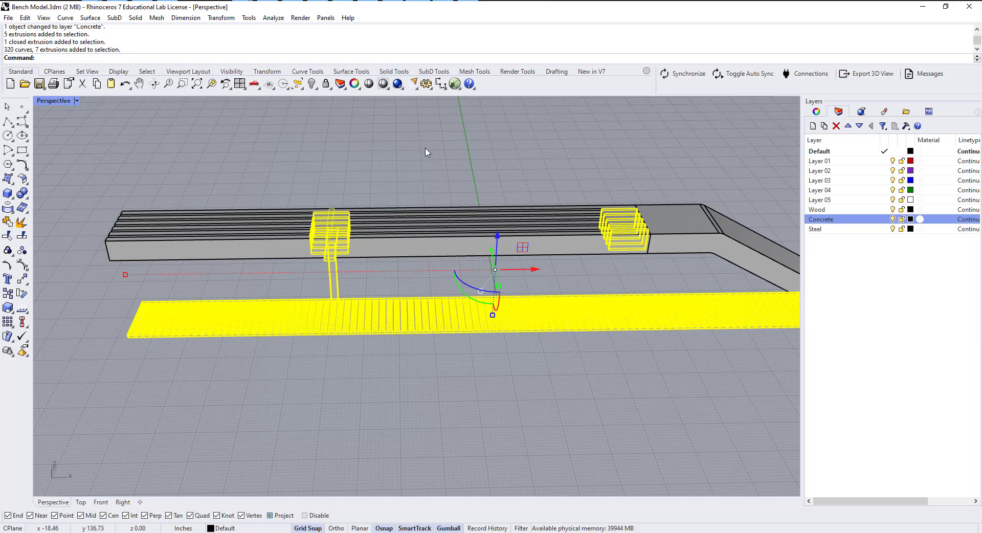
right_click(822, 221)
left_click(849, 396)
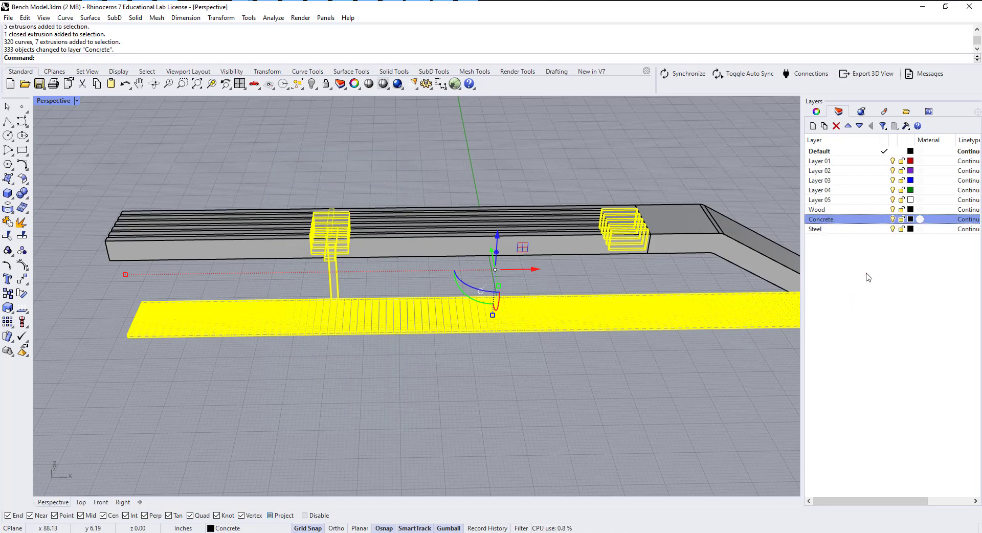
right_click(829, 229)
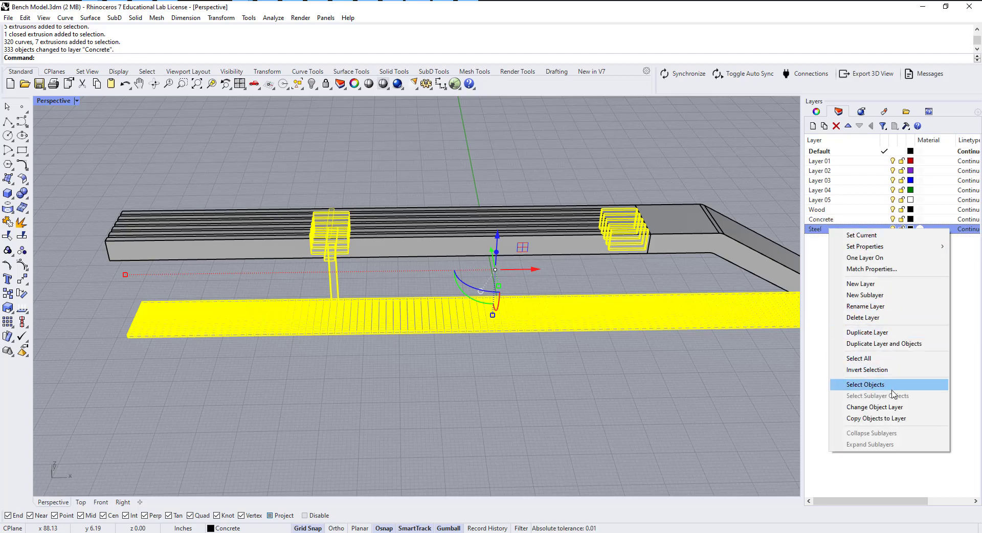
left_click(887, 408)
left_click(565, 362)
right_click_drag(565, 362, 467, 363)
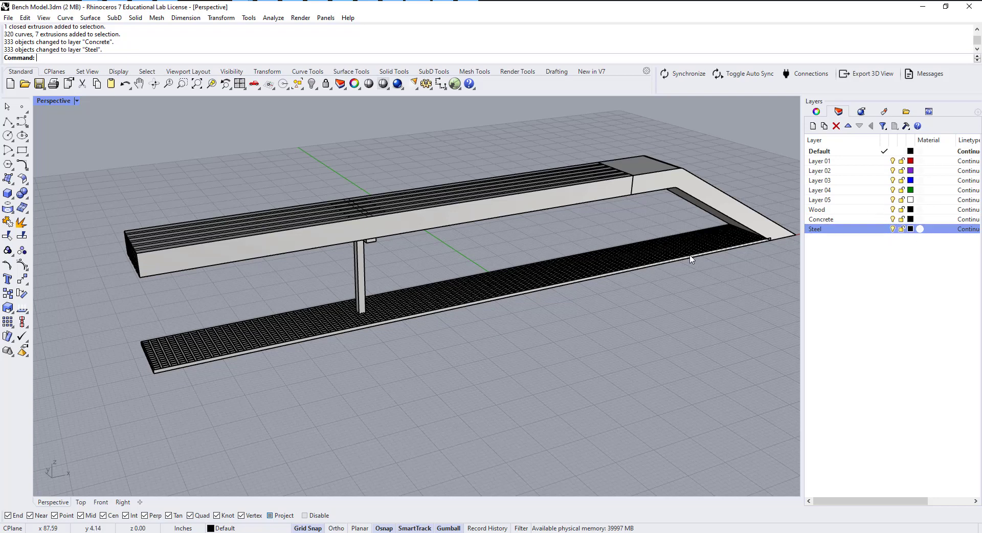
right_click_drag(664, 264, 625, 276)
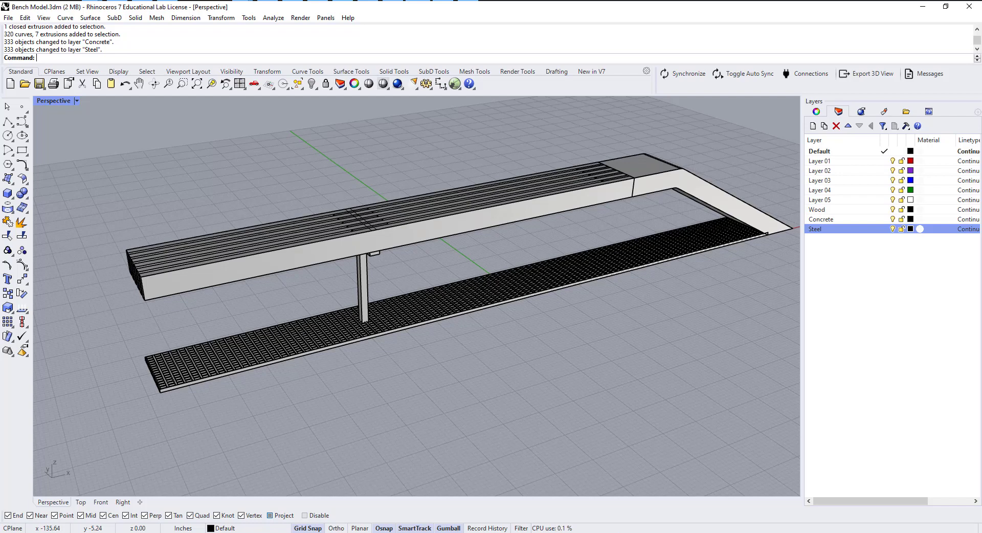
- Find and launch Quixel Bridge, and maximize its window
key("super")
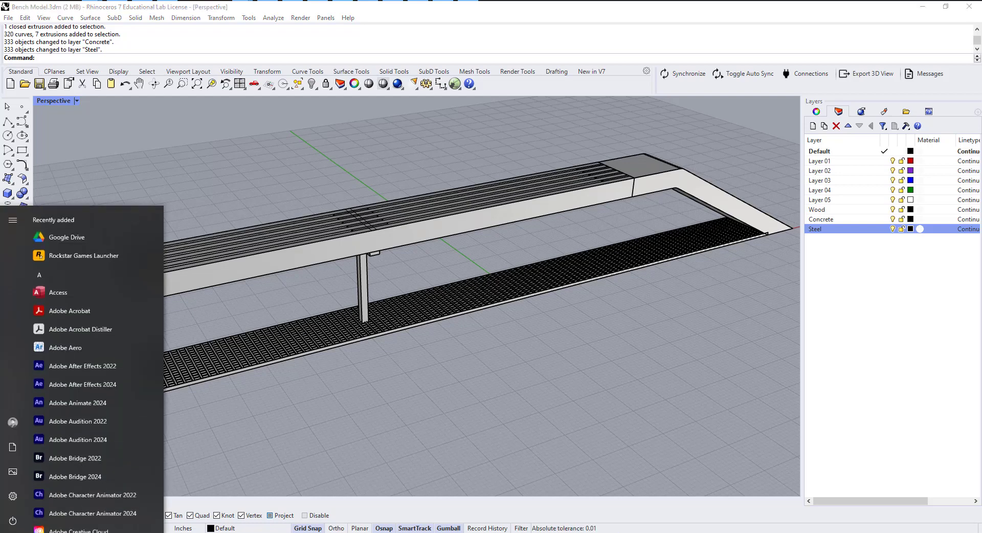
type("quixel bri")
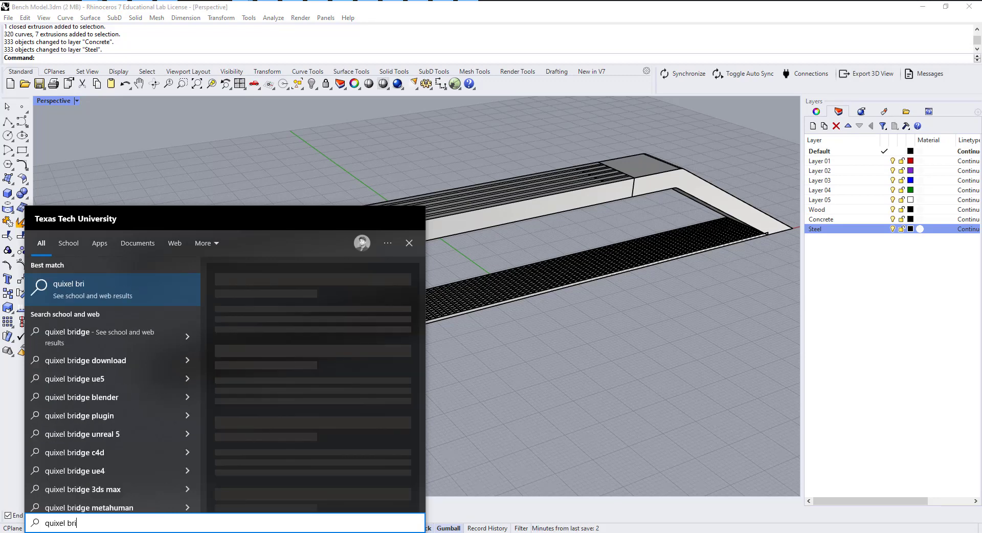
key("ctrl+a")
type("brid")
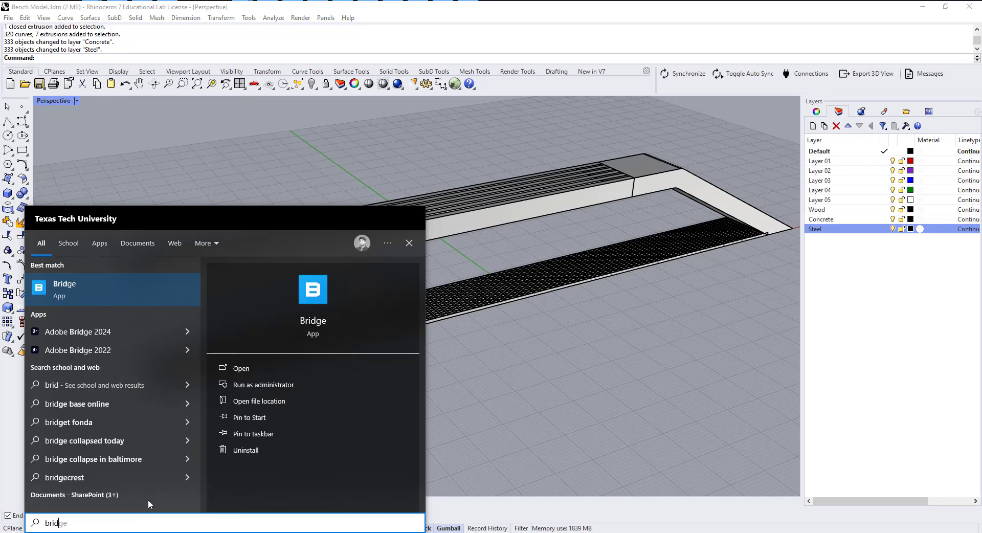
left_click(112, 285)
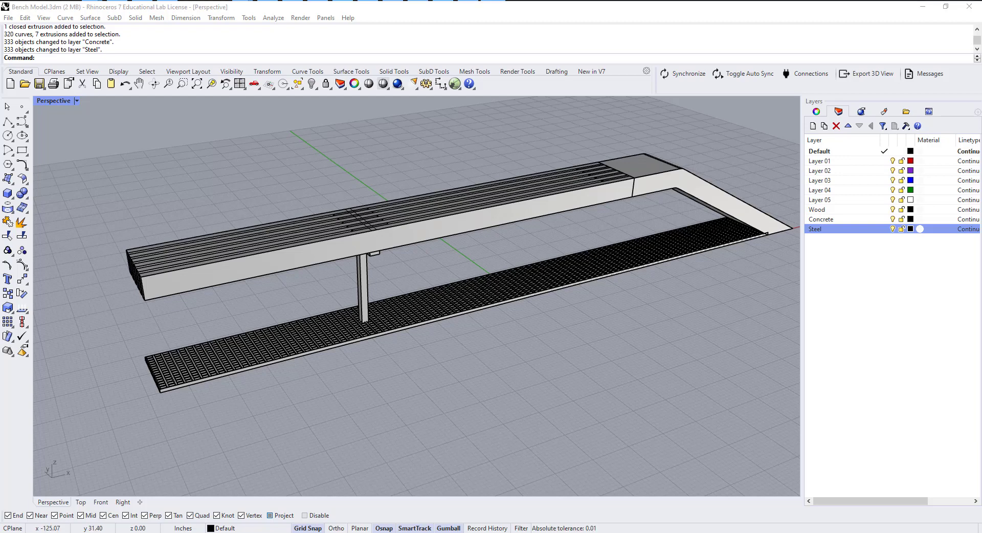
left_click_drag(0, 357, 466, 140)
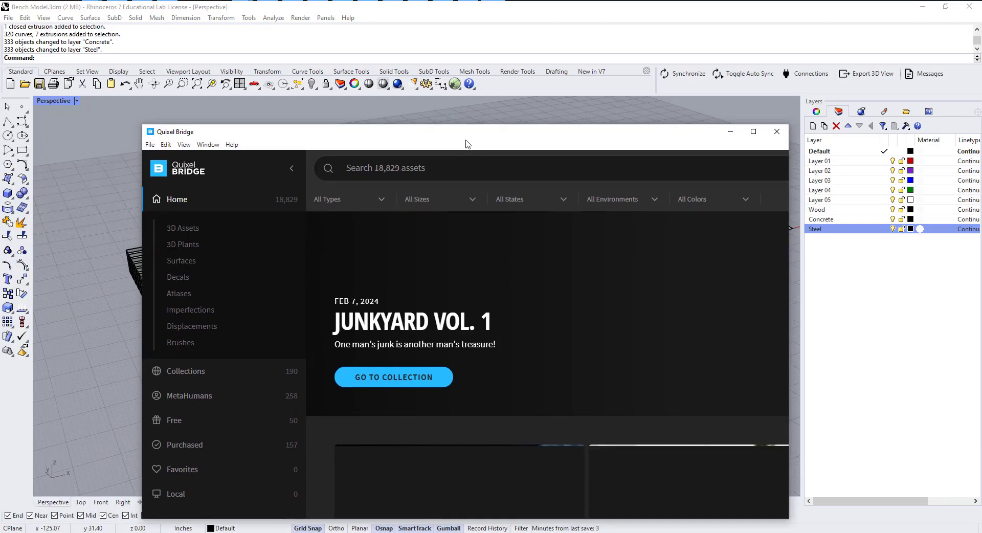
left_click(753, 132)
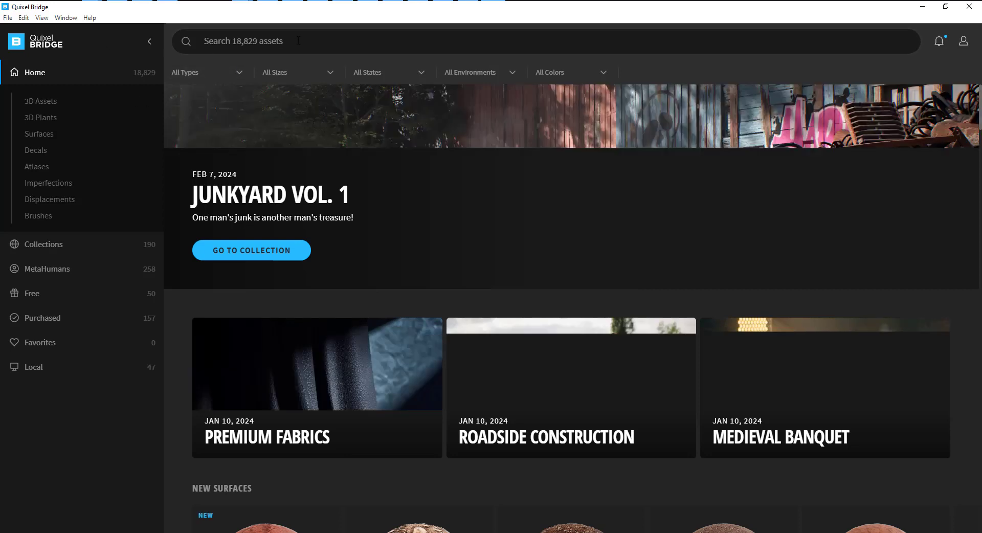
- Check the Megascans library path and its folder in the preferences, leaving the location as it is
left_click(298, 39)
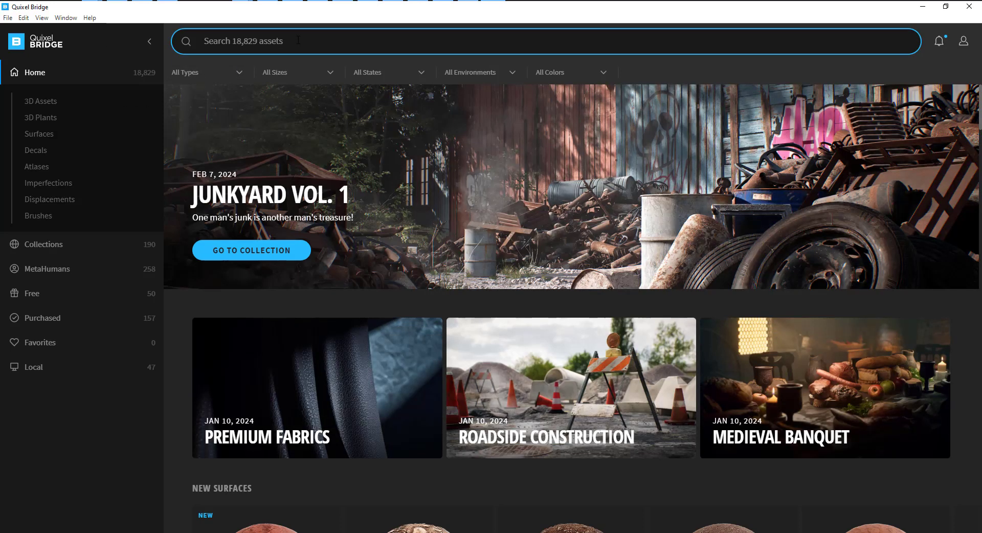
left_click(23, 18)
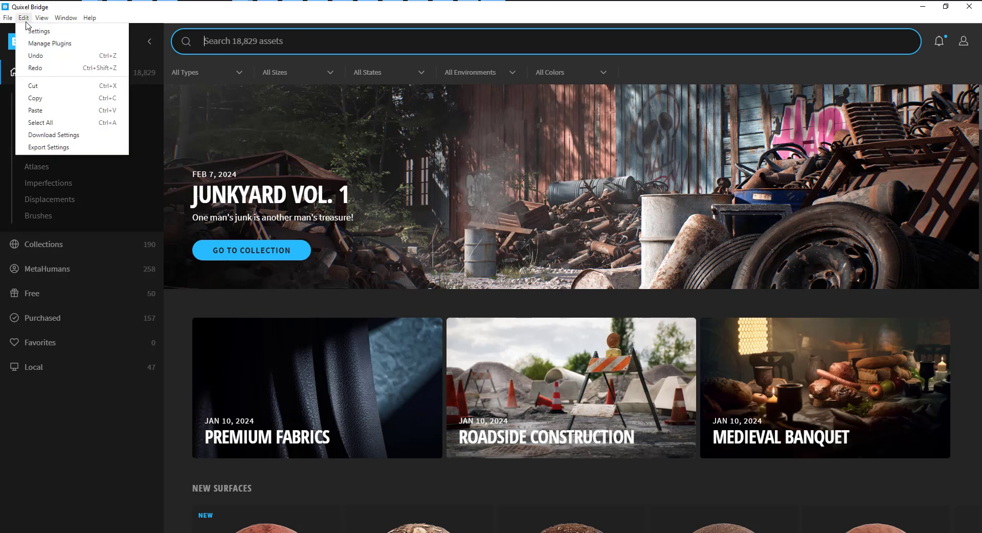
left_click(28, 32)
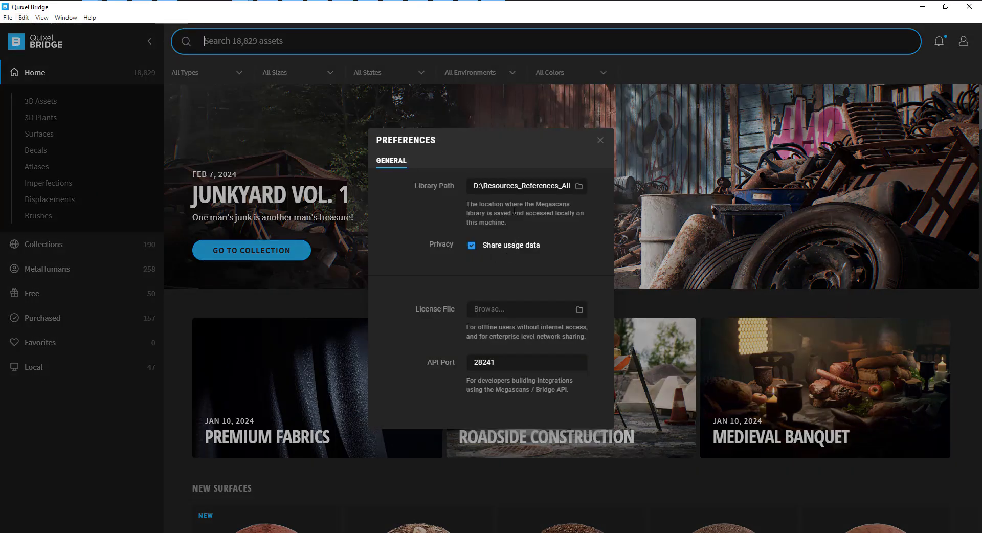
left_click(579, 187)
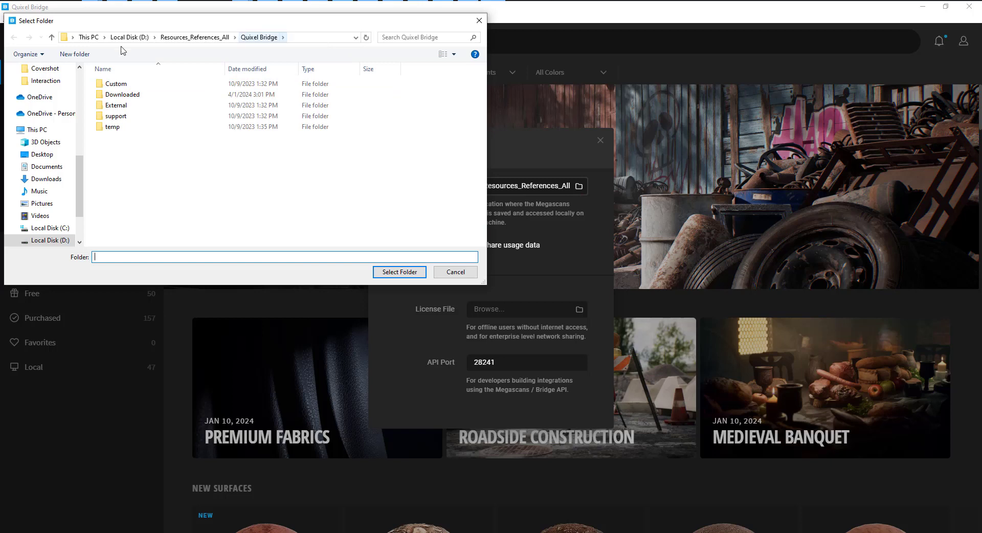
left_click(466, 273)
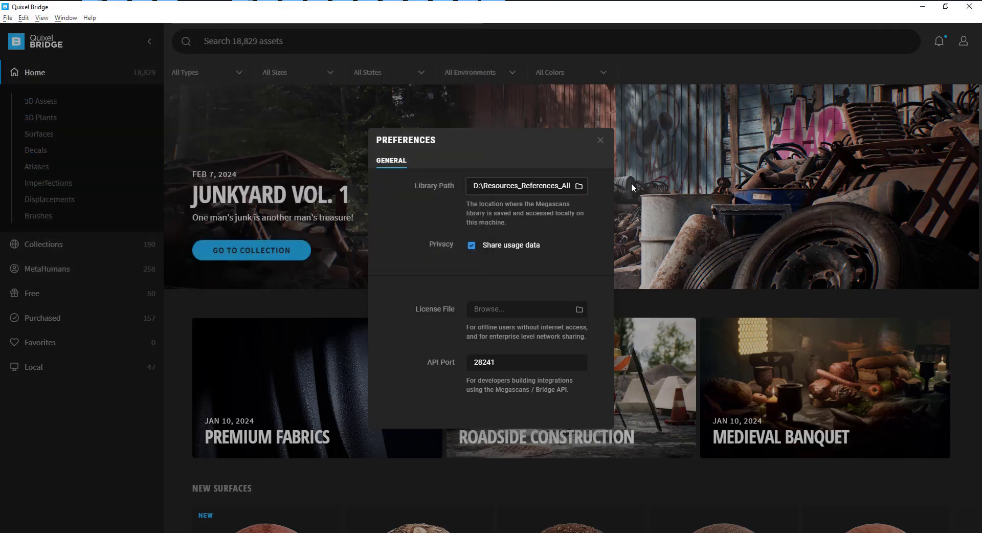
left_click(600, 140)
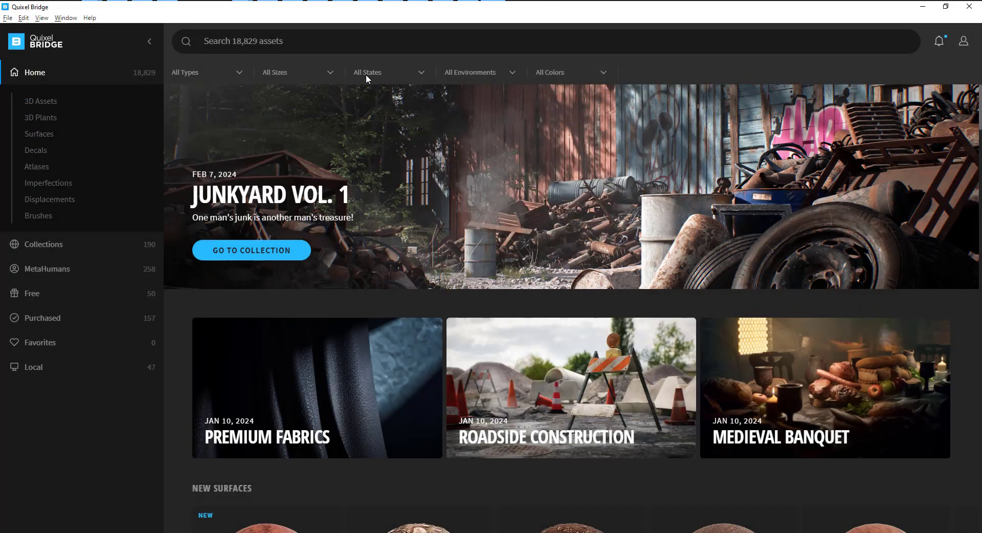
- Search the asset library for wood and download the Plywood surface at 8K resolution
left_click(363, 43)
type("wood")
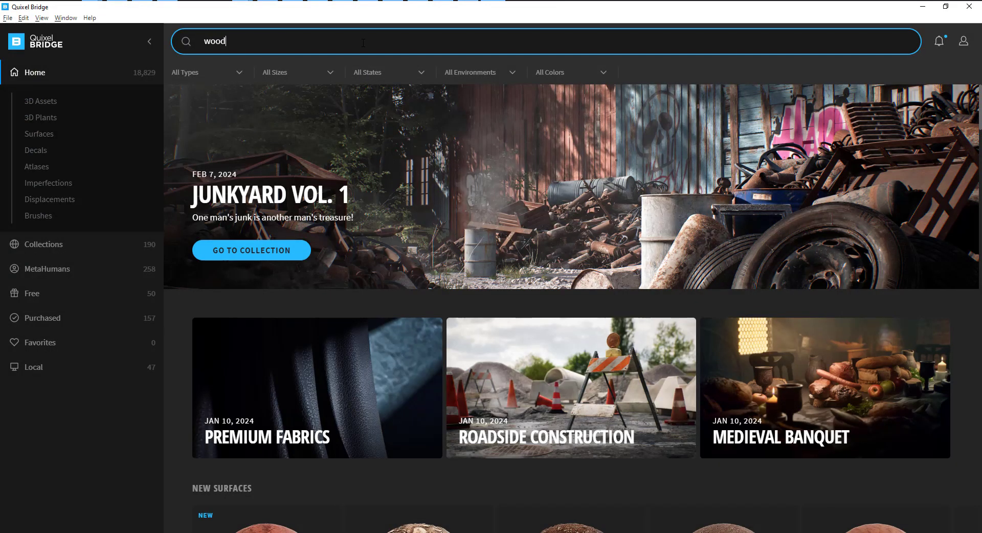
key("Return")
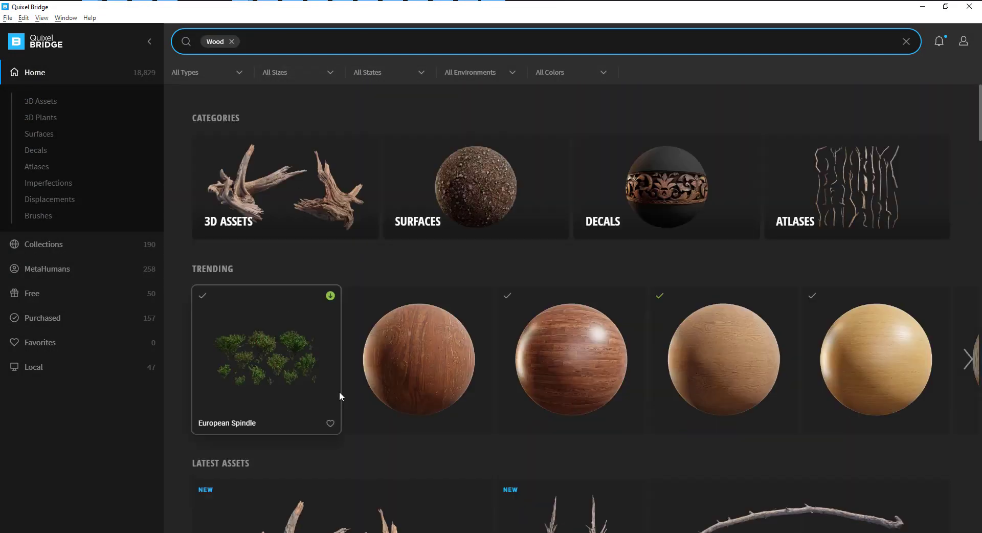
scroll(638, 391, "down", 2)
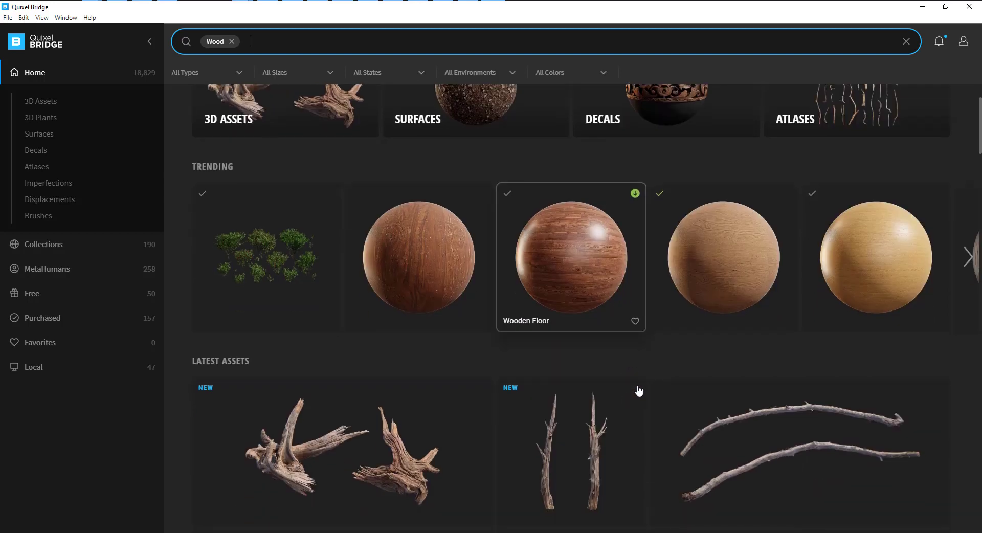
left_click(728, 294)
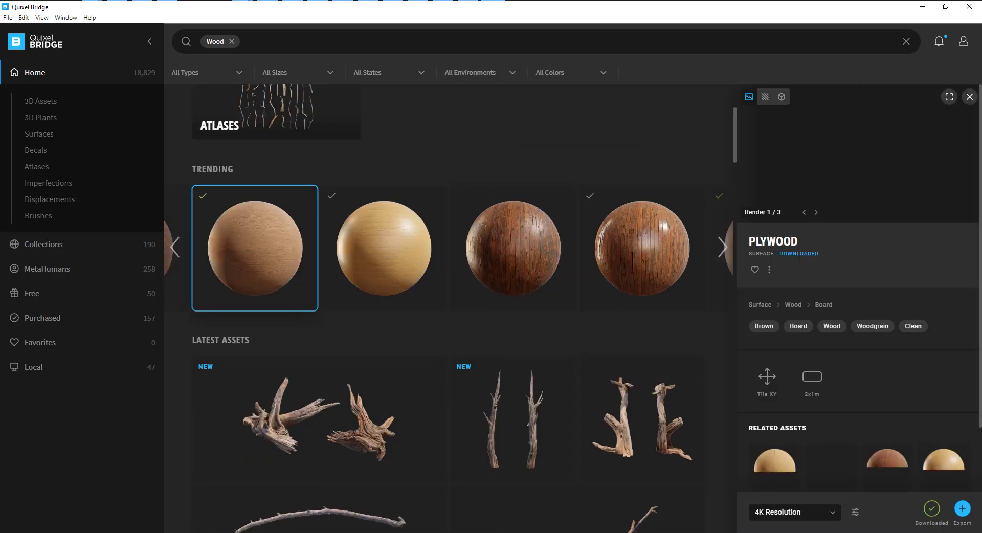
left_click(784, 512)
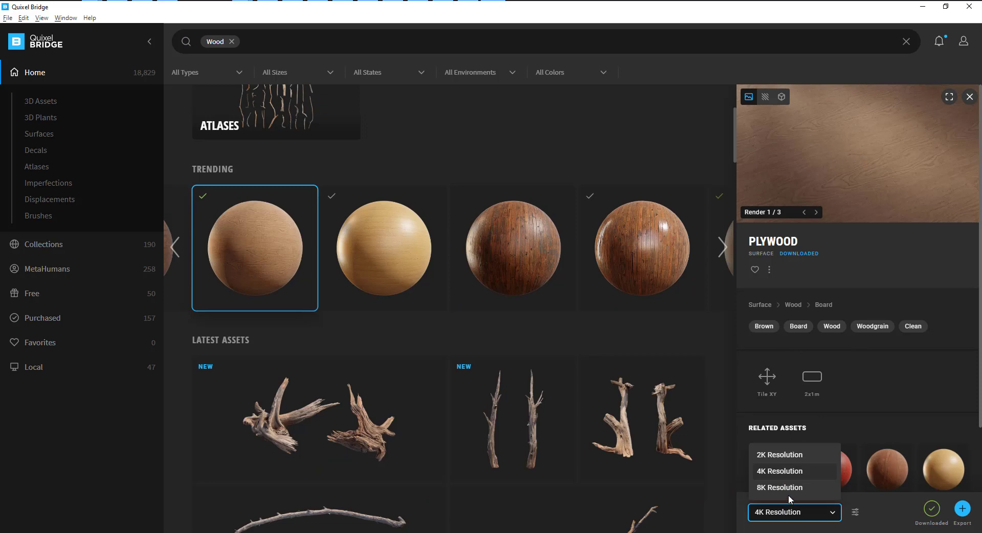
left_click(788, 492)
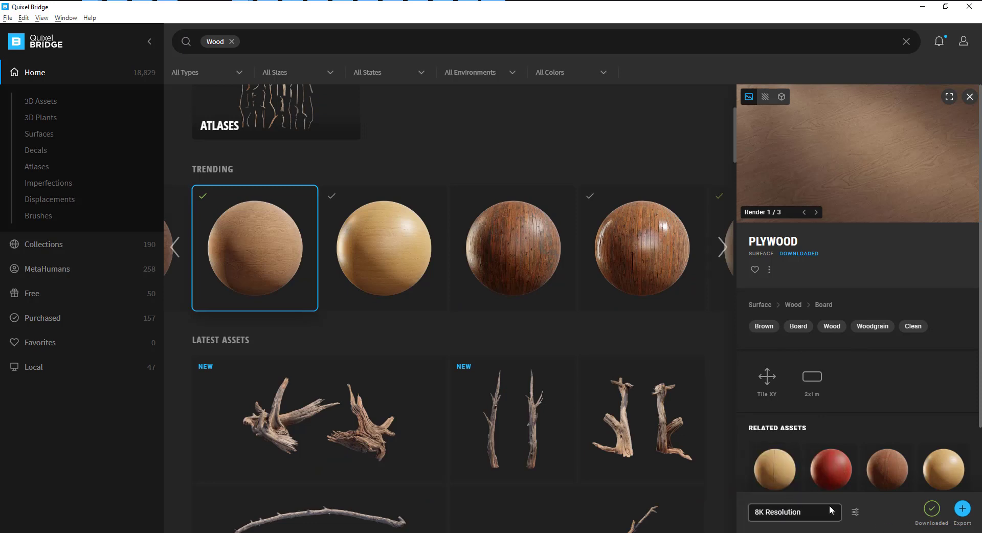
left_click(932, 509)
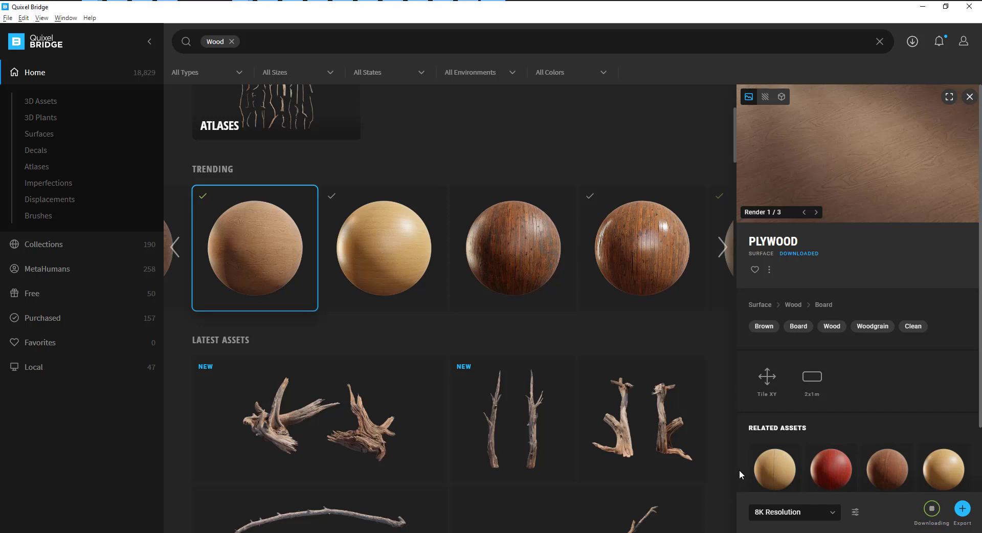
- Replace the search with concrete and download the Concrete Pavement surface at 8K resolution
left_click(232, 42)
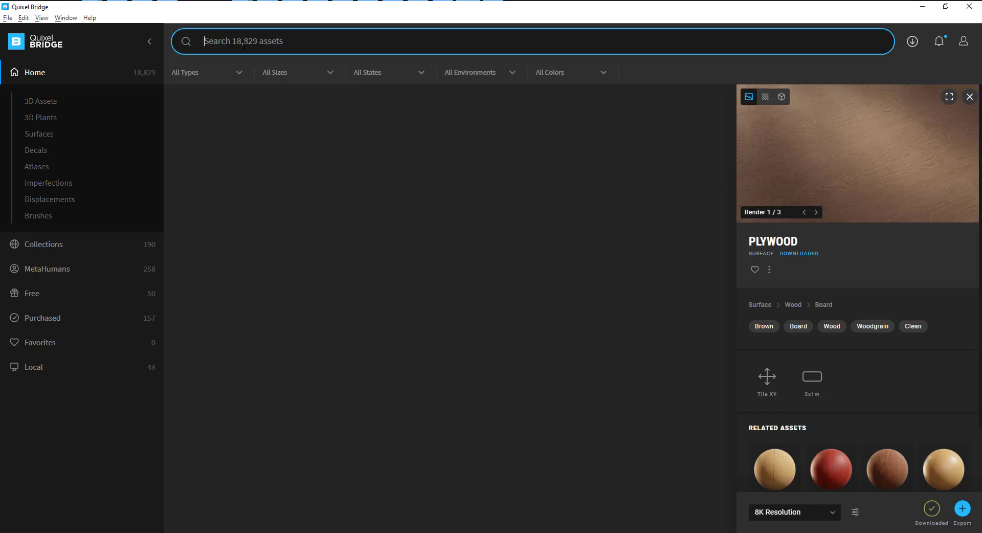
type("concrete")
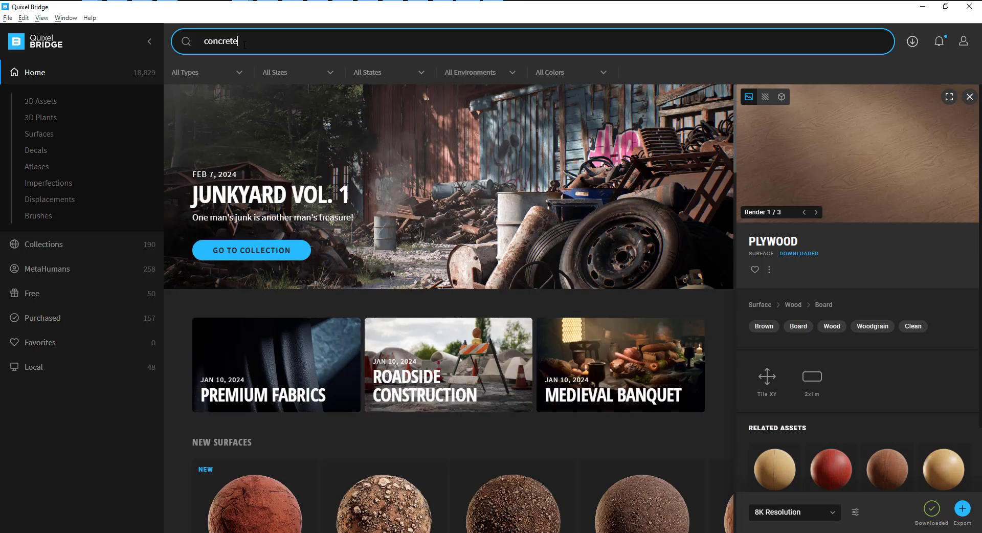
key("Return")
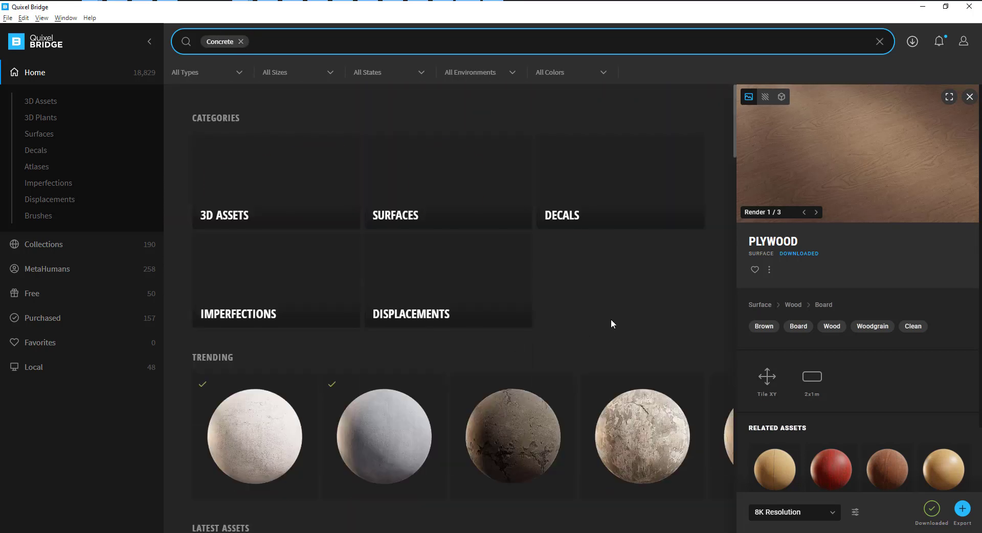
scroll(313, 456, "down", 2)
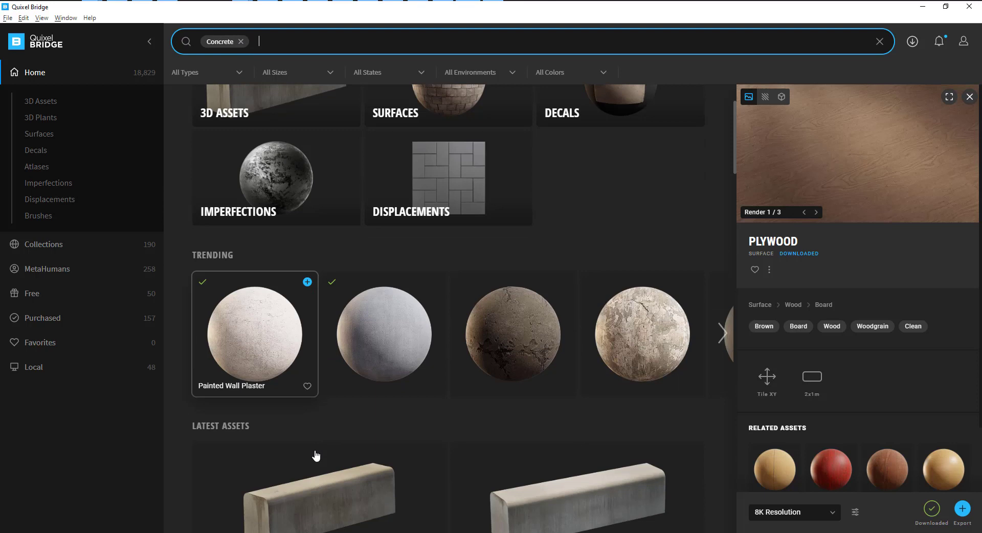
left_click(376, 361)
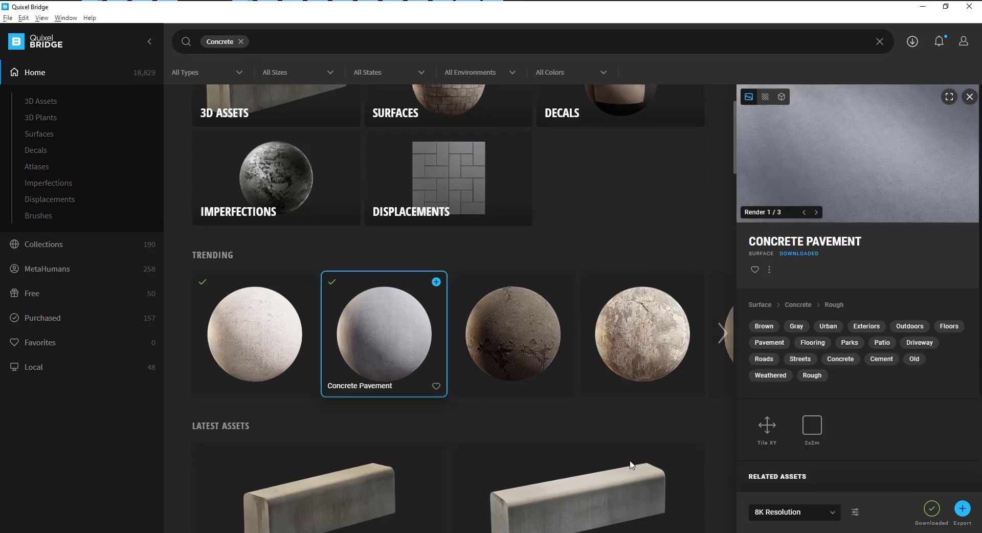
left_click(932, 509)
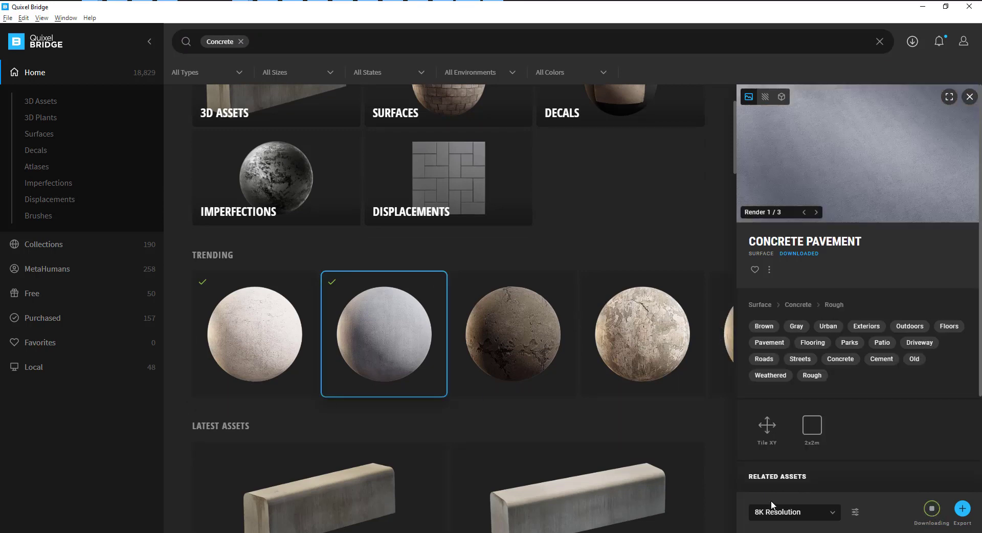
scroll(412, 412, "down", 3)
scroll(412, 411, "up", 4)
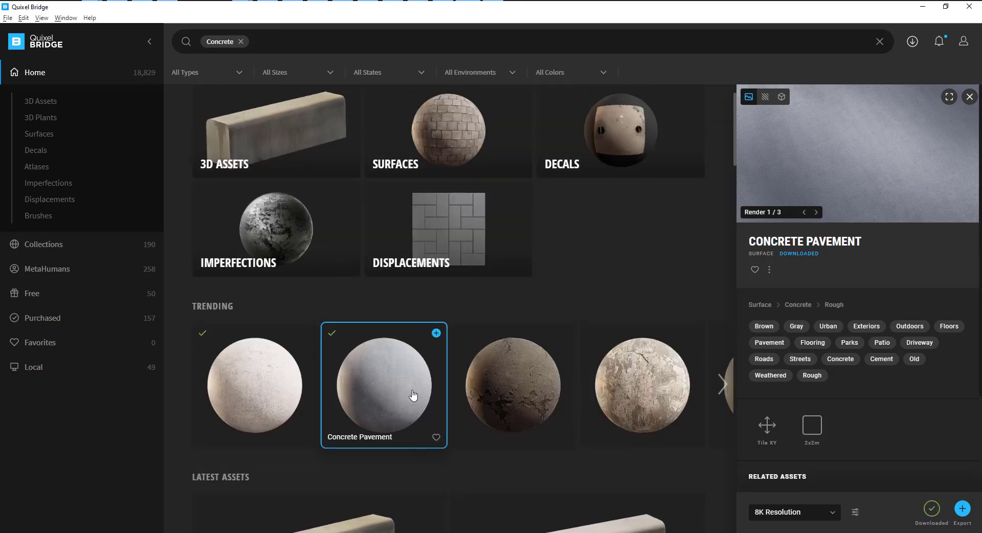
- Look up the library path in the preferences and go to the downloaded surface folder in File Explorer
left_click(23, 18)
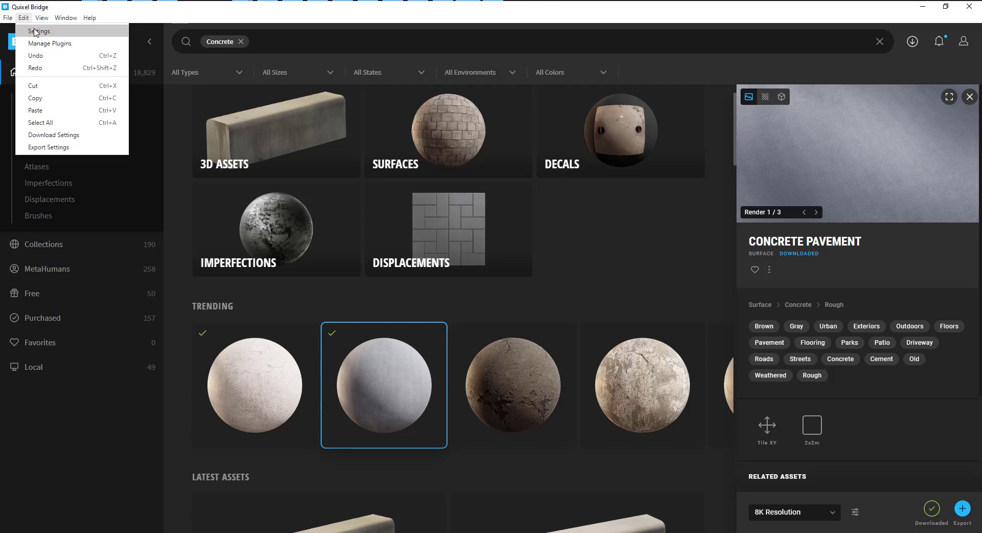
left_click(34, 31)
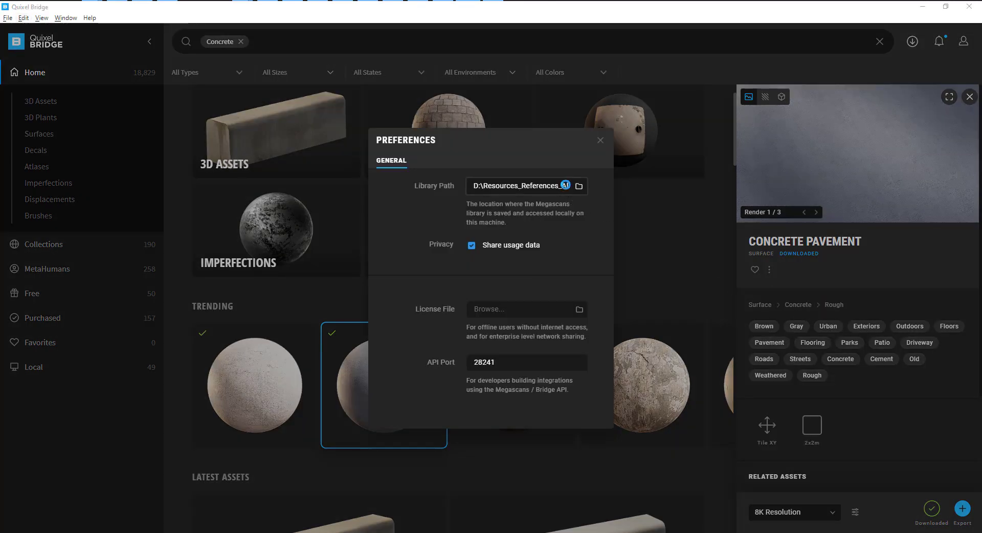
left_click(579, 187)
left_click(304, 40)
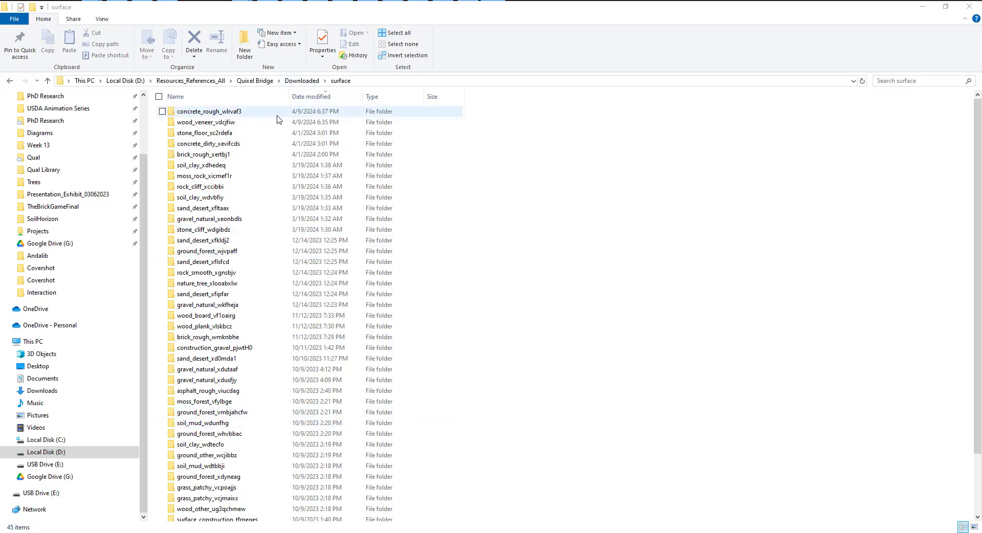
- Open the concrete_rough_wlrvaf3 folder and examine its 8K albedo and normal maps
left_click(247, 110)
left_click(242, 120)
double_click(256, 110)
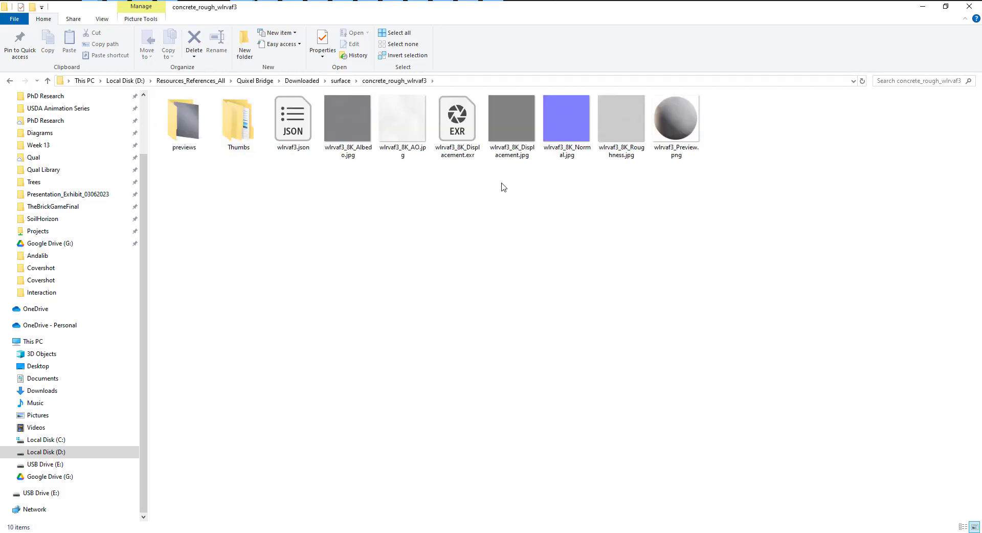
left_click_drag(336, 184, 365, 129)
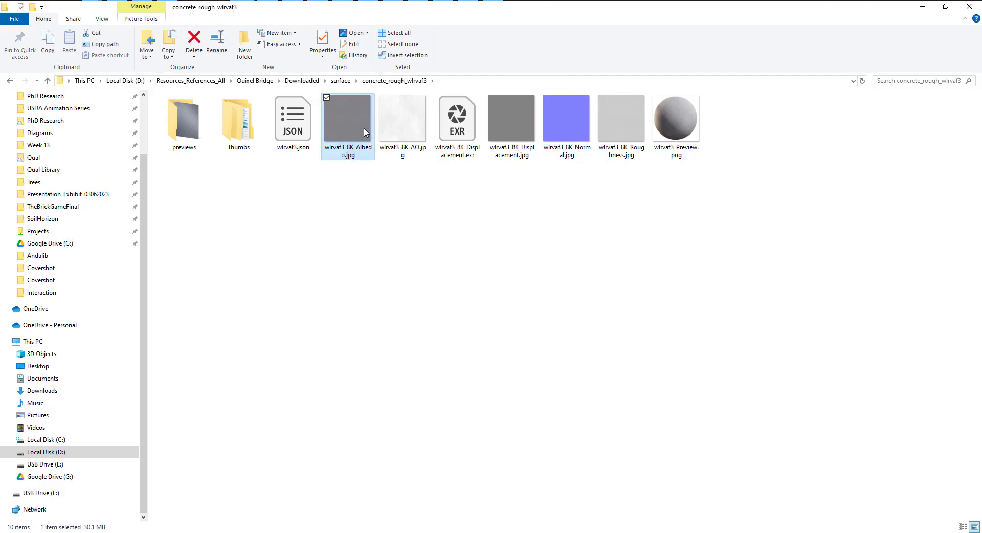
left_click_drag(558, 183, 583, 142)
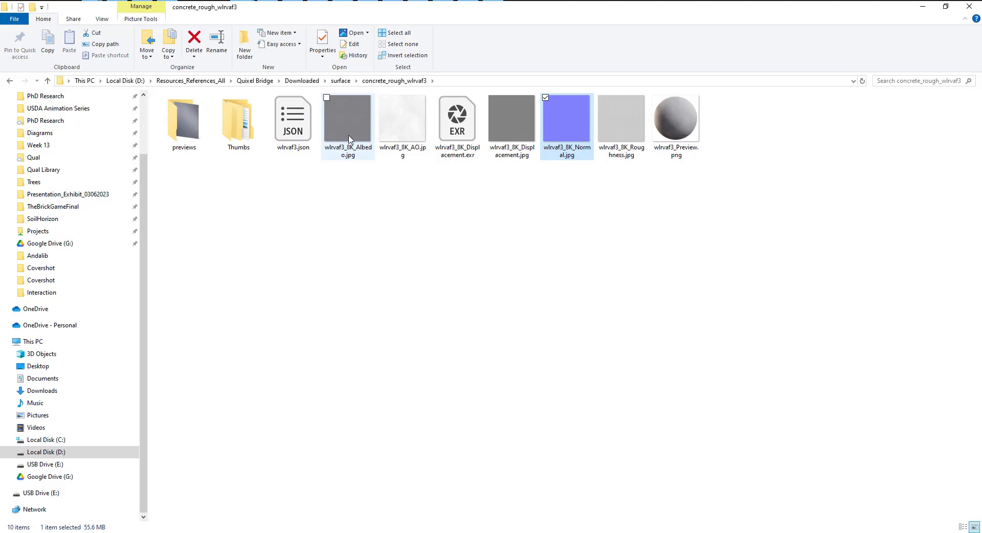
- Switch to Rhino and give the Concrete layer a new material of type Custom
left_click_drag(520, 11, 0, 271)
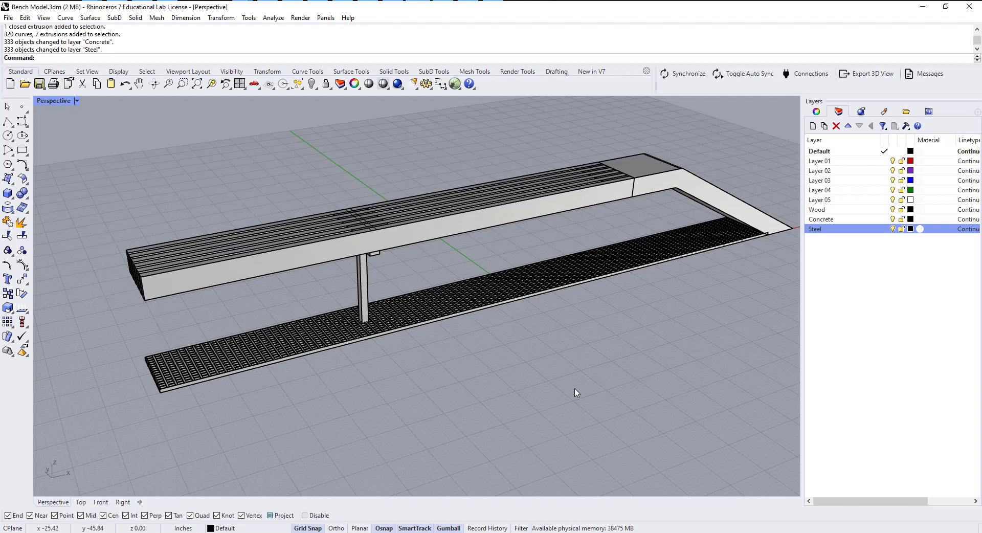
right_click_drag(575, 393, 551, 394)
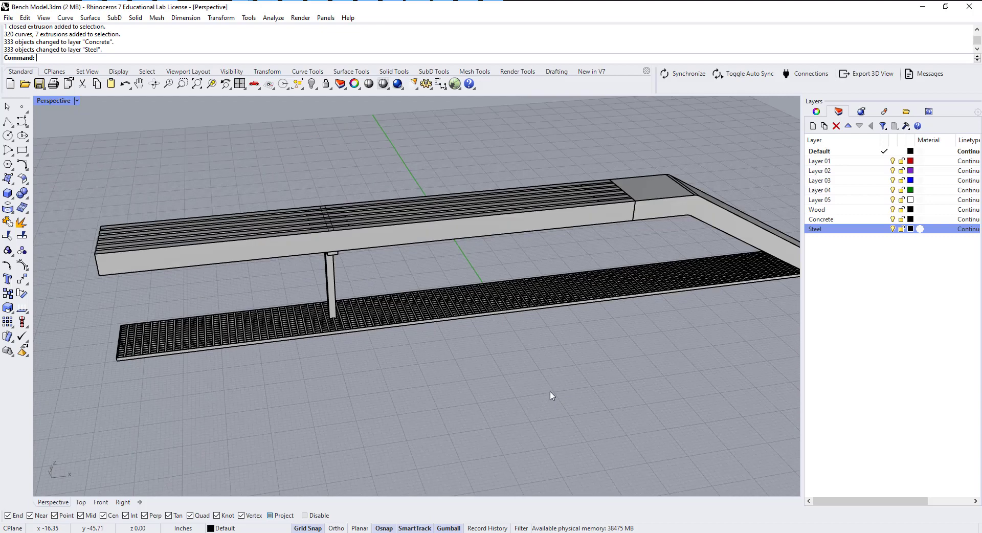
left_click(862, 220)
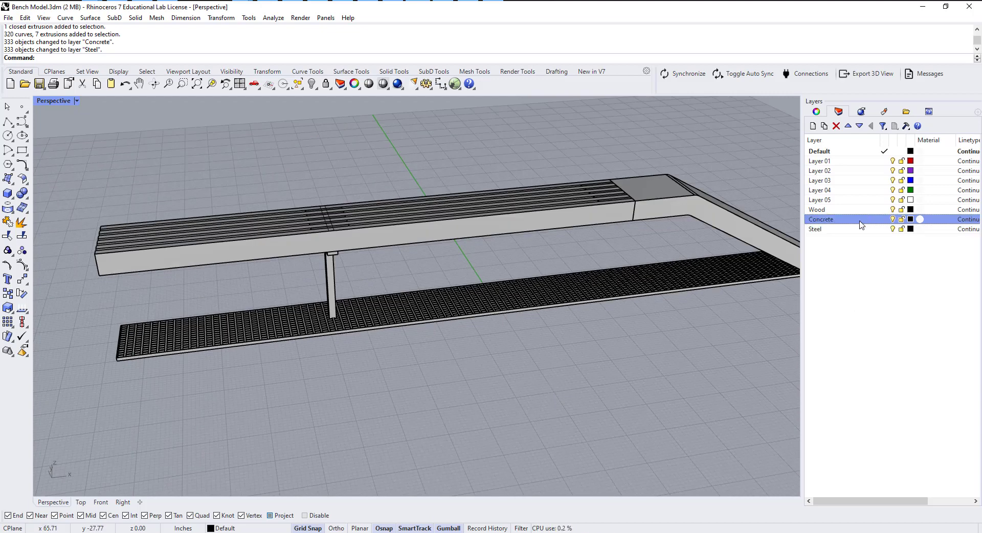
left_click(921, 220)
left_click(521, 126)
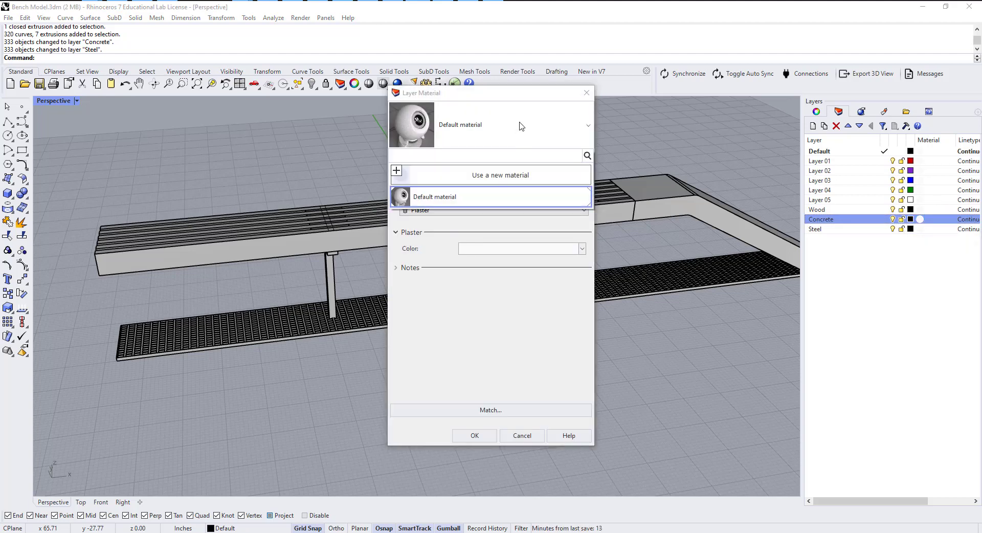
left_click(476, 176)
left_click(494, 213)
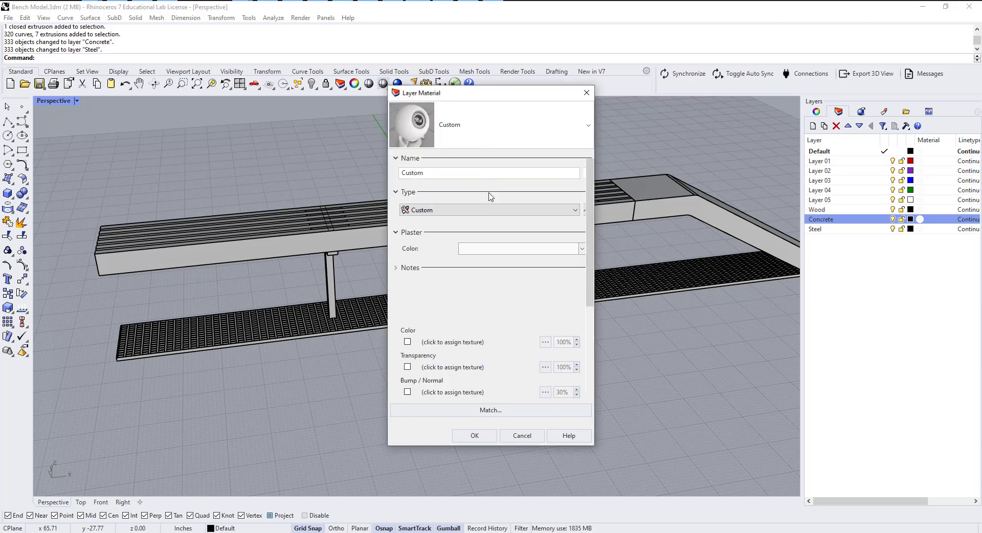
- Assign wlrvaf3_8K_Albedo.jpg from the concrete_rough_wlrvaf3 folder as the material's color texture
scroll(478, 322, "down", 3)
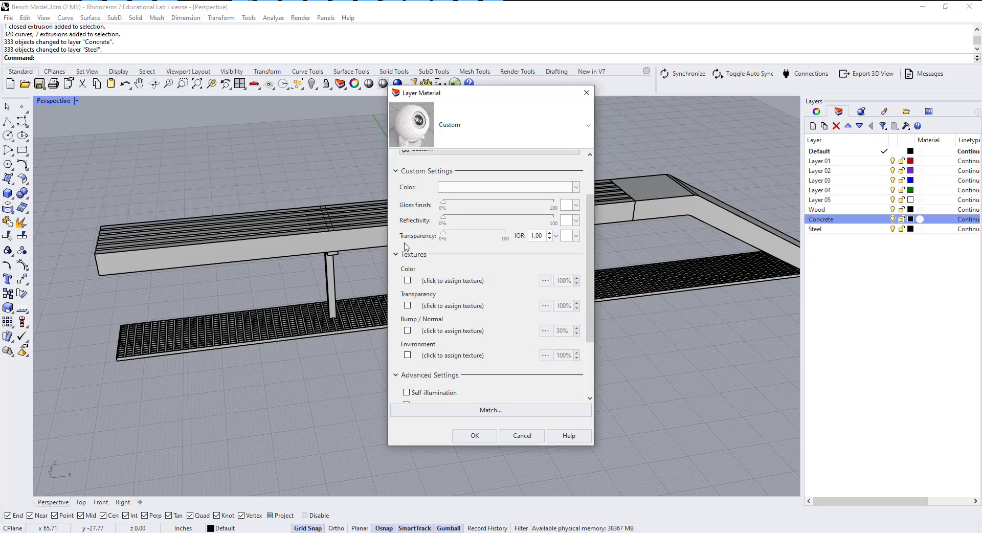
left_click(439, 282)
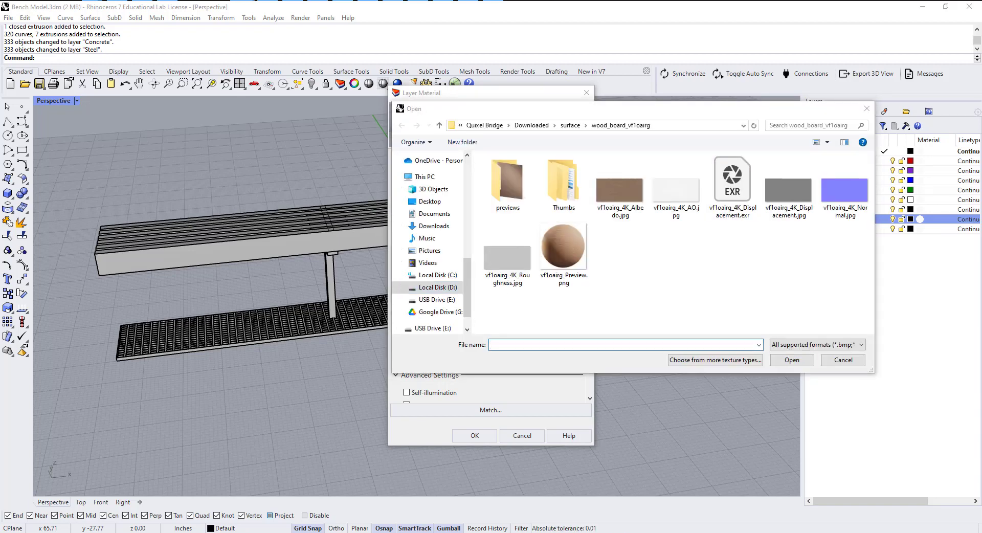
left_click(701, 129)
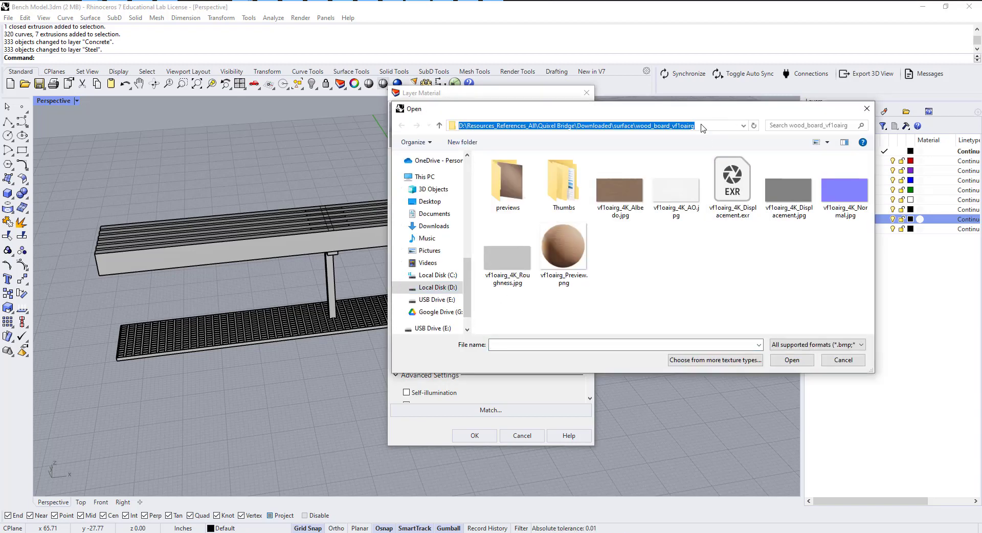
key("ctrl+v")
key("Return")
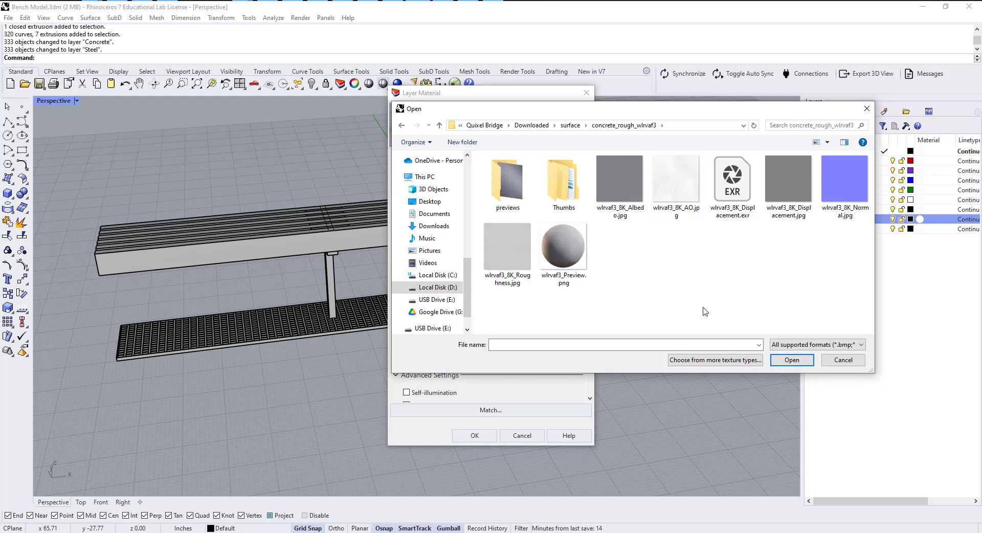
double_click(632, 202)
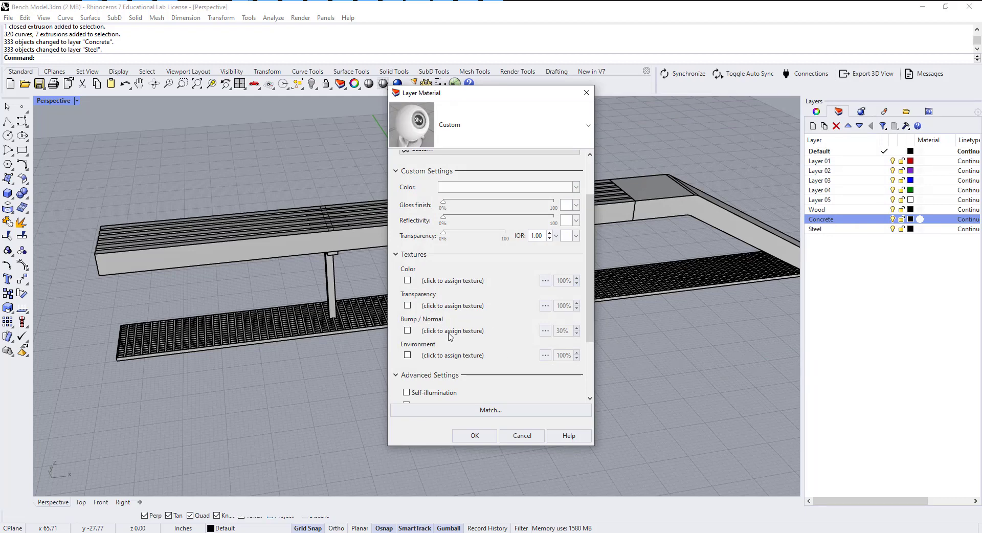
- Assign wlrvaf3_8K_Normal.jpg as the bump/normal texture and accept the Concrete layer's material
left_click(448, 332)
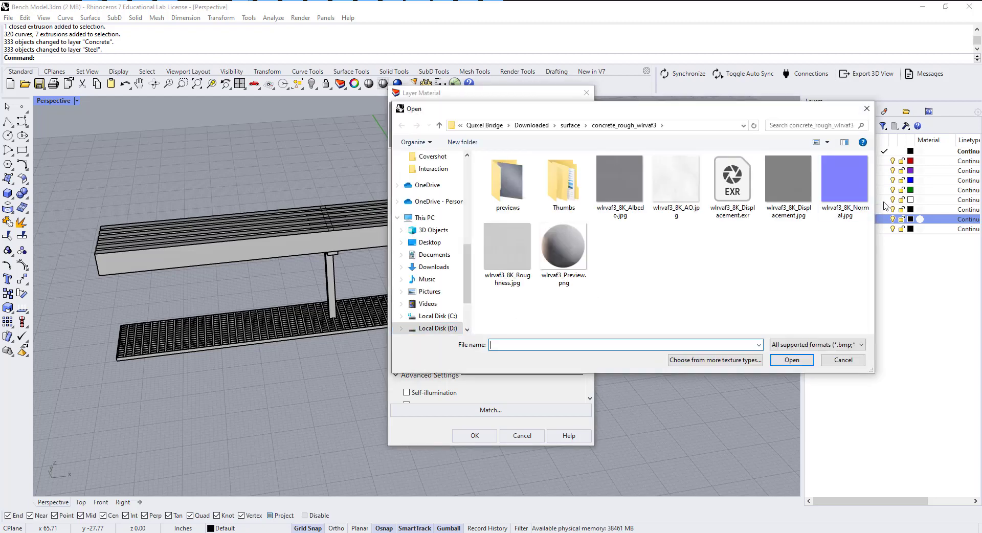
double_click(863, 193)
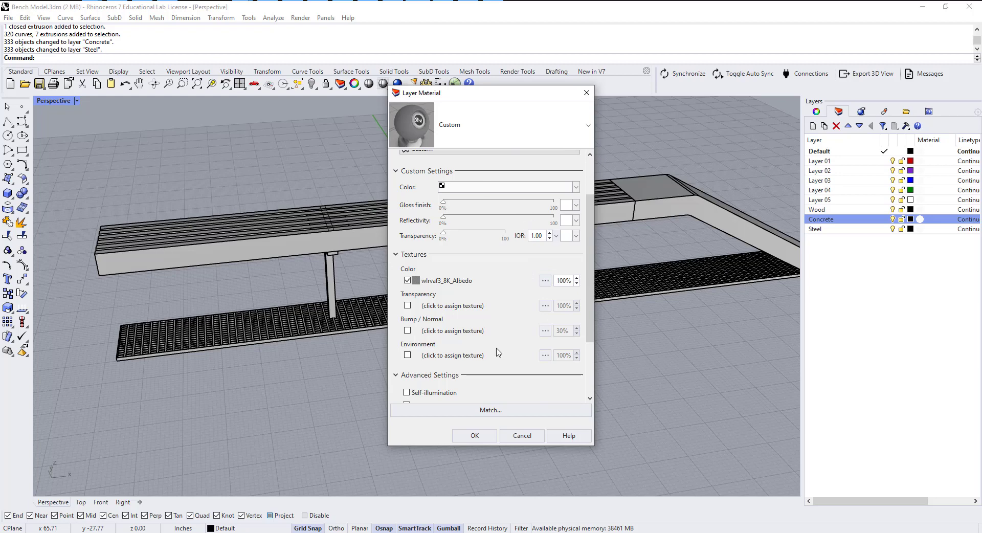
left_click(468, 434)
- Set the Perspective viewport to the Rendered display mode to view the concrete material on the bench
right_click_drag(634, 279, 588, 274)
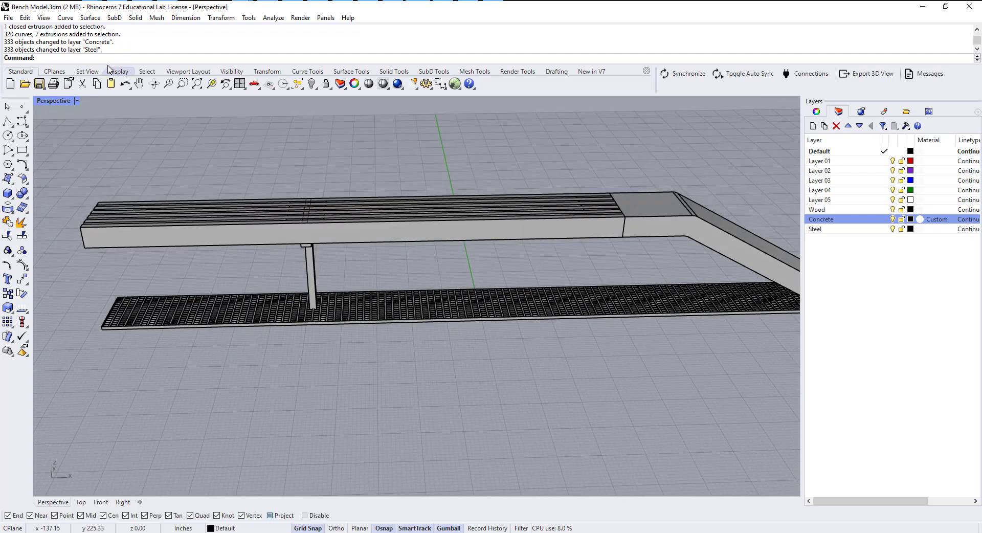
left_click(77, 100)
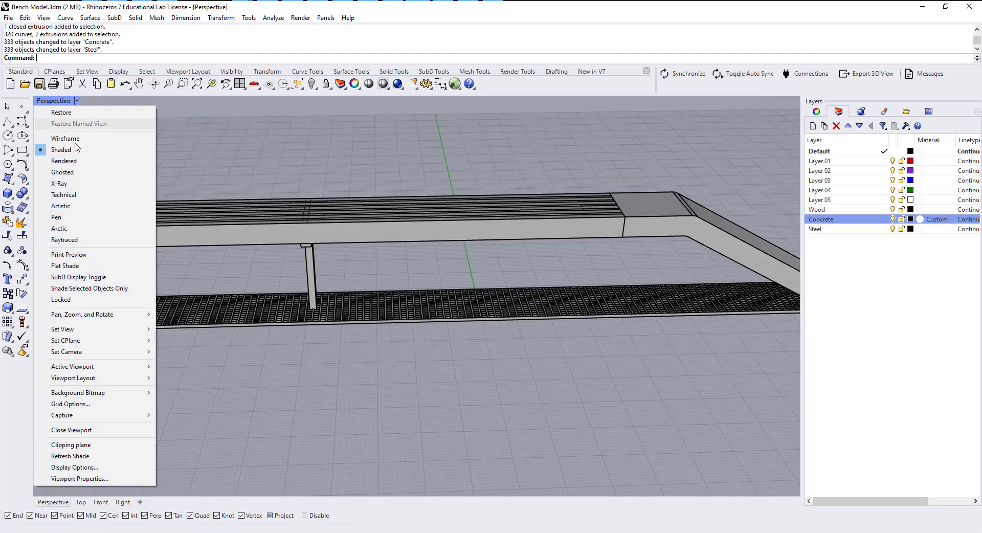
left_click(76, 163)
scroll(680, 203, "up", 6)
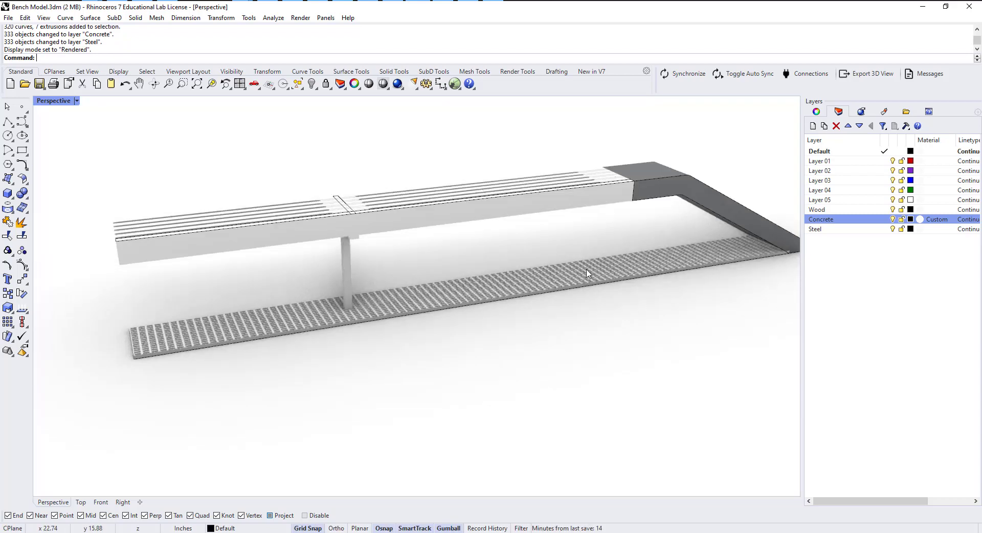
- Examine the concrete texture closely on the side and top faces of the bench's concrete end
scroll(680, 204, "up", 6)
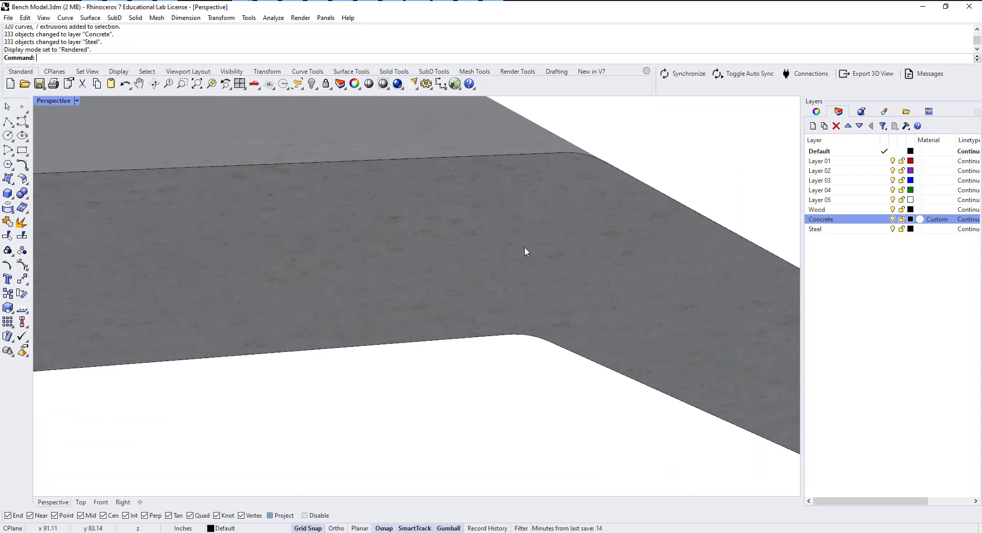
scroll(525, 247, "down", 5)
scroll(358, 249, "up", 5)
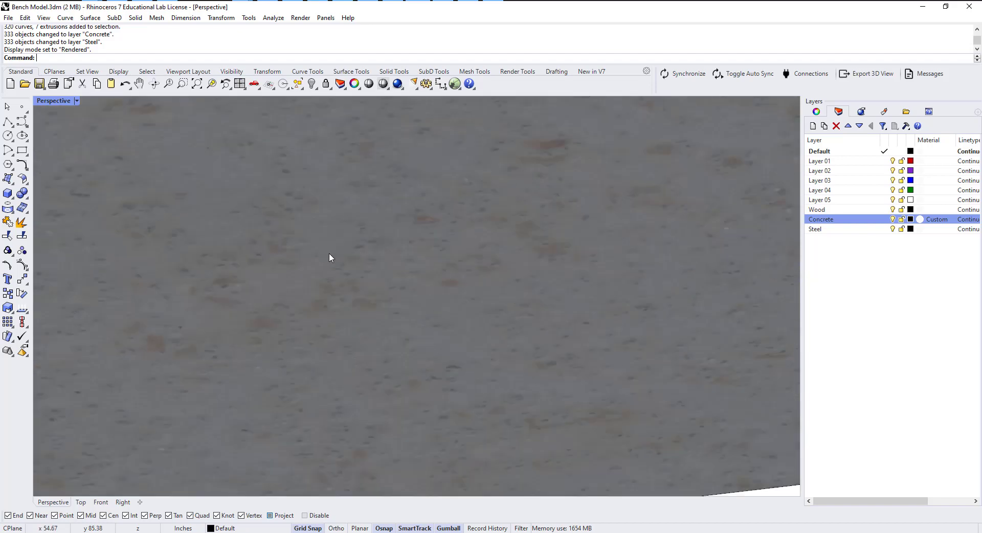
scroll(440, 235, "down", 5)
scroll(481, 249, "up", 5)
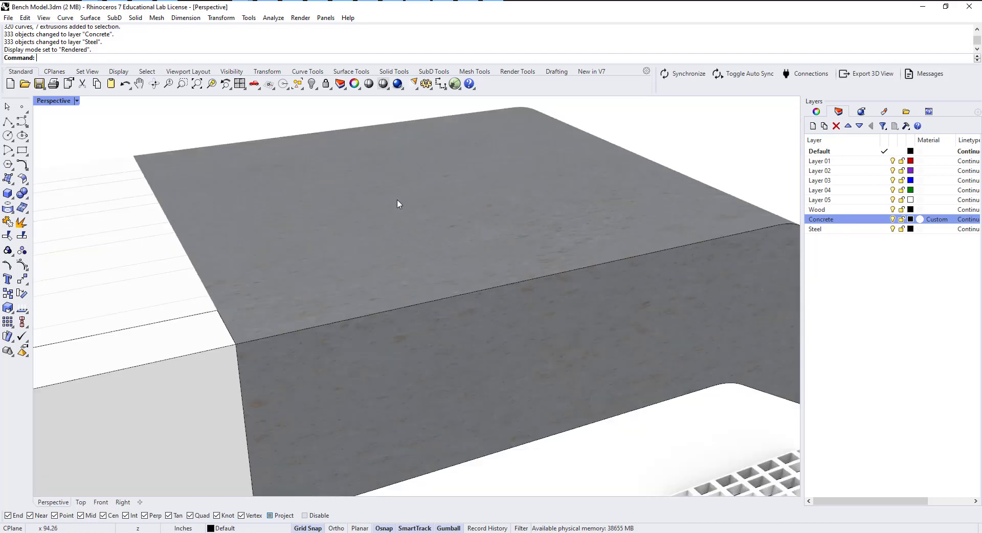
scroll(522, 216, "down", 8)
right_click_drag(517, 234, 506, 291)
- Give the Wood layer a new material of type Custom
left_click(822, 210)
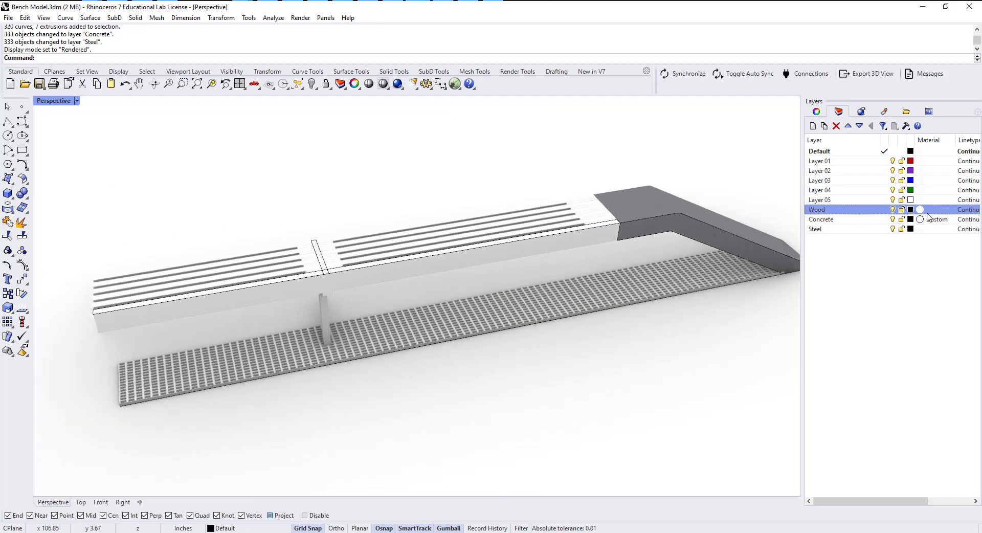
left_click(928, 209)
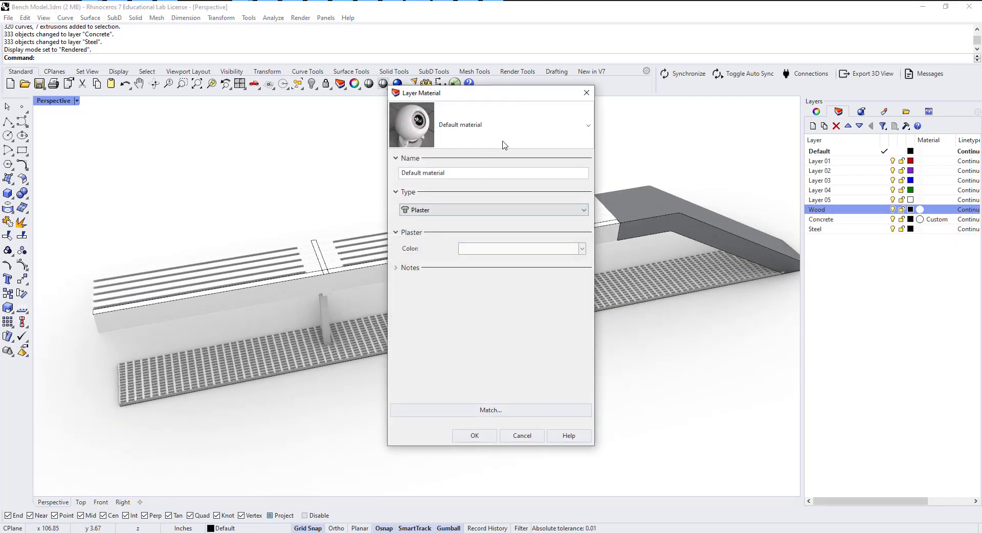
left_click(504, 144)
left_click(460, 179)
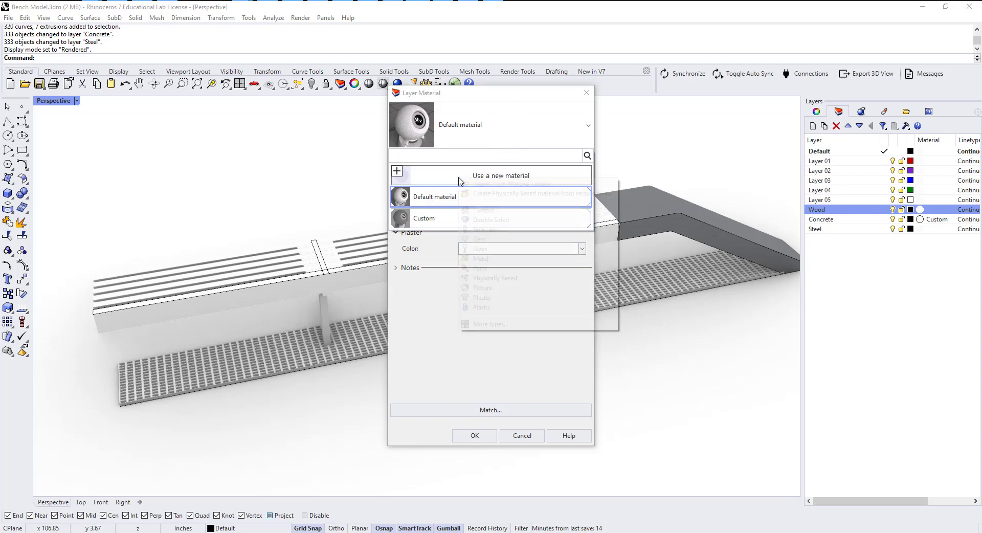
left_click(476, 211)
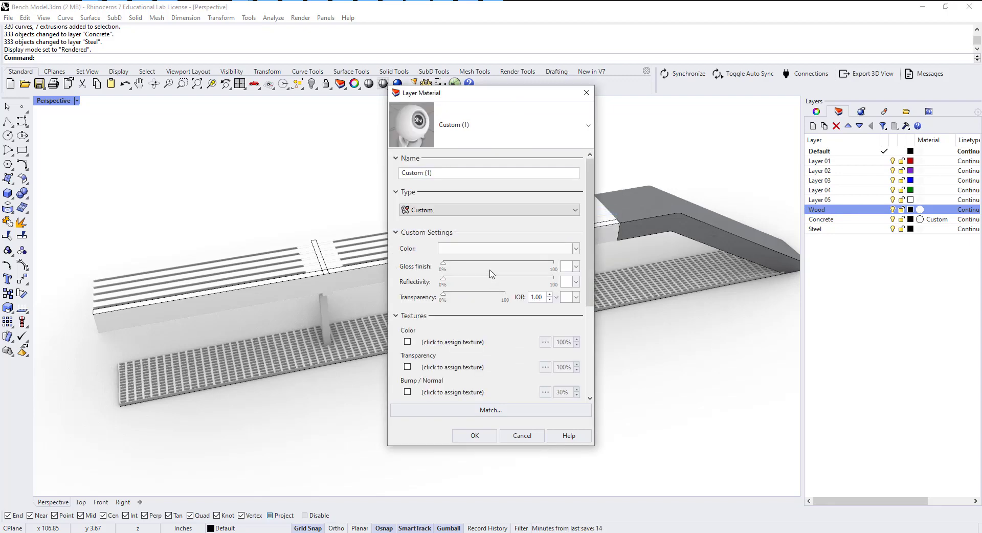
- Assign vdcjfiw_8K_Albedo.jpg from the wood_veneer_vdcjfiw folder as the Wood material's color texture
left_click(444, 342)
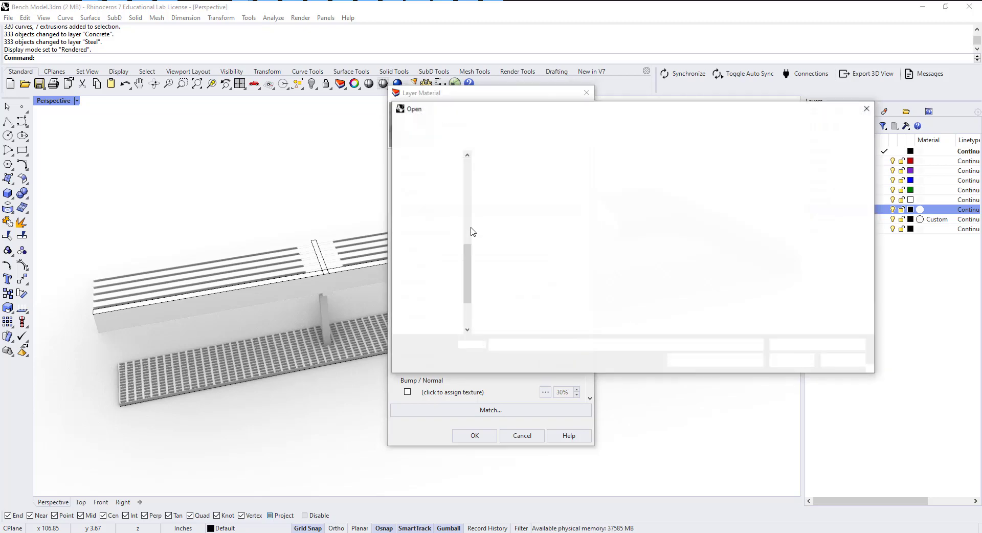
left_click(573, 125)
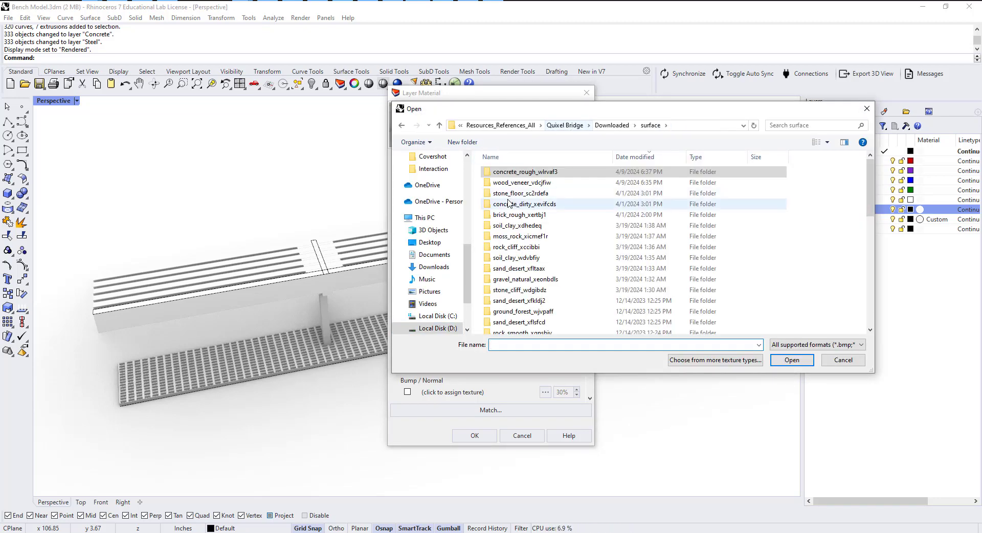
double_click(512, 183)
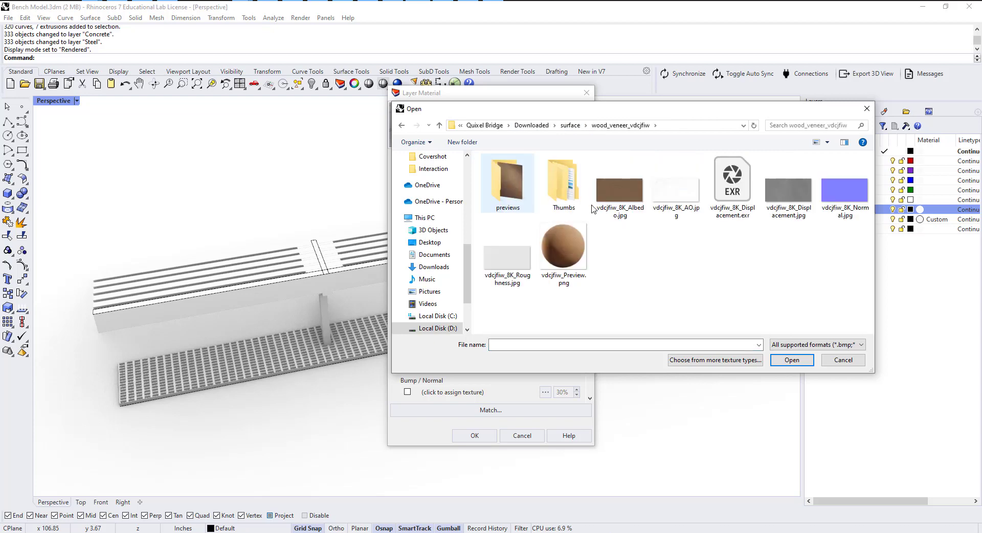
double_click(619, 193)
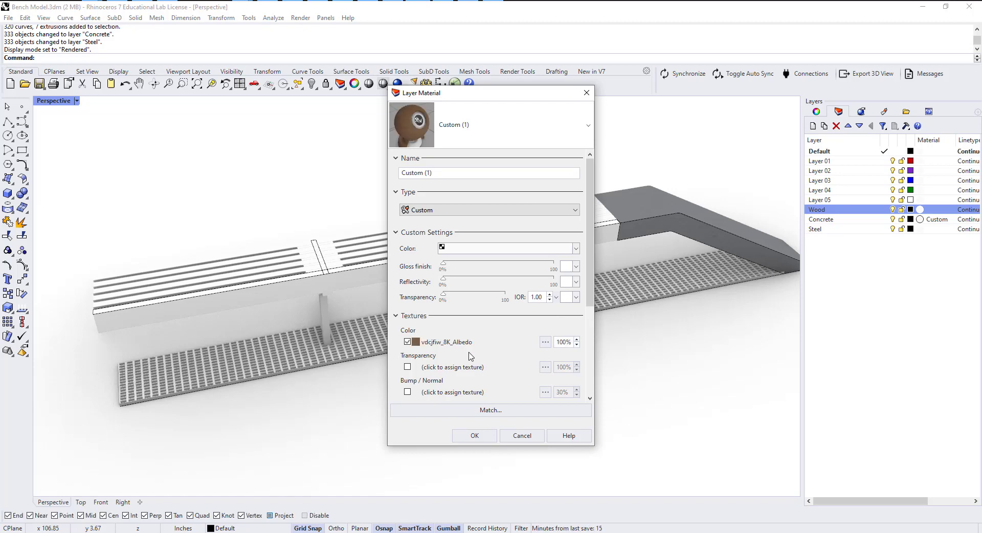
- Assign vdcjfiw_8K_Normal.jpg as the bump/normal texture and accept the Wood layer's material
left_click(452, 392)
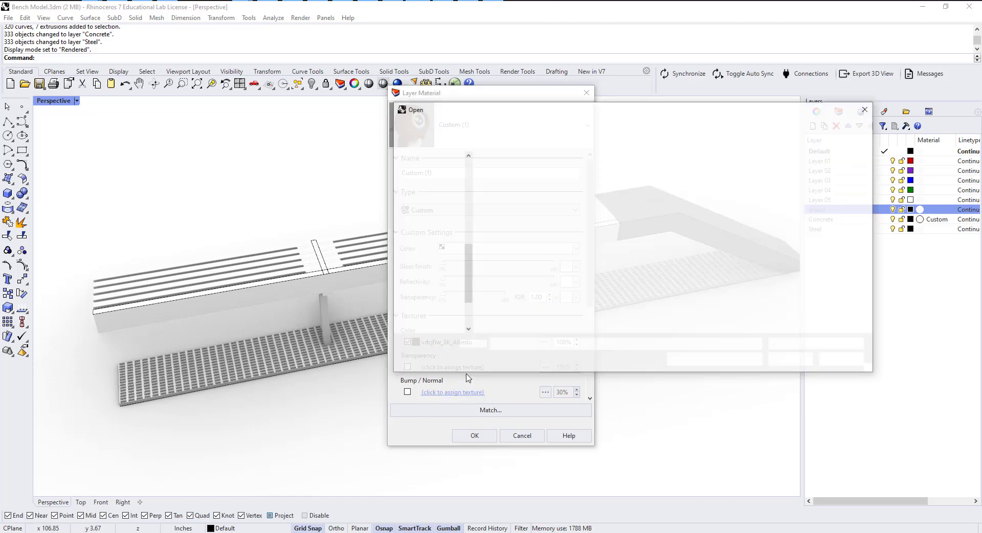
double_click(849, 189)
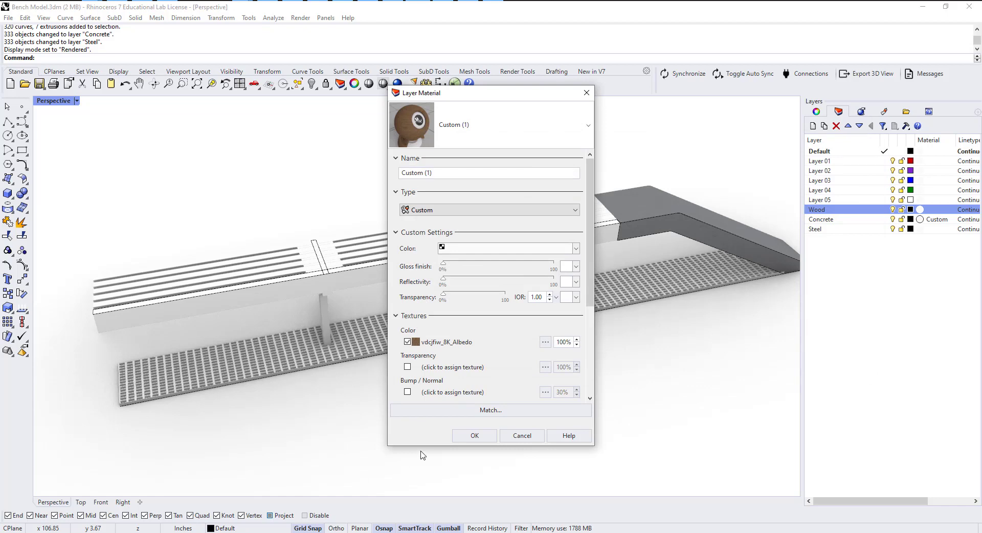
left_click(474, 436)
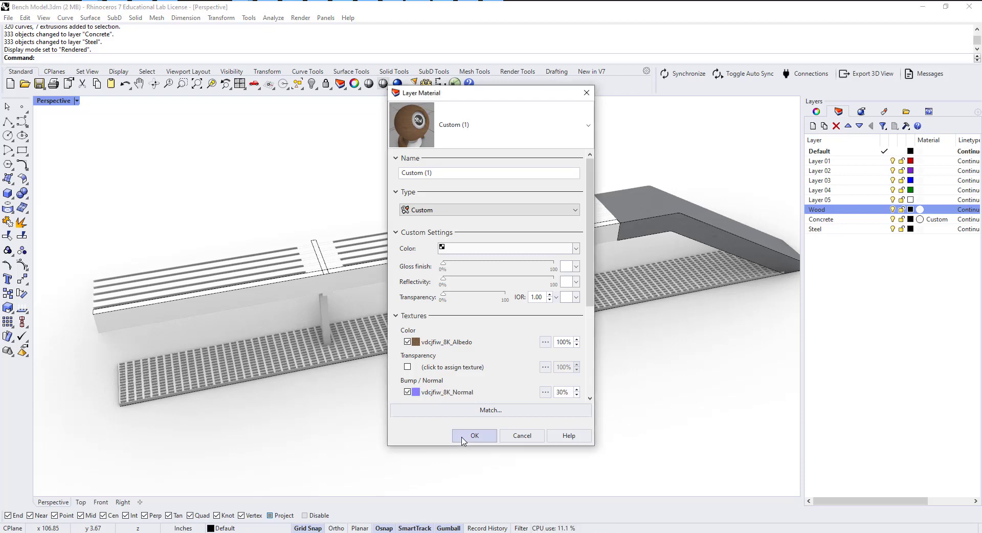
- Examine the wood grain on the bench slats and where the wood meets the concrete
scroll(487, 324, "up", 5)
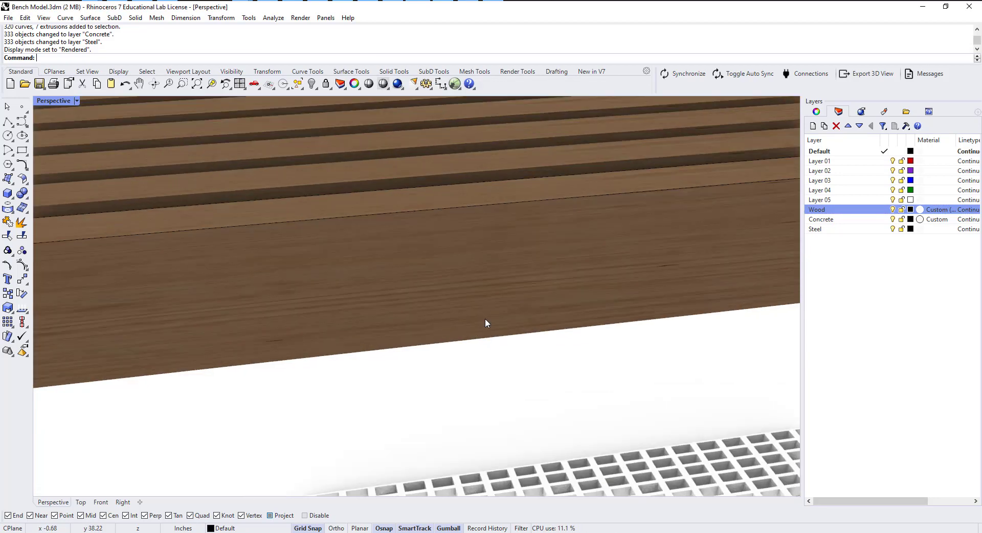
scroll(485, 318, "down", 7)
scroll(559, 243, "up", 8)
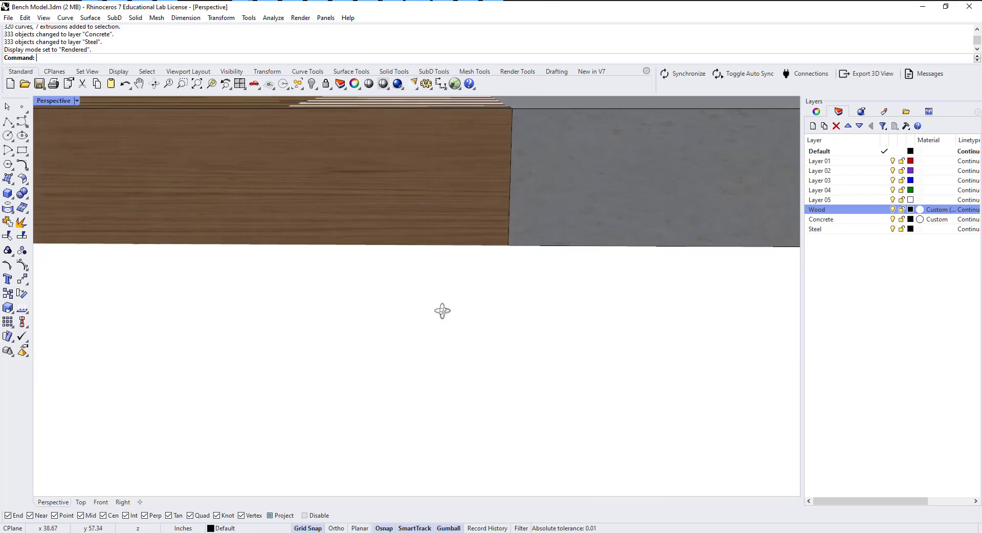
right_click_drag(443, 311, 435, 305)
right_click_drag(168, 279, 552, 327, "shift")
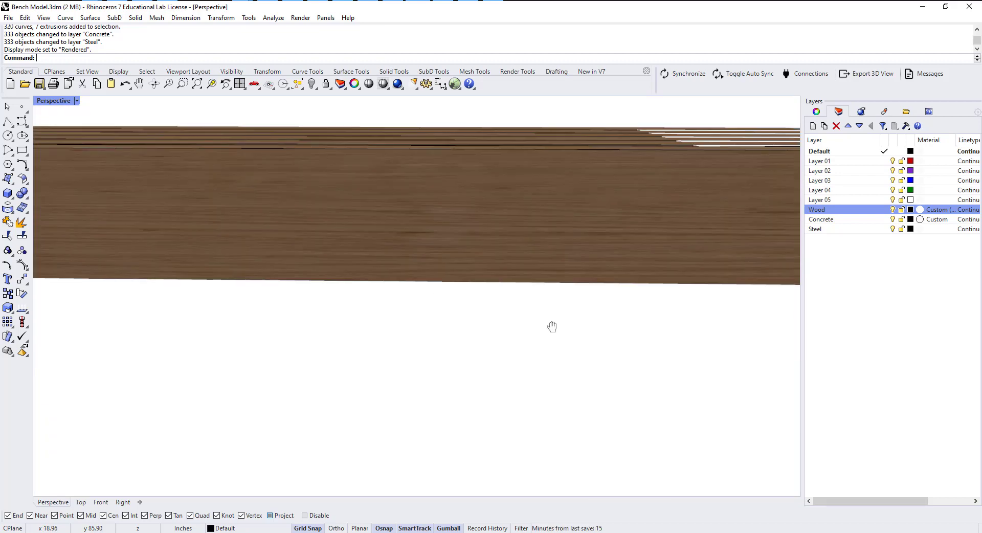
scroll(498, 294, "down", 10)
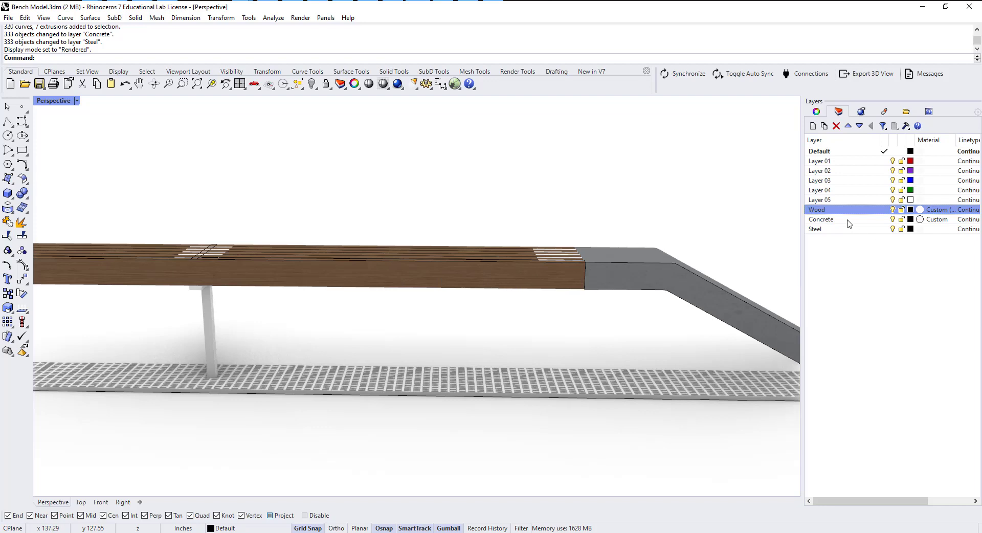
- Select the concrete end together with the wood slats and show their texture mapping properties
left_click(670, 271)
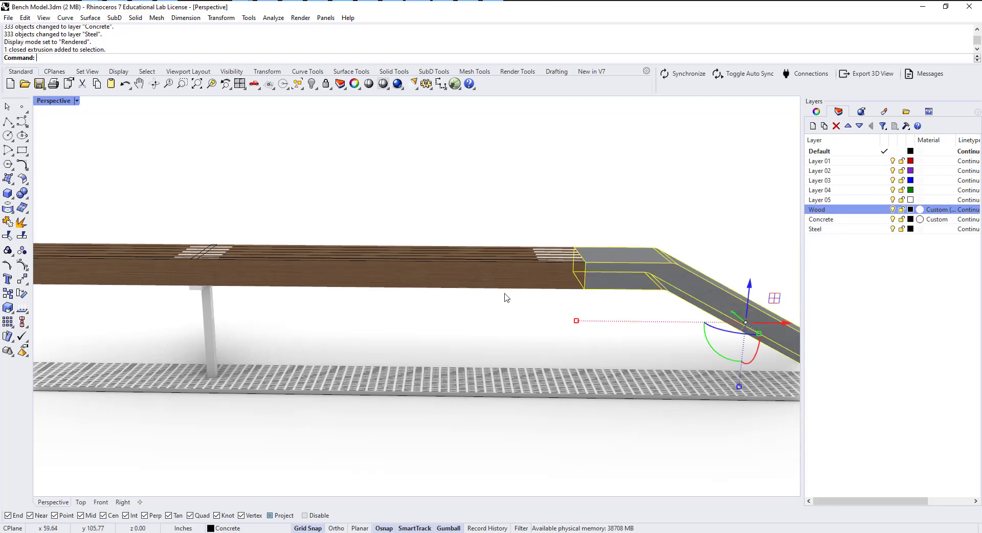
left_click(473, 271, "shift")
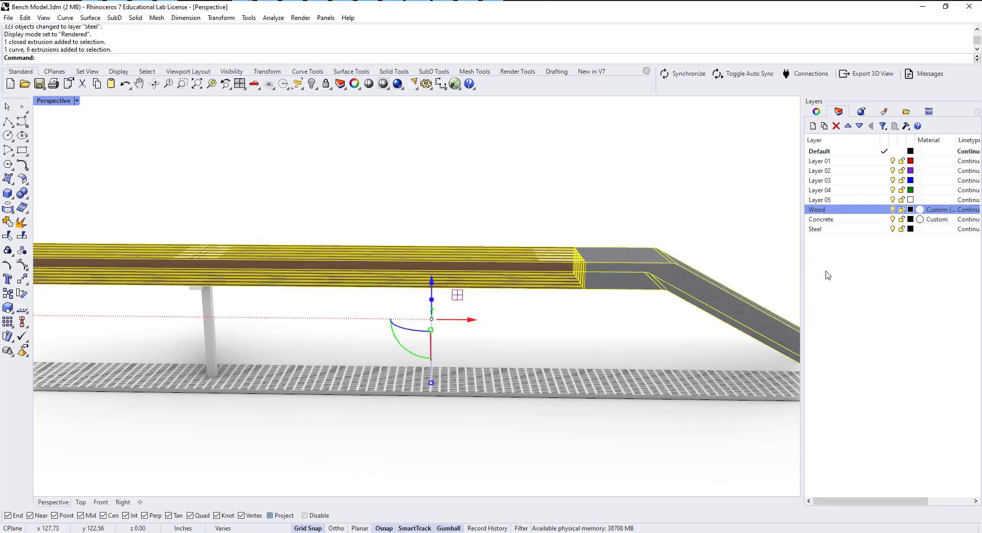
left_click(817, 112)
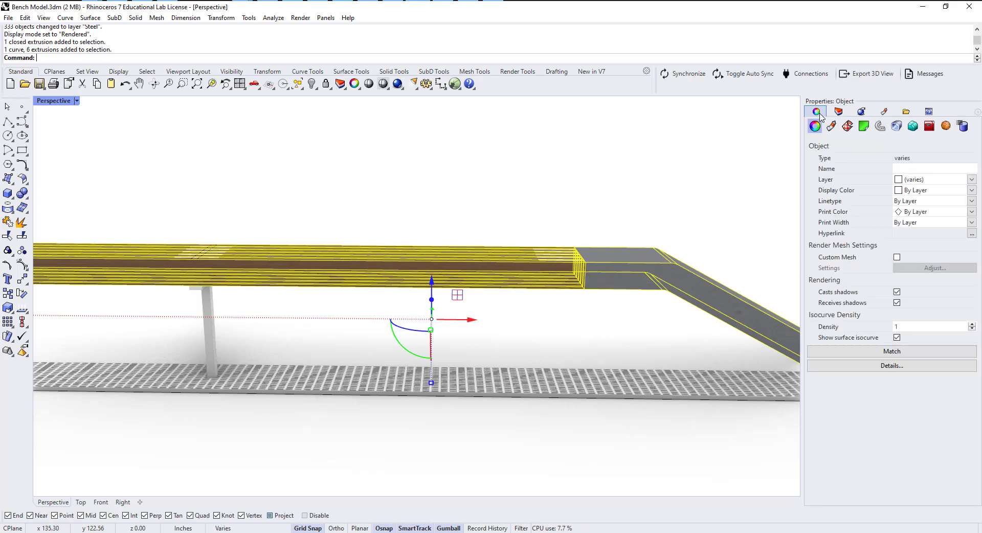
left_click(847, 126)
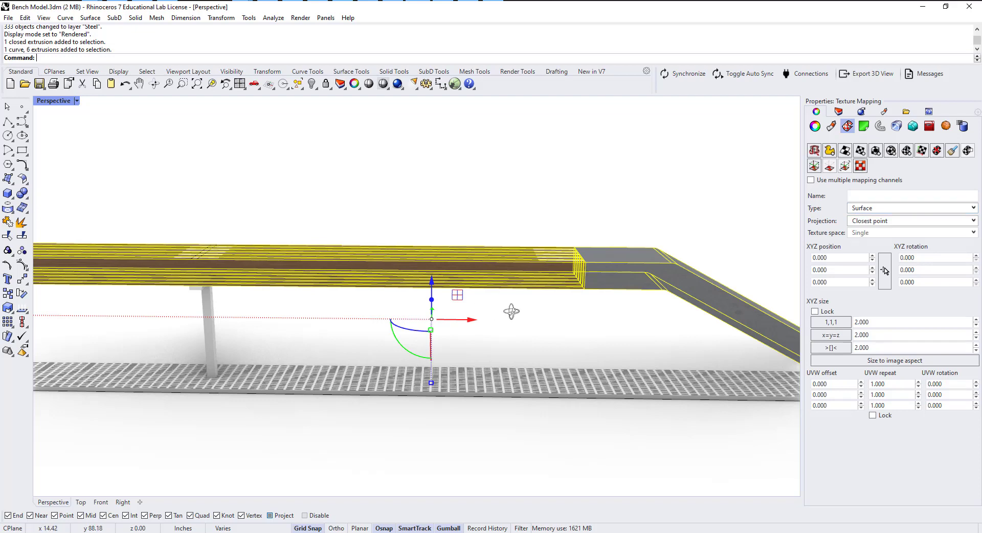
- Apply a capped box mapping with 2' length, width and height to the selected wood and concrete objects
right_click_drag(511, 311, 541, 326)
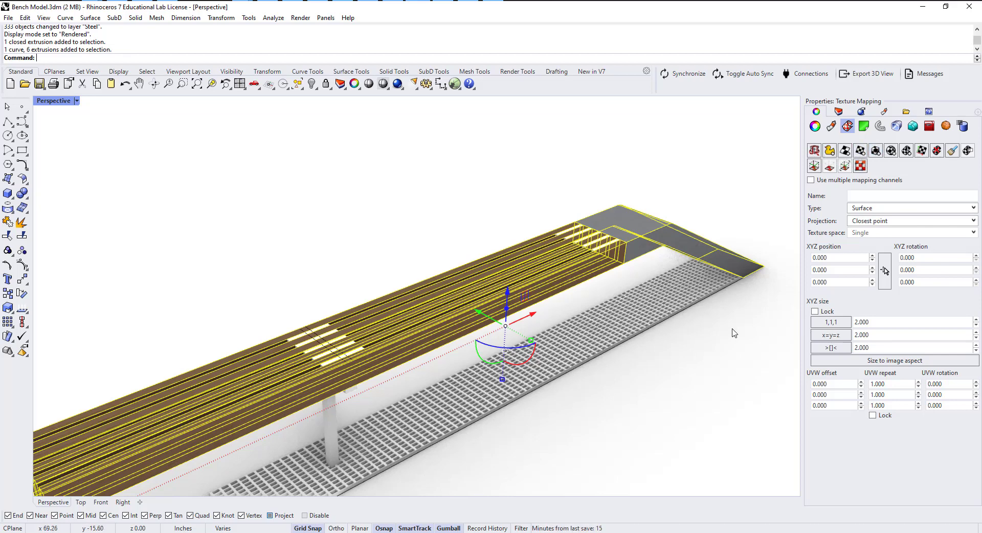
left_click(876, 150)
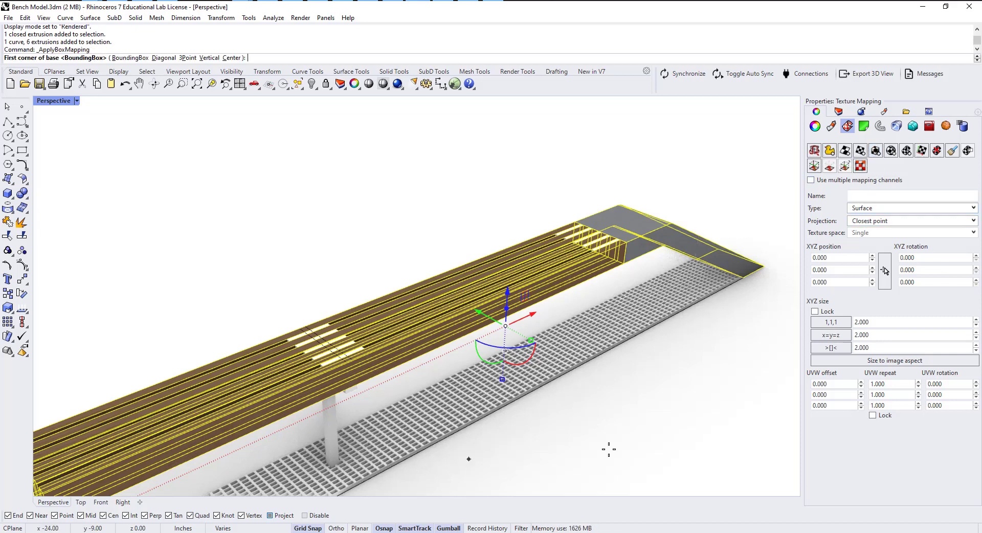
left_click(630, 396)
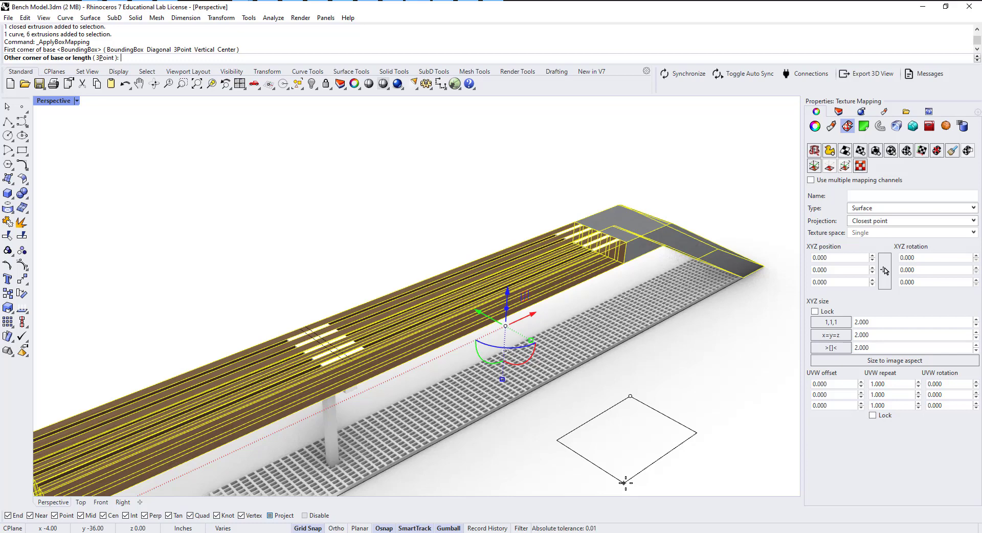
type("2")
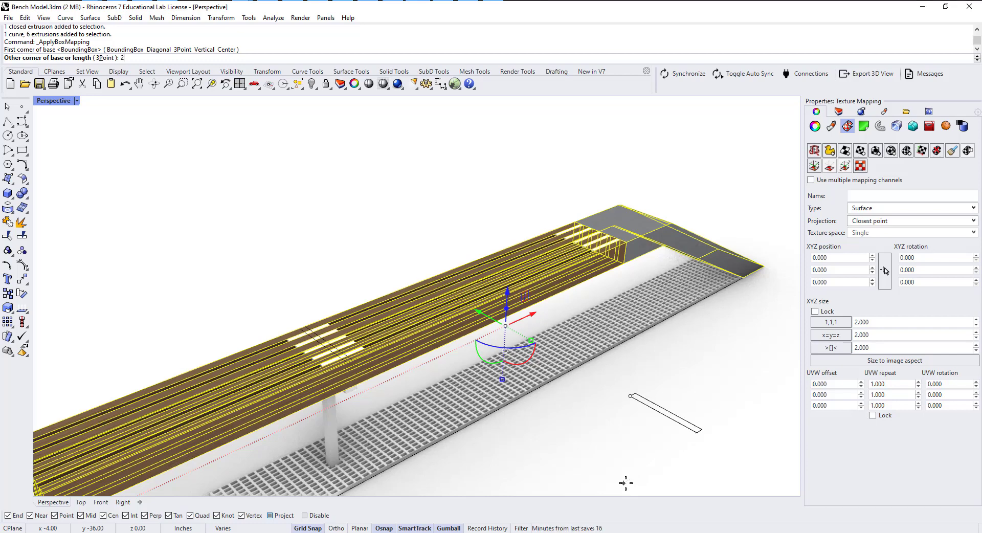
type("'")
key("Return")
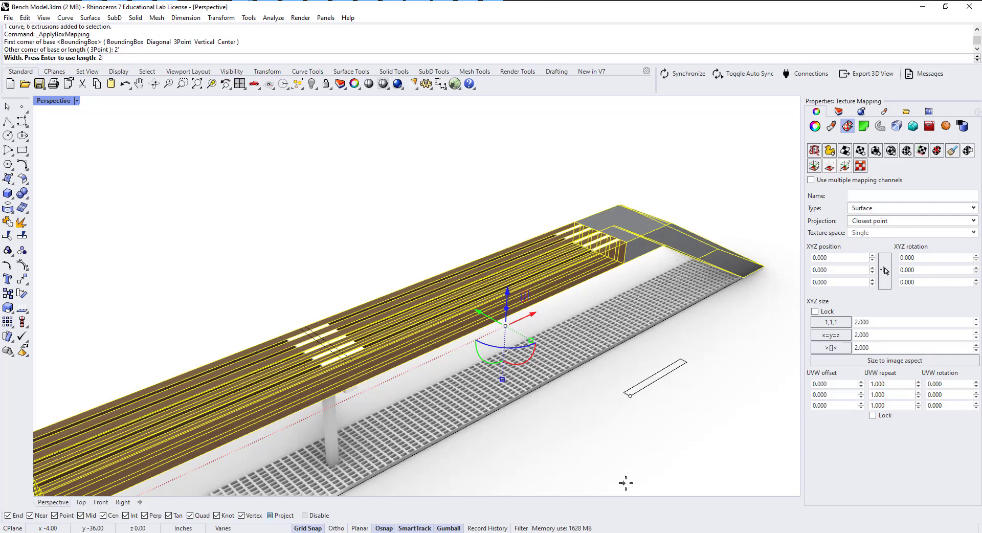
key("Return")
type("2'")
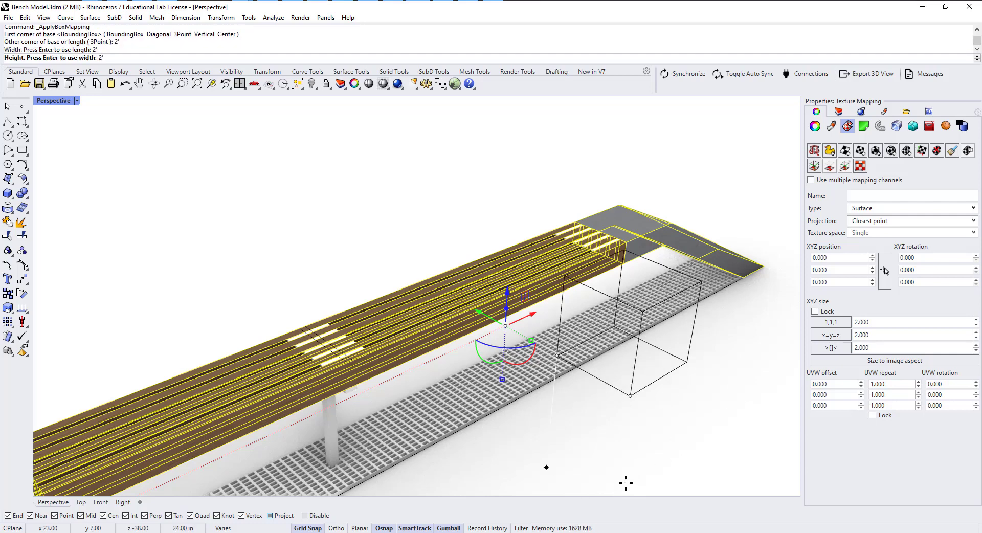
key("Return")
key("Return")
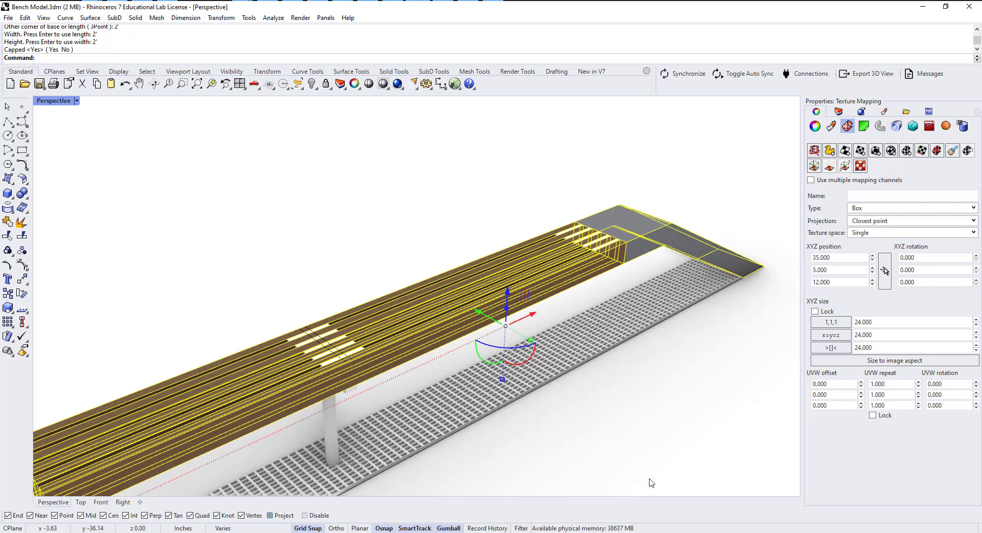
- Deselect the bench parts and examine how the box-mapped wood and concrete textures look from several angles
right_click_drag(651, 483, 558, 266)
scroll(558, 266, "up", 3)
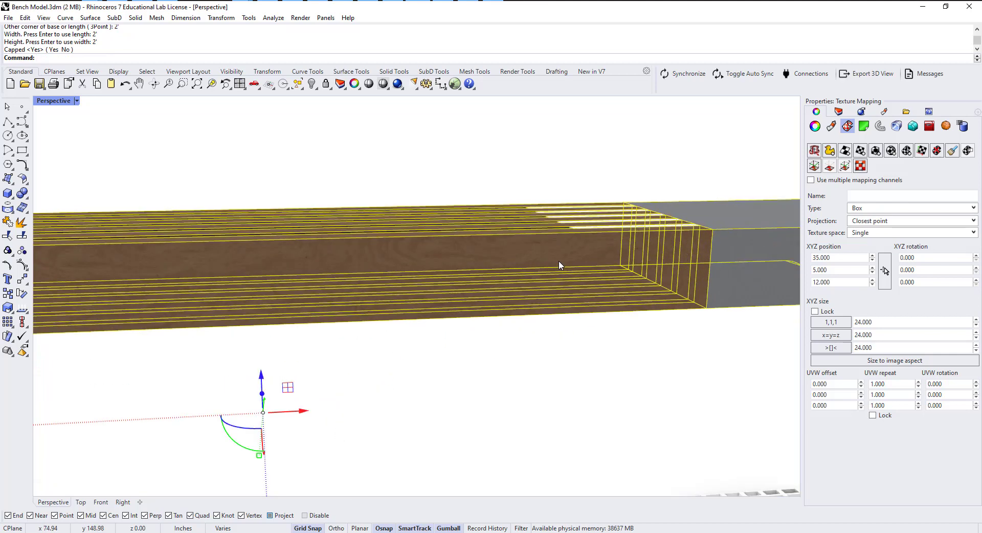
left_click(427, 374)
right_click_drag(480, 345, 530, 339)
scroll(487, 372, "up", 5)
scroll(447, 330, "down", 9)
right_click_drag(424, 353, 455, 330)
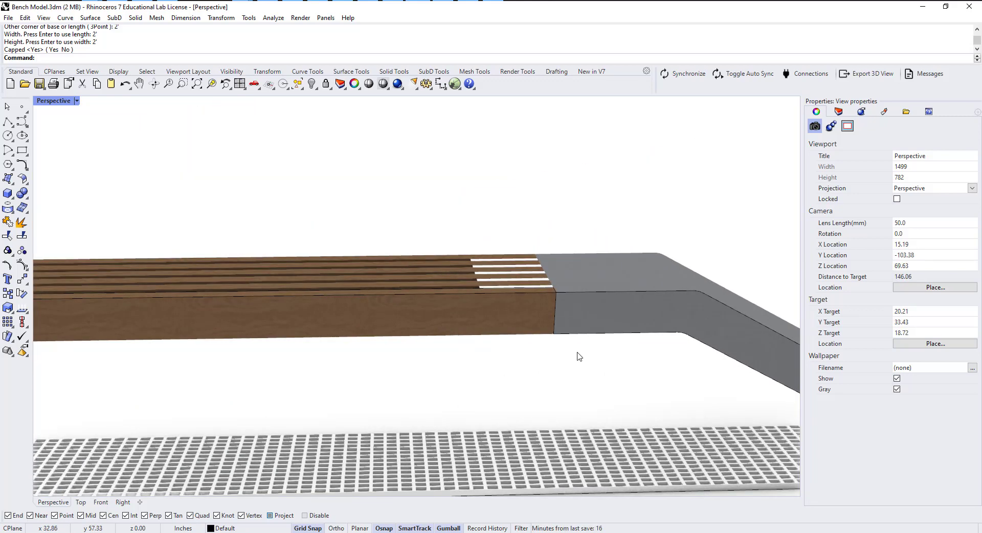
right_click_drag(579, 357, 524, 331)
scroll(491, 287, "down", 6)
right_click_drag(491, 287, 662, 336)
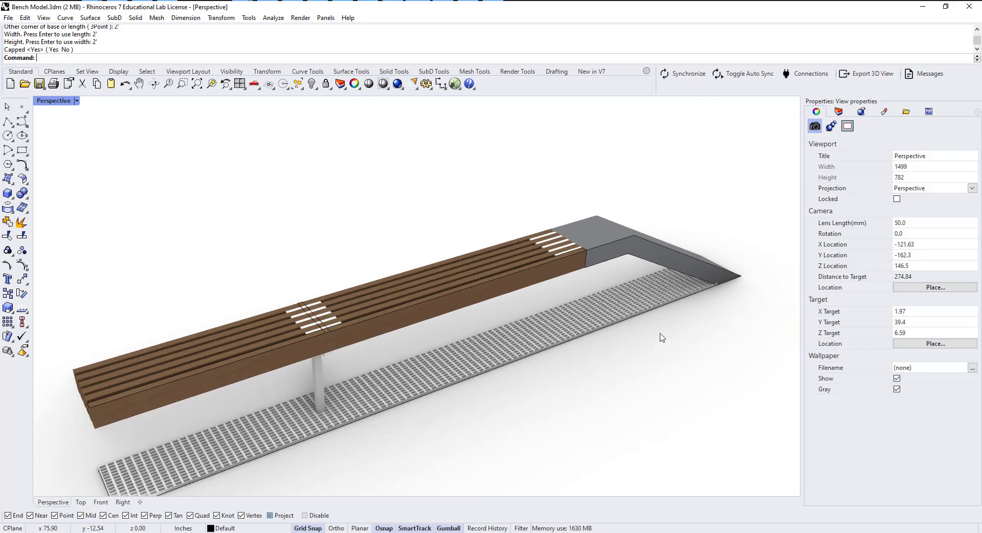
- Assign a new Metal material to the Steel layer
left_click(837, 112)
left_click(835, 228)
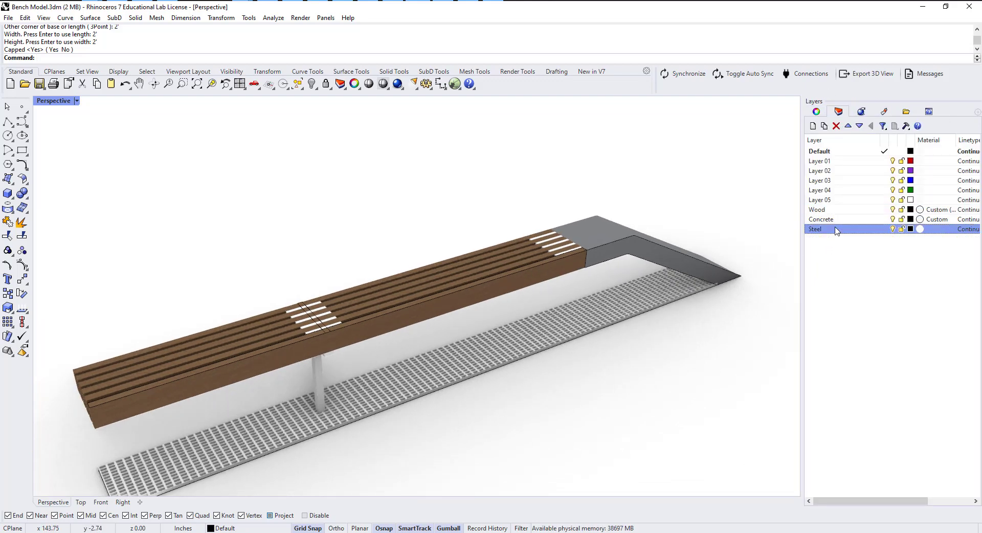
left_click(921, 229)
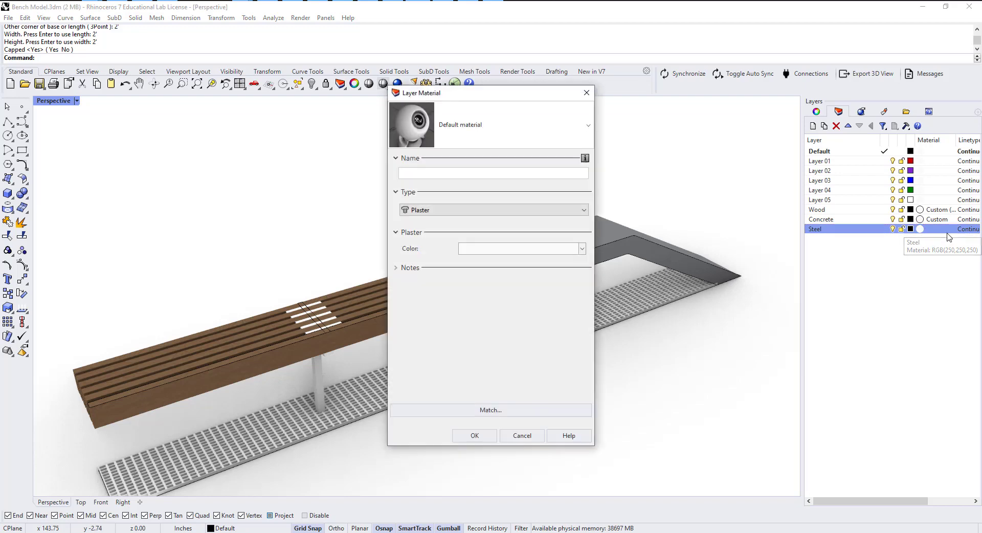
left_click(473, 119)
left_click(473, 174)
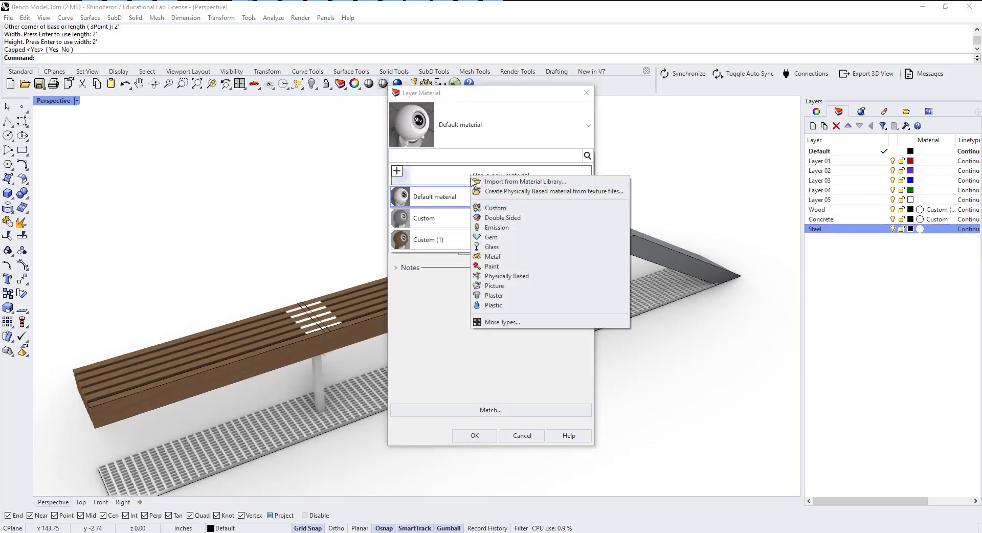
left_click(530, 258)
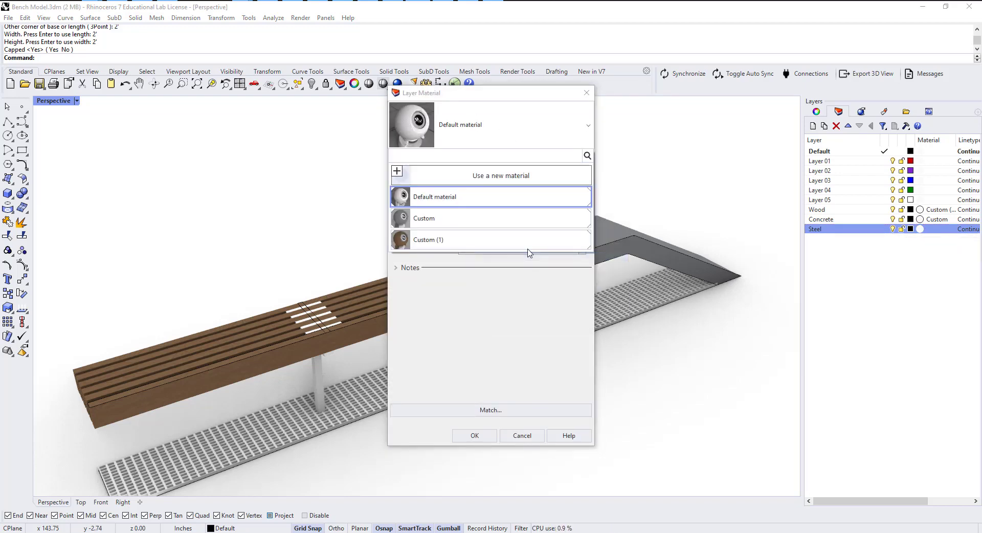
left_click(484, 436)
- Select all curves in the bench model and hide them
right_click_drag(493, 432, 413, 357)
scroll(416, 357, "up", 6)
right_click_drag(527, 404, 485, 339)
scroll(404, 365, "down", 5)
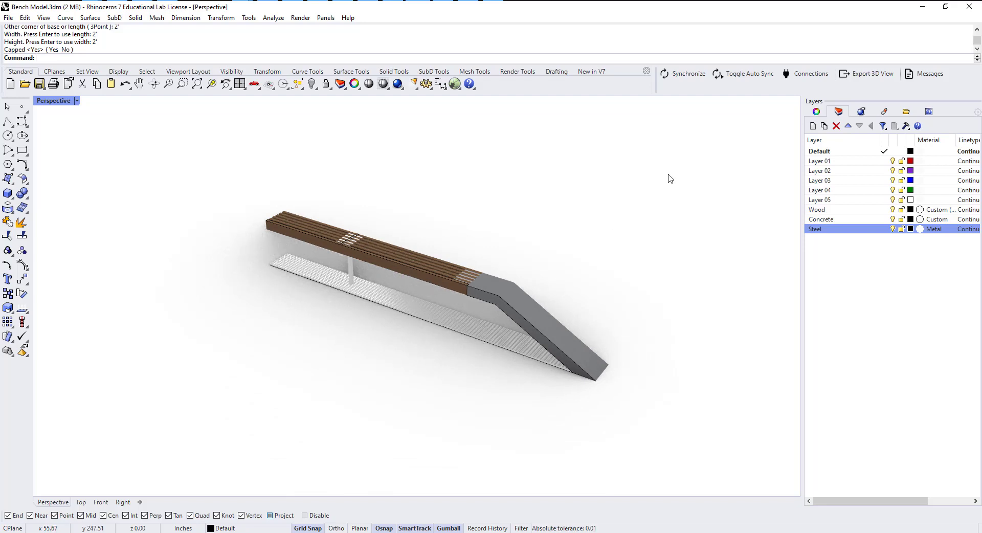
left_click(299, 87)
left_click(301, 88)
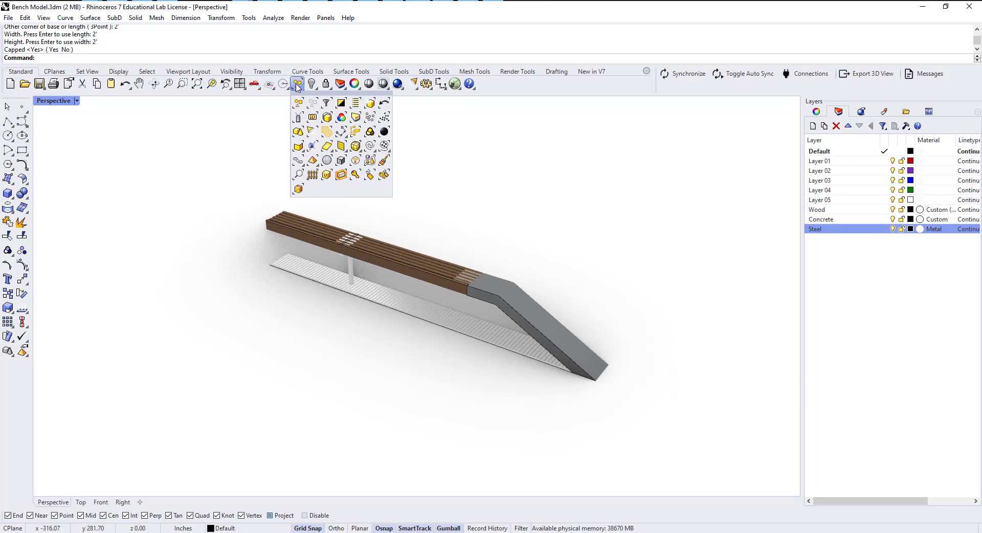
left_click(369, 150)
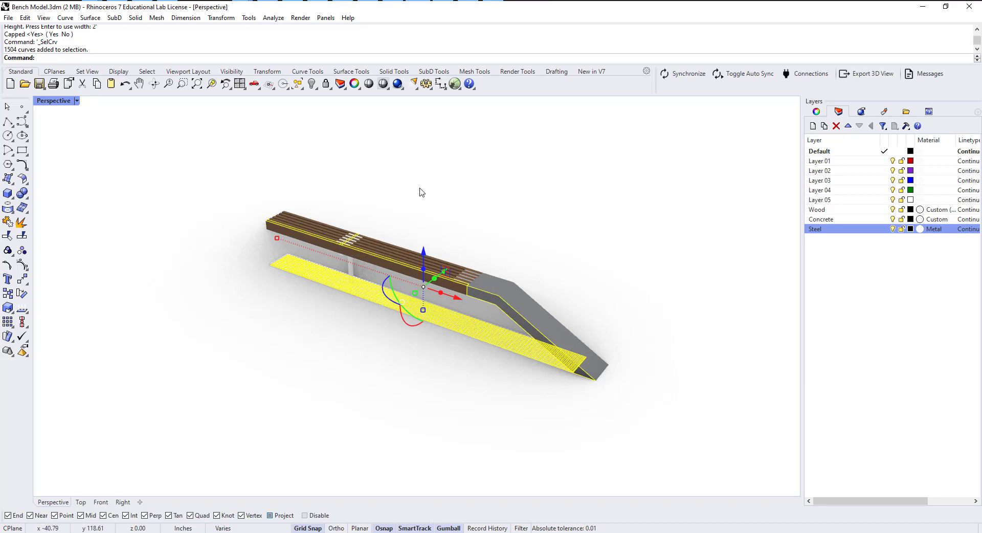
left_click(312, 84)
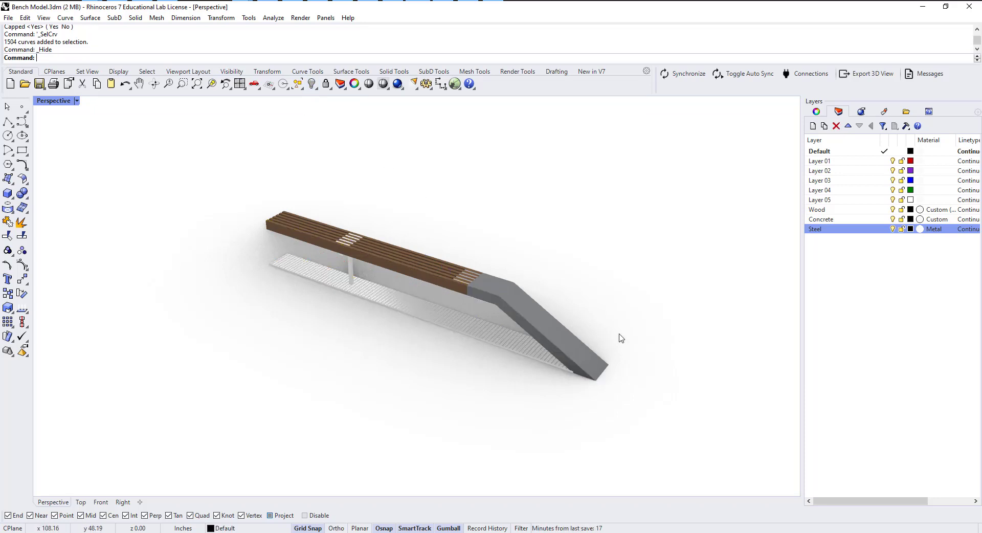
- Select all visible bench parts and start Export with Origin, with the base point at the outer ground corner of the concrete end
mouse_move(621, 338)
right_mouse_down()
mouse_move(672, 319)
mouse_move(581, 331)
mouse_move(621, 336)
right_mouse_up()
left_click_drag(709, 131, 153, 470)
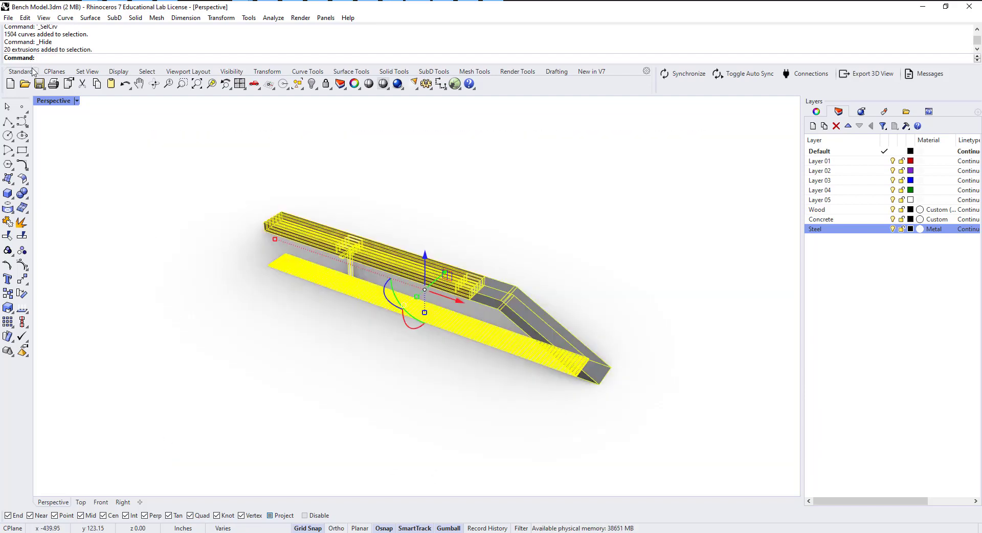
left_click(9, 18)
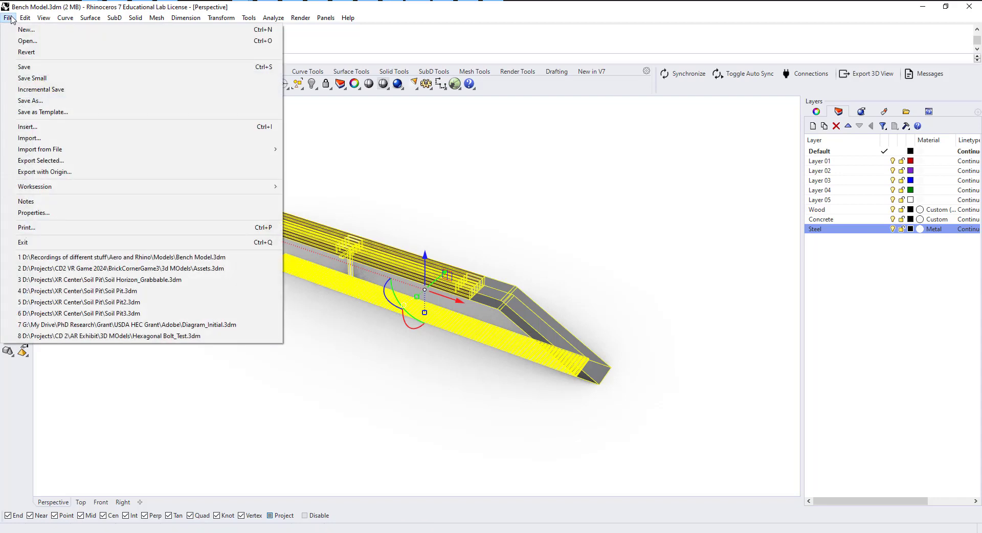
left_click(82, 177)
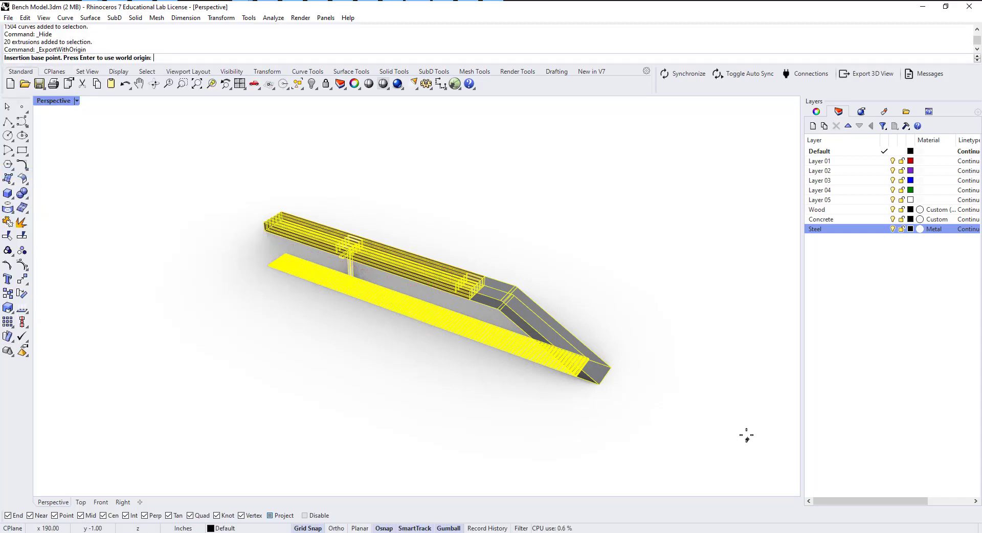
left_click(601, 384)
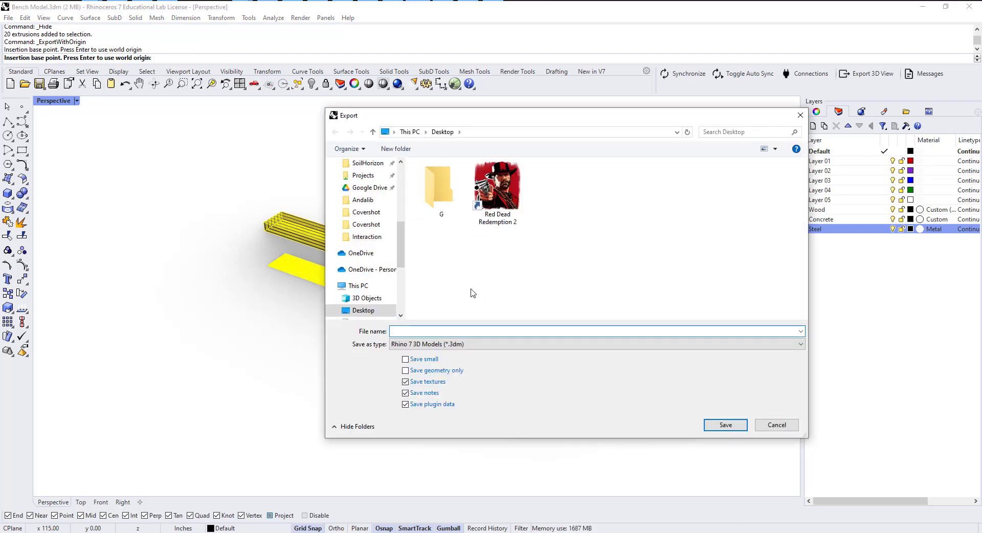
- Set the export location to the folder D:\Recordings of different stuff\Aero and Rhino\Models
scroll(364, 281, "down", 4)
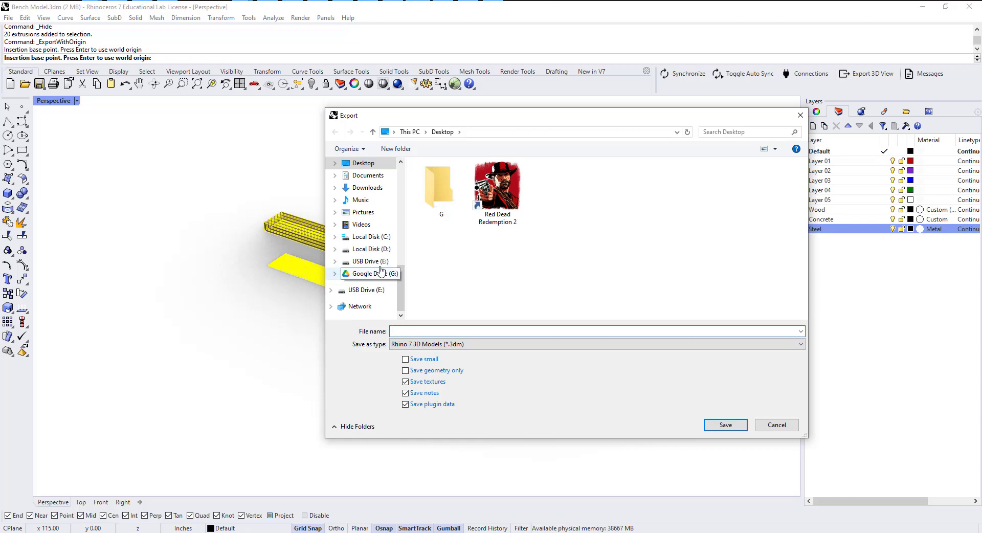
left_click(371, 249)
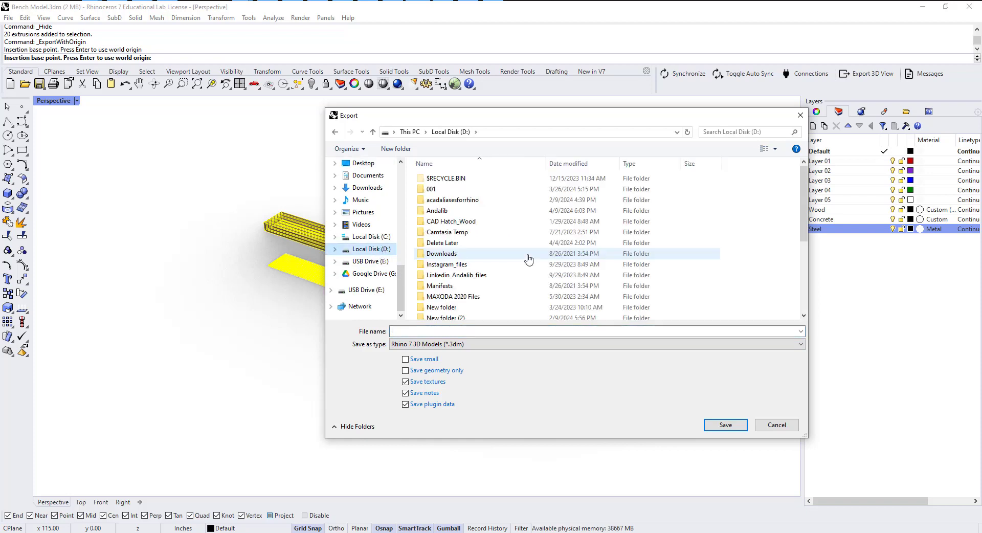
scroll(528, 266, "down", 4)
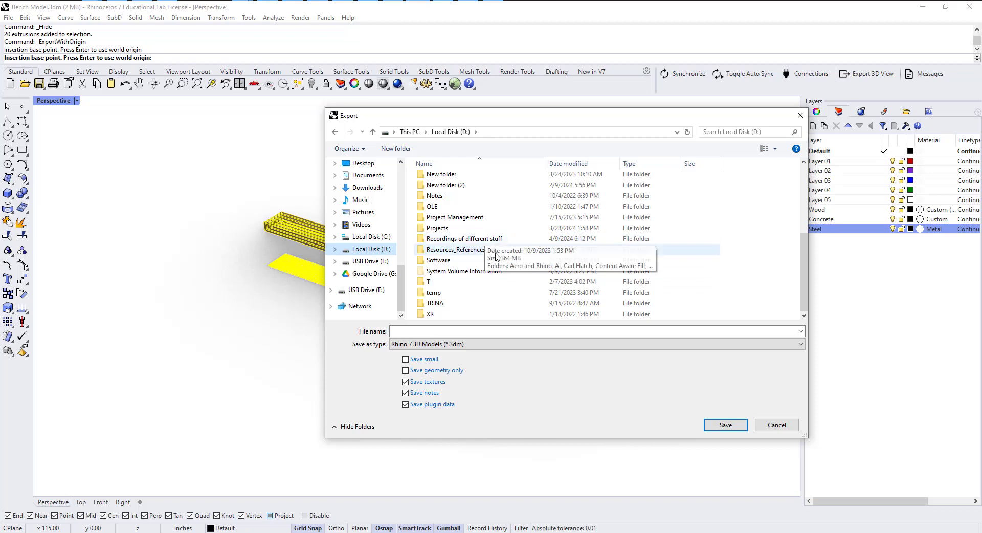
scroll(494, 258, "up", 2)
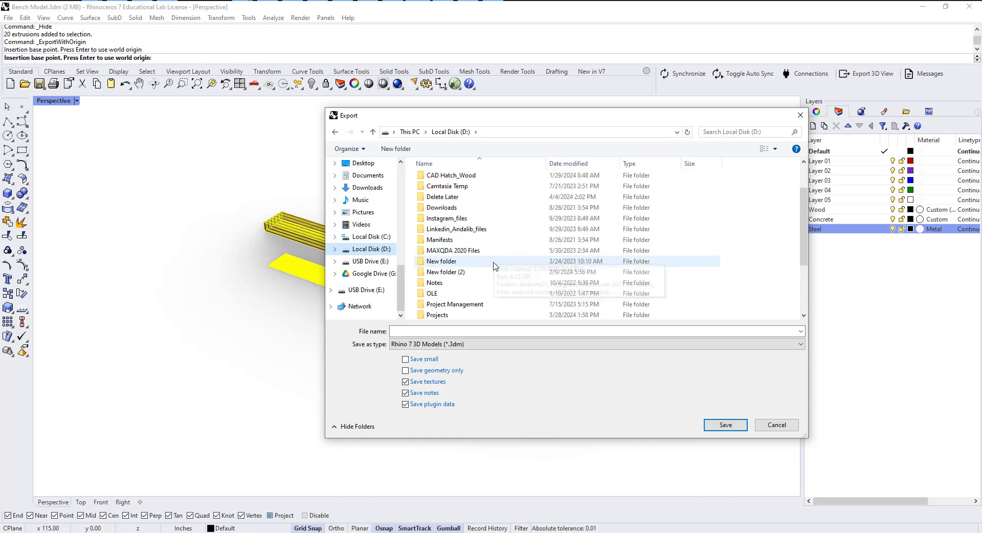
scroll(495, 264, "down", 2)
left_click(494, 250)
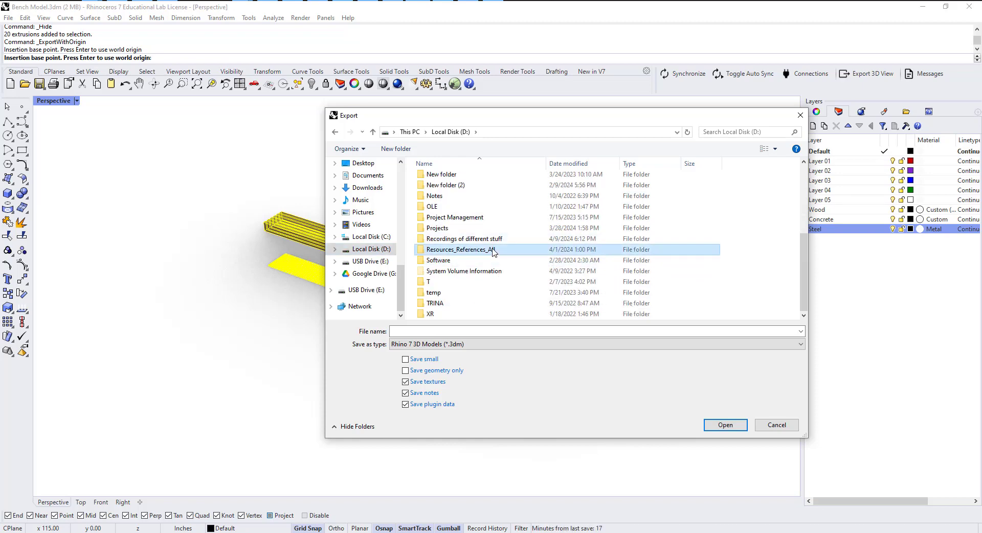
double_click(494, 239)
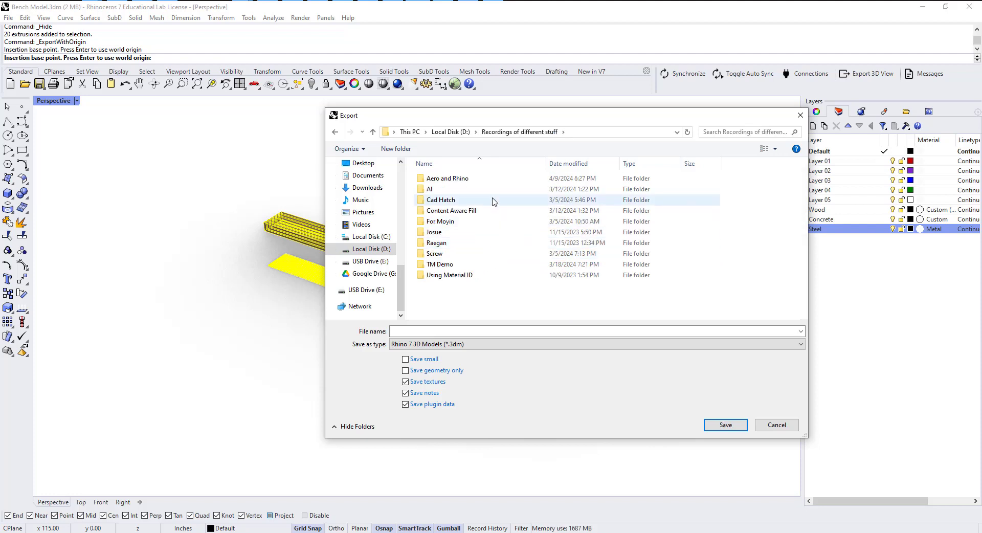
double_click(484, 180)
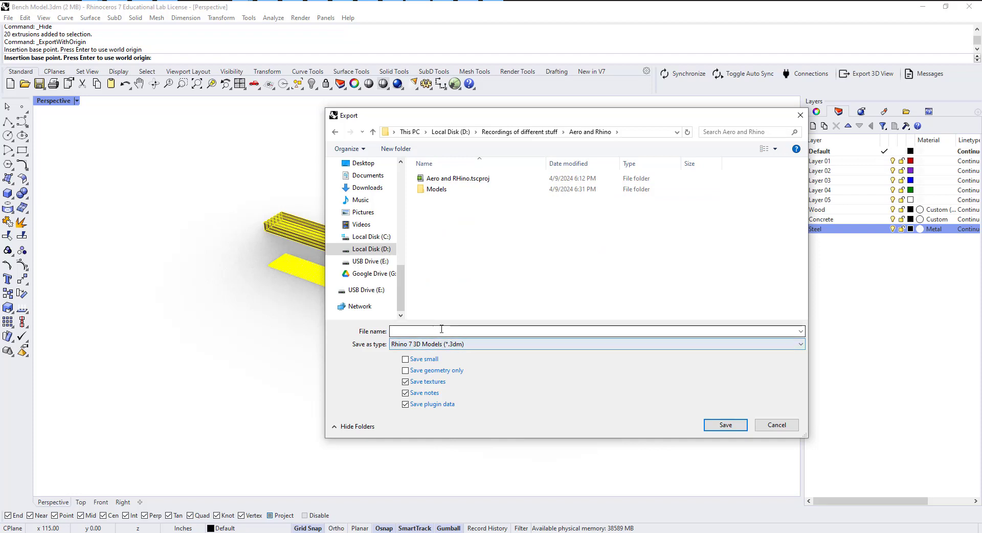
double_click(437, 189)
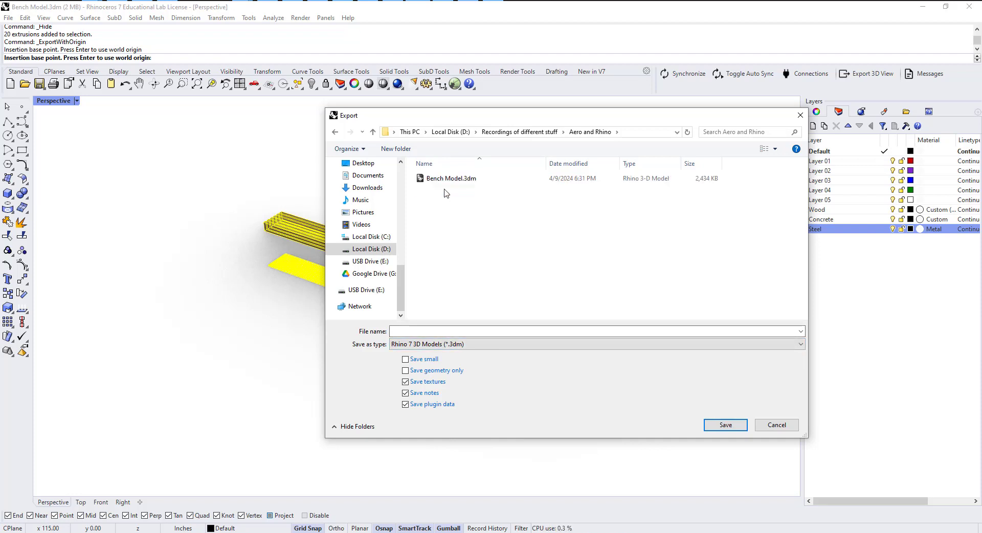
- Set the export format to MotionBuilder (*.fbx) and save the file as Bench_3d
left_click(436, 345)
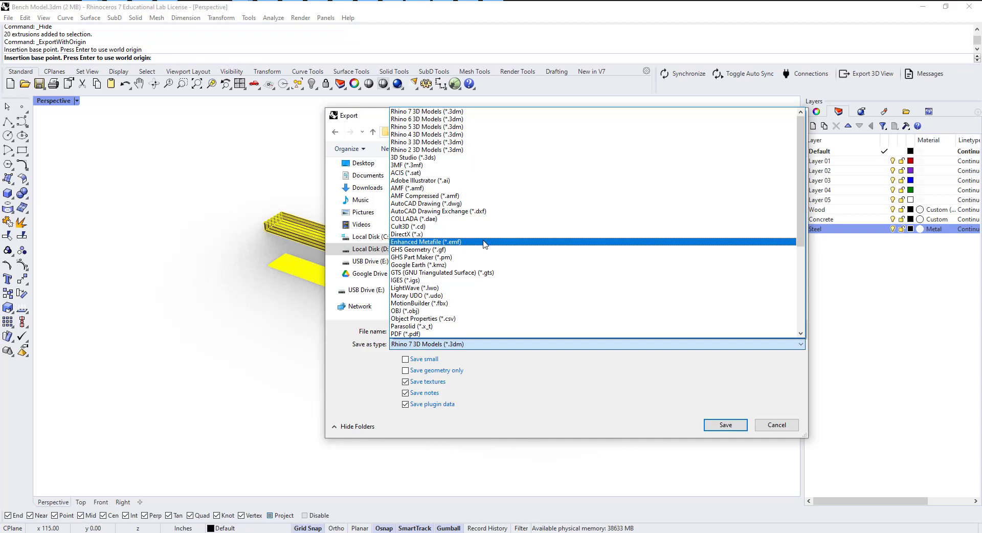
scroll(473, 279, "down", 1)
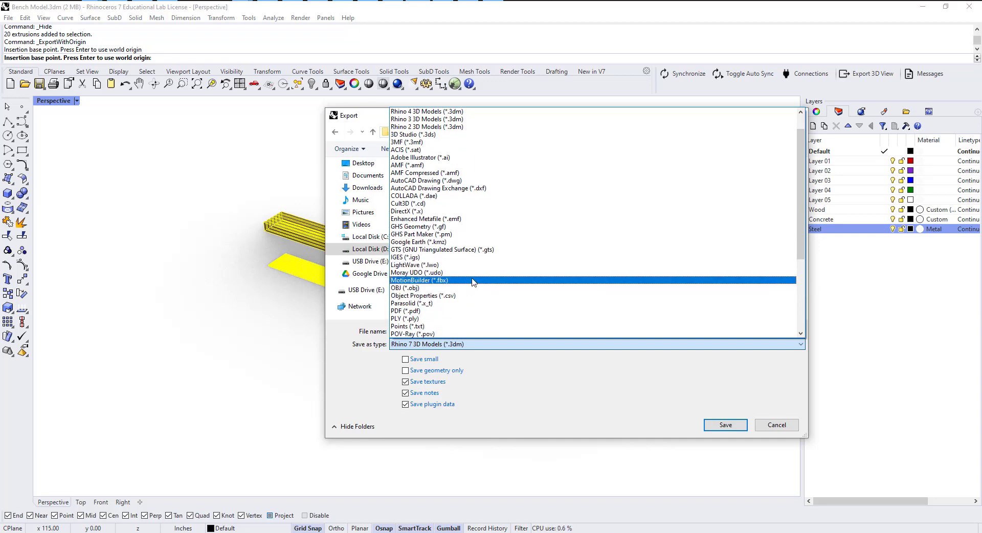
left_click(473, 280)
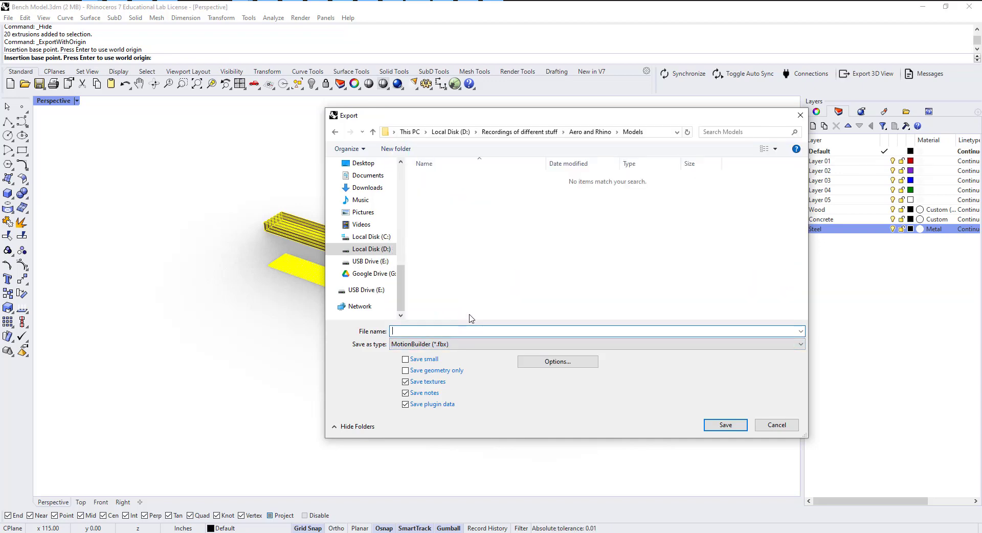
type("Bench")
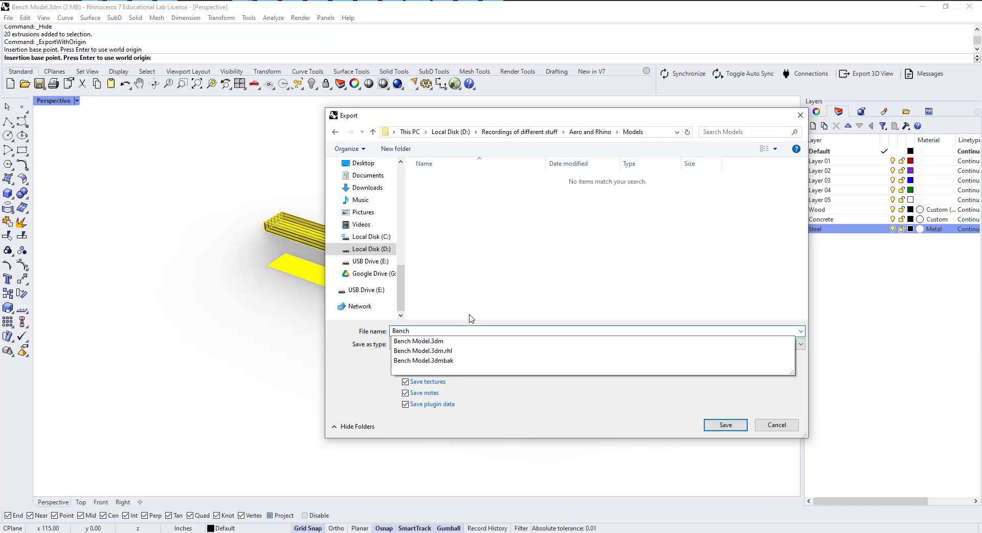
type("_01")
key("Return")
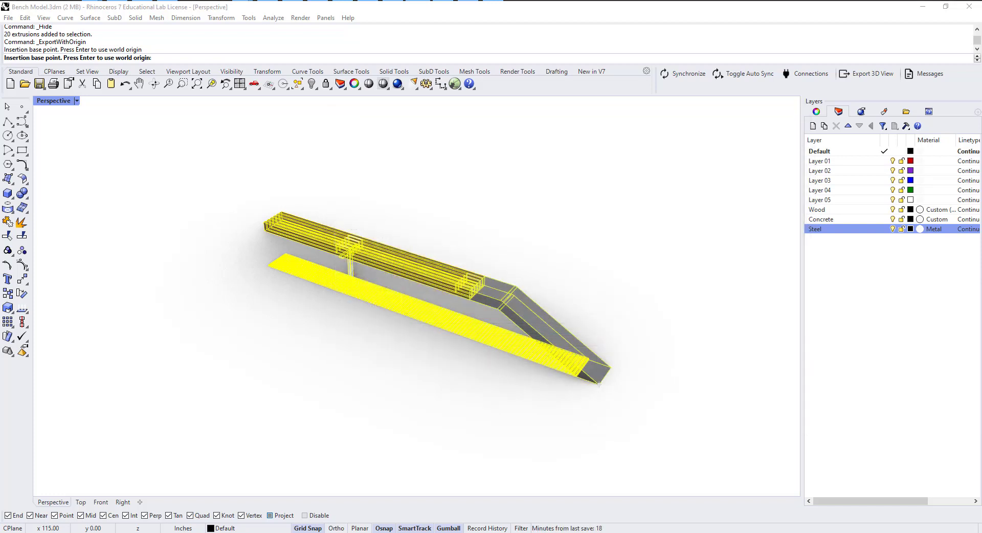
key("Return")
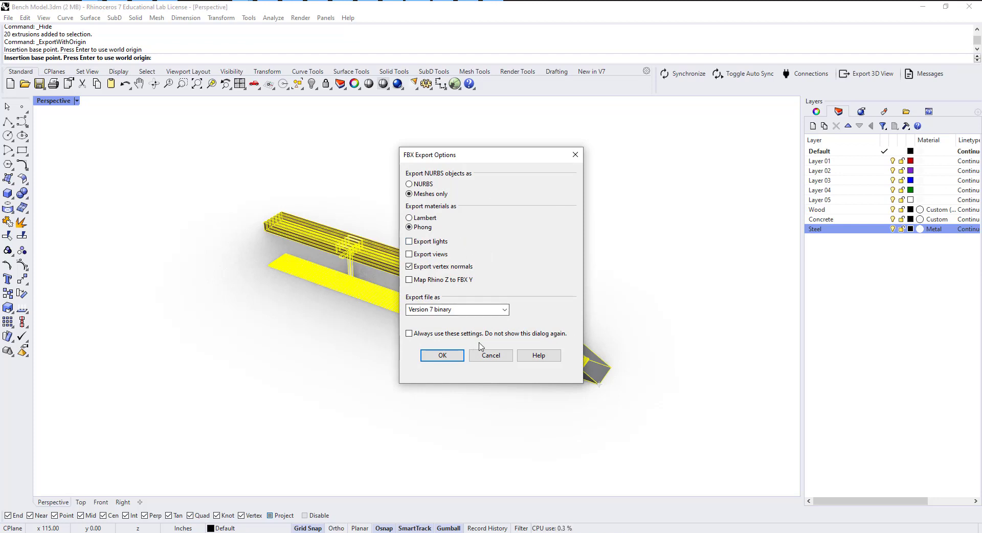
- Export the bench as meshes only with Phong materials in Version 7 binary format, using a lower SubD meshing level
left_click(454, 354)
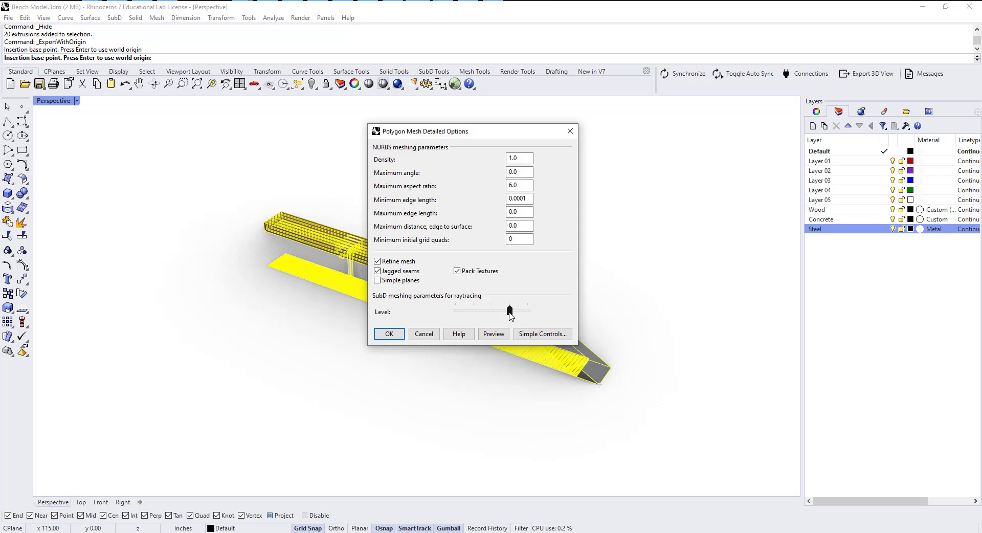
left_click_drag(506, 311, 472, 313)
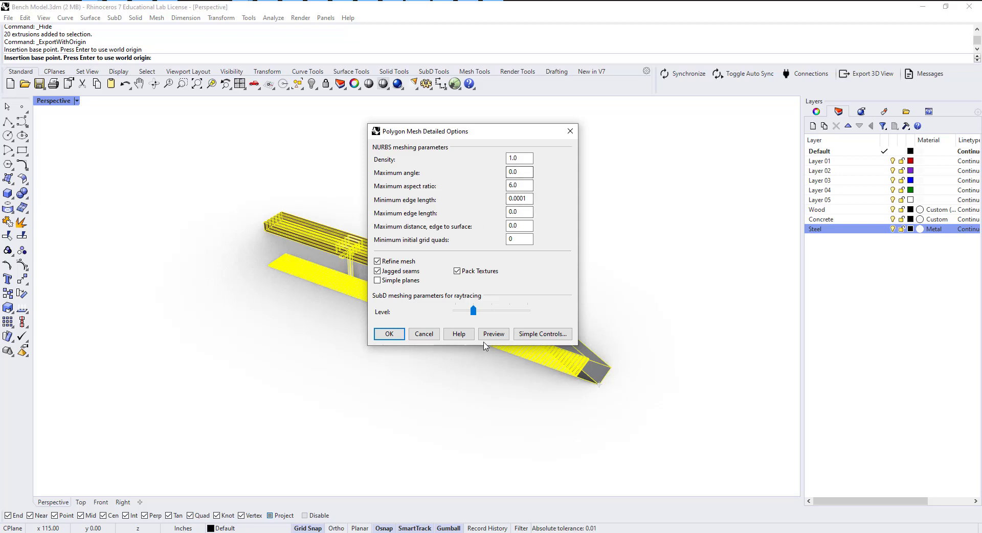
right_click_drag(309, 397, 427, 397)
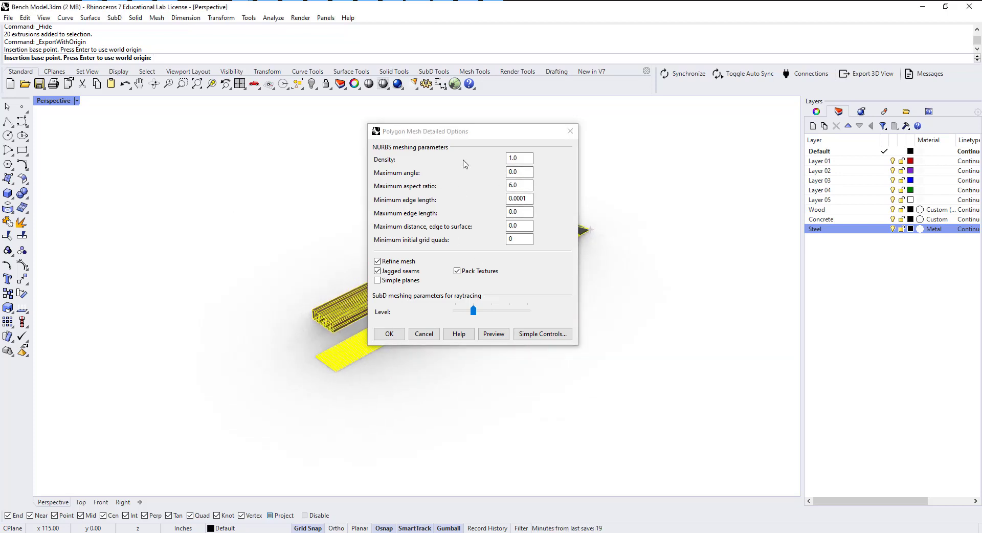
left_click(480, 132)
left_click_drag(481, 132, 656, 126)
scroll(363, 312, "up", 5)
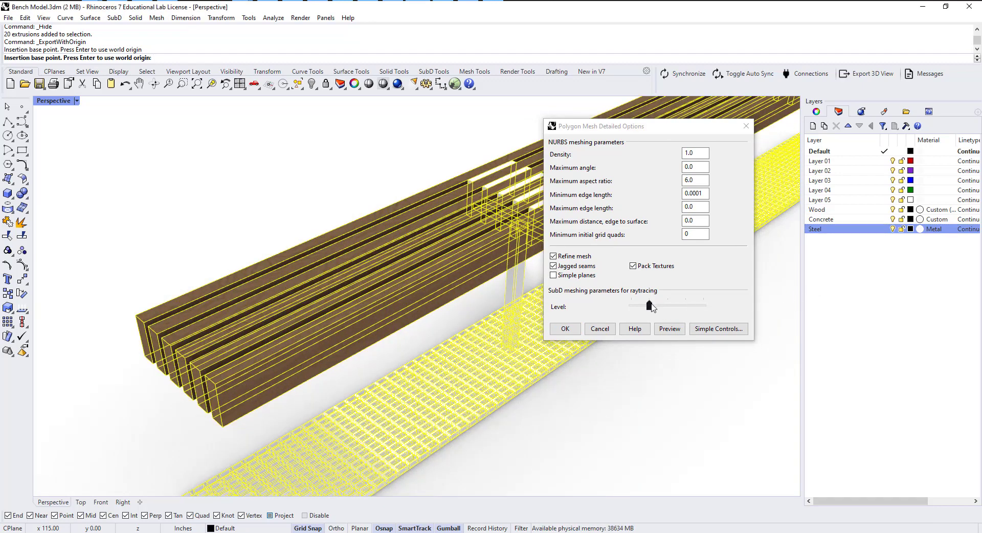
right_click_drag(494, 362, 471, 344)
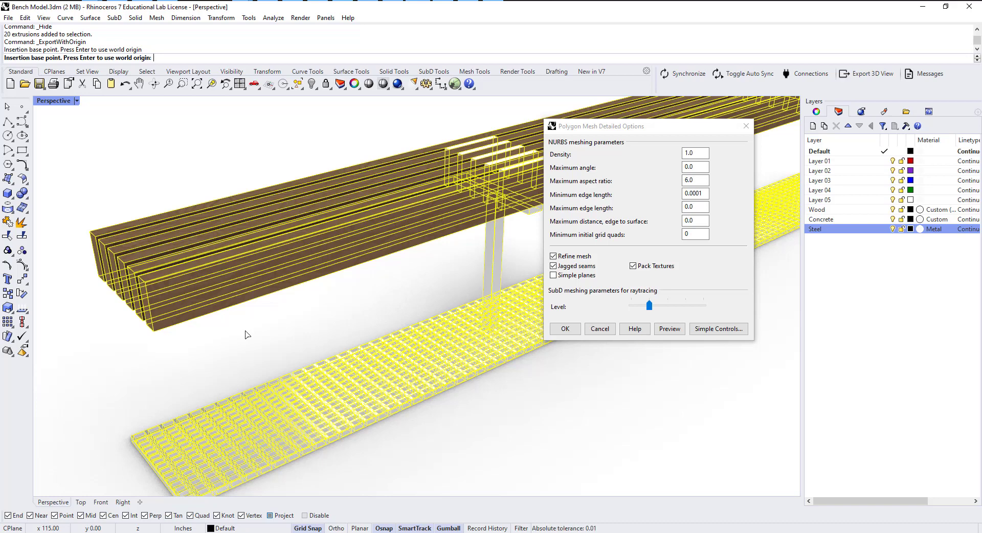
left_click(649, 307)
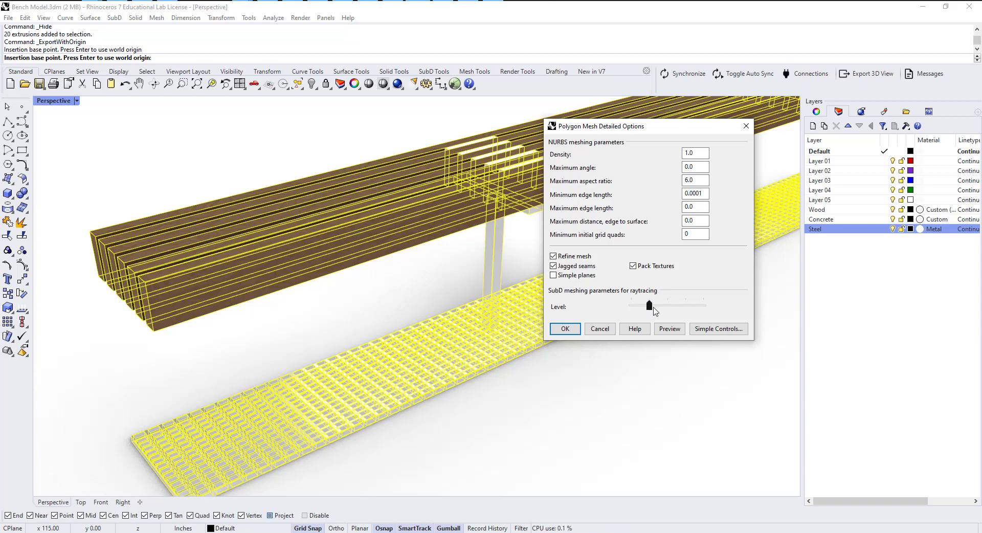
mouse_move(653, 308)
left_mouse_down()
mouse_move(664, 310)
mouse_move(655, 307)
left_mouse_up()
left_click(565, 329)
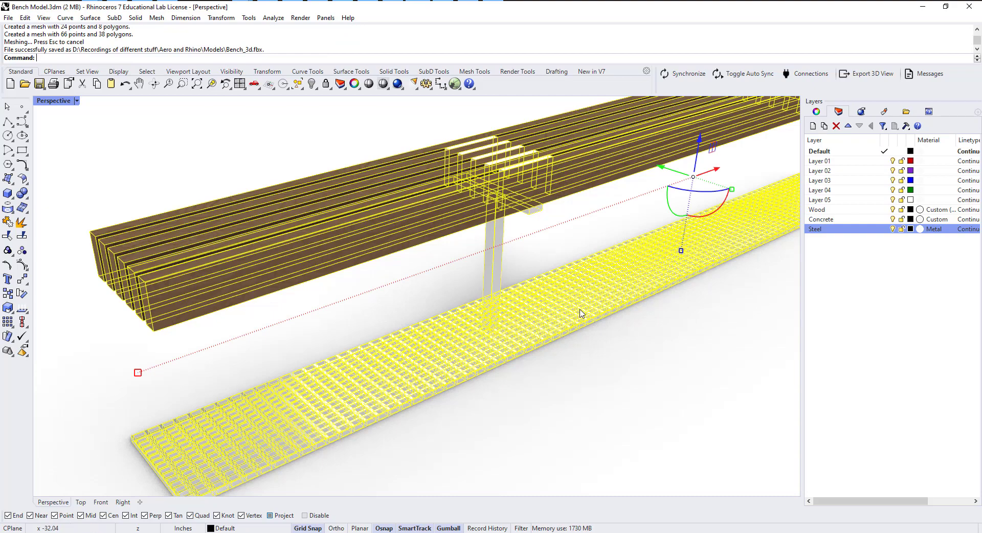
- Switch to File Explorer and copy wlrvaf3_8K_Albedo.jpg and wlrvaf3_8K_Normal.jpg from the concrete_rough_wlrvaf3 folder
scroll(445, 276, "down", 10)
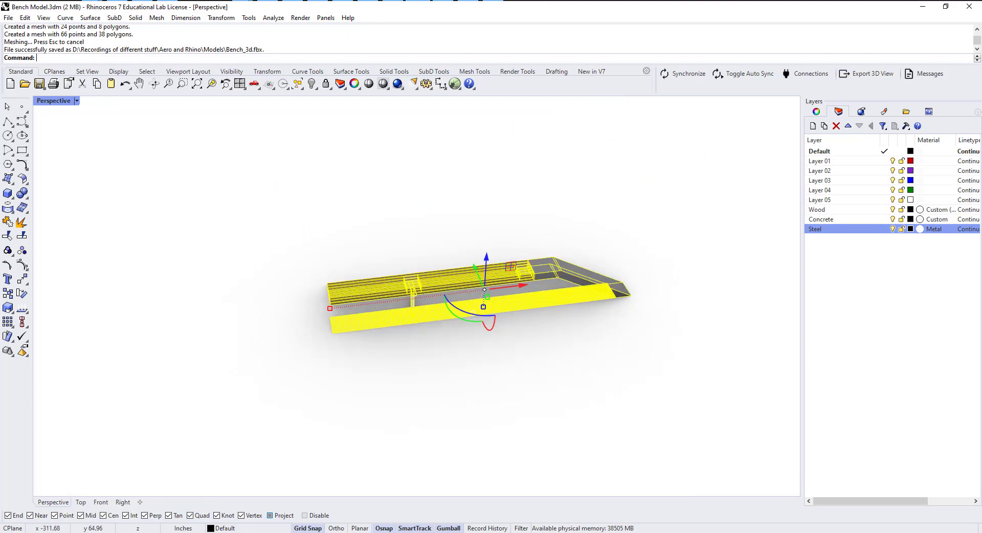
key("alt+Tab")
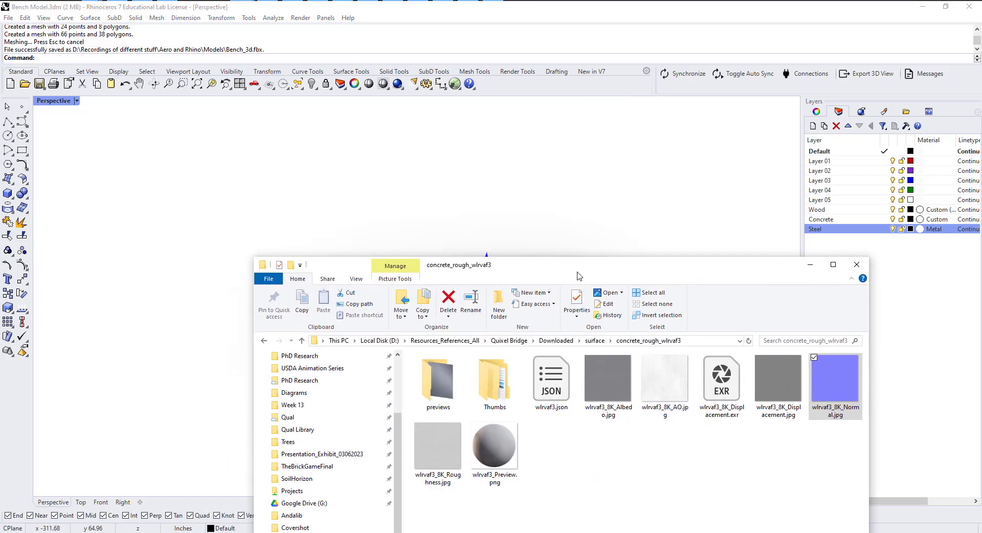
double_click(579, 276)
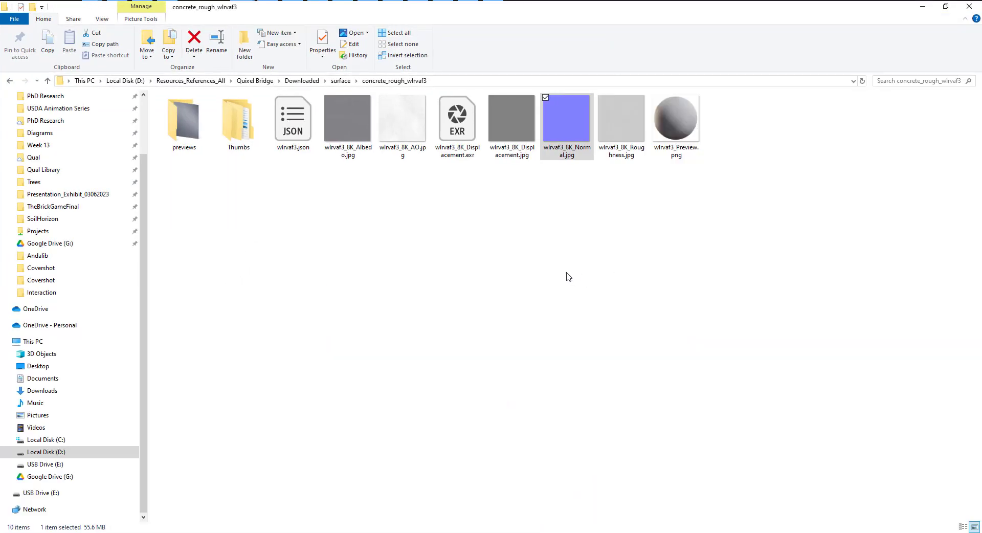
left_click(352, 145, "ctrl")
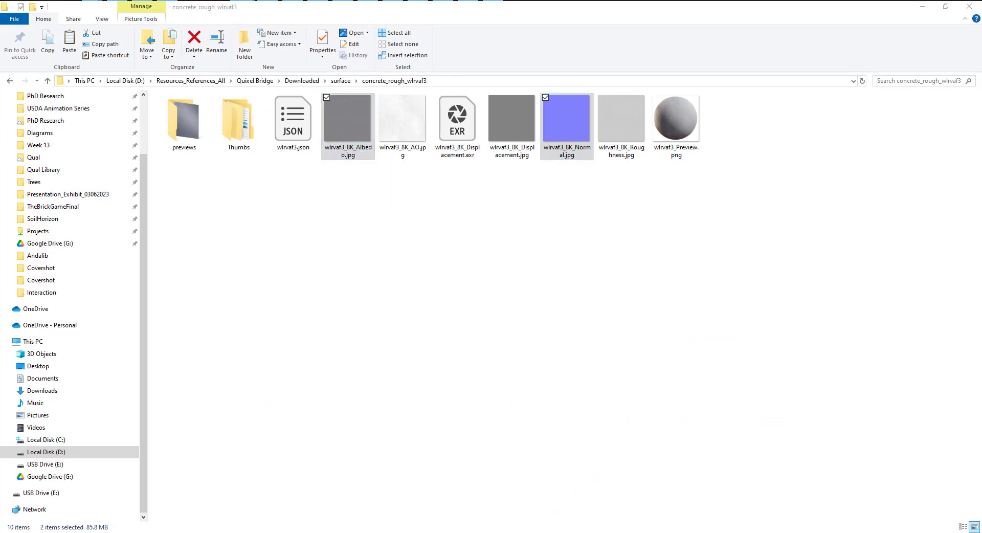
- Open the Models folder containing the exported Bench_3d file in a separate File Explorer window
key("super+e")
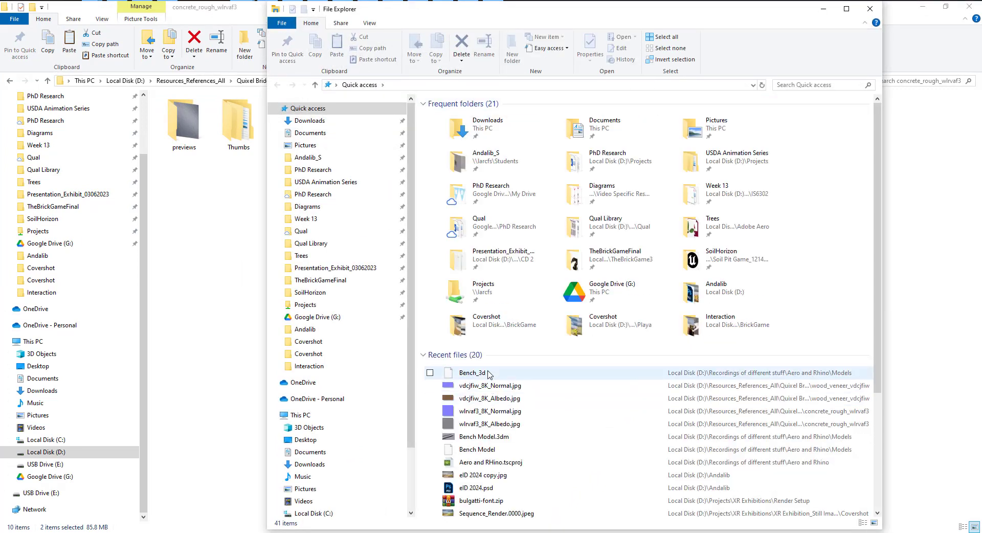
right_click(483, 371)
left_click(419, 345)
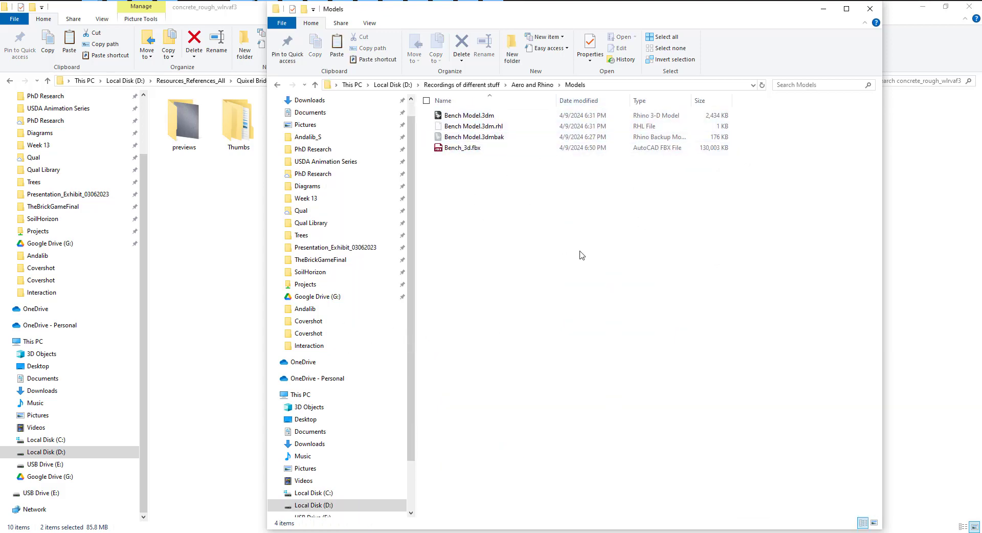
left_click_drag(573, 14, 570, 85)
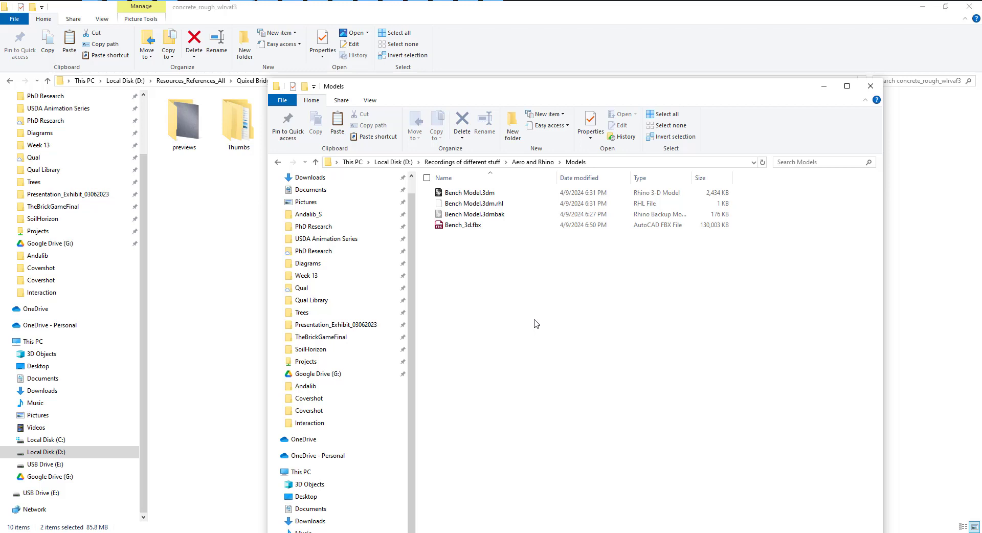
- Paste the copied concrete albedo and normal textures into the Models folder beside Bench_3d.fbx
key("alt+Tab")
left_click(399, 209)
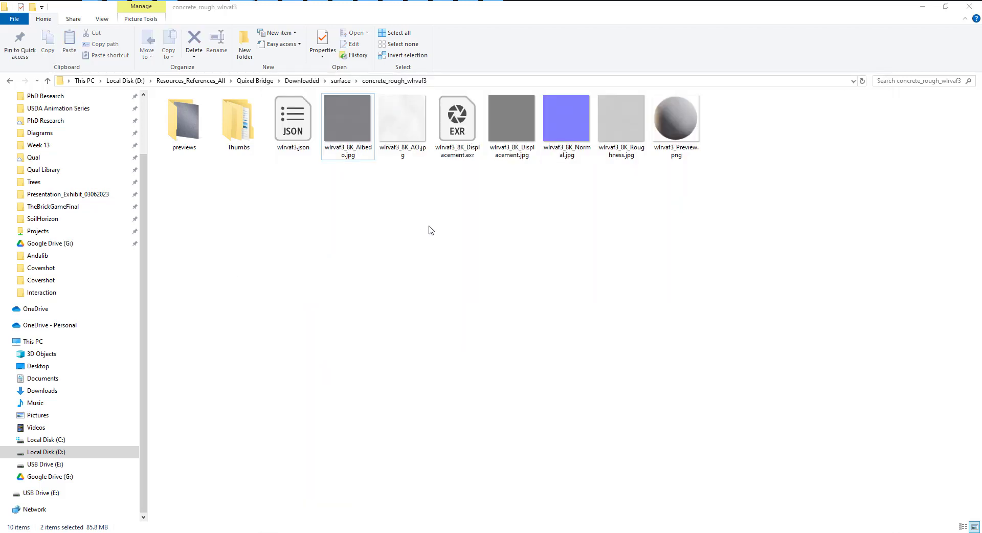
key("alt+Tab")
key("ctrl+v")
left_click(210, 235)
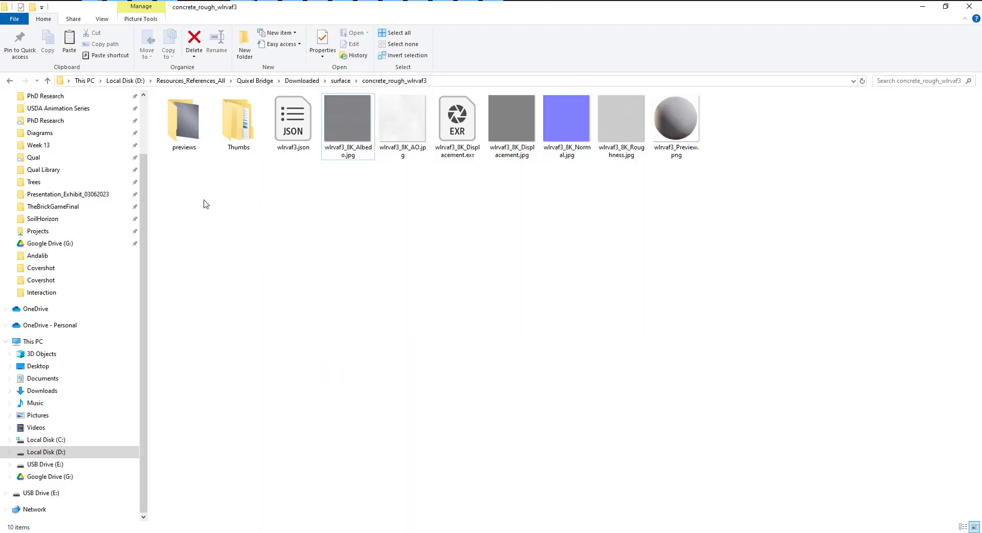
- Copy vdcjfiw_8K_Albedo.jpg and vdcjfiw_8K_Normal.jpg from the wood_veneer_vdcjfiw folder into the Models folder
left_click(340, 81)
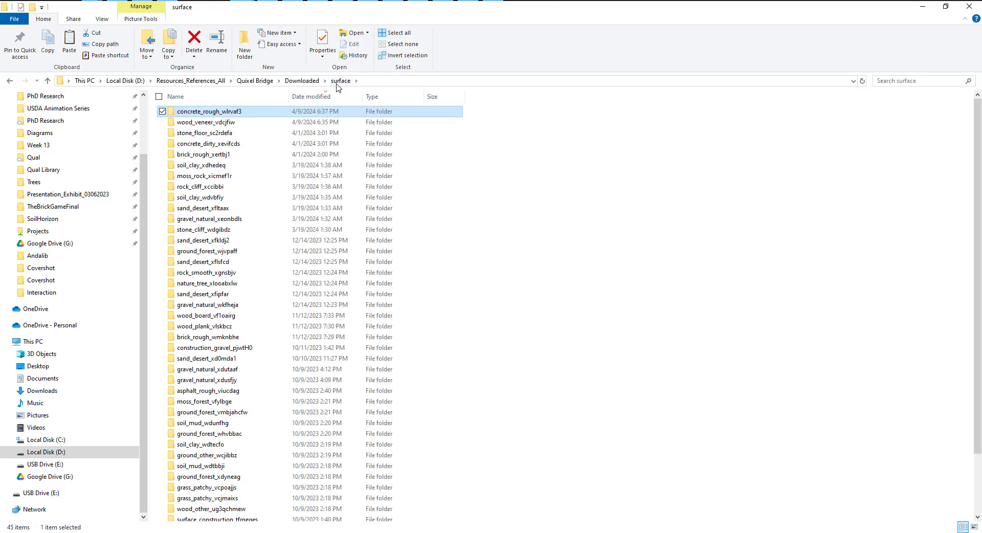
double_click(240, 123)
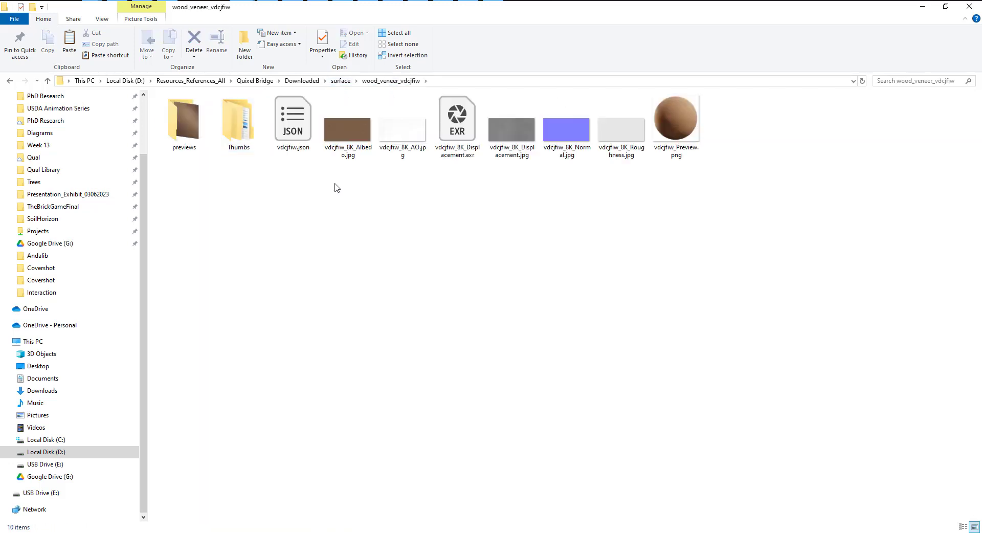
left_click(357, 146)
left_click(565, 151, "ctrl")
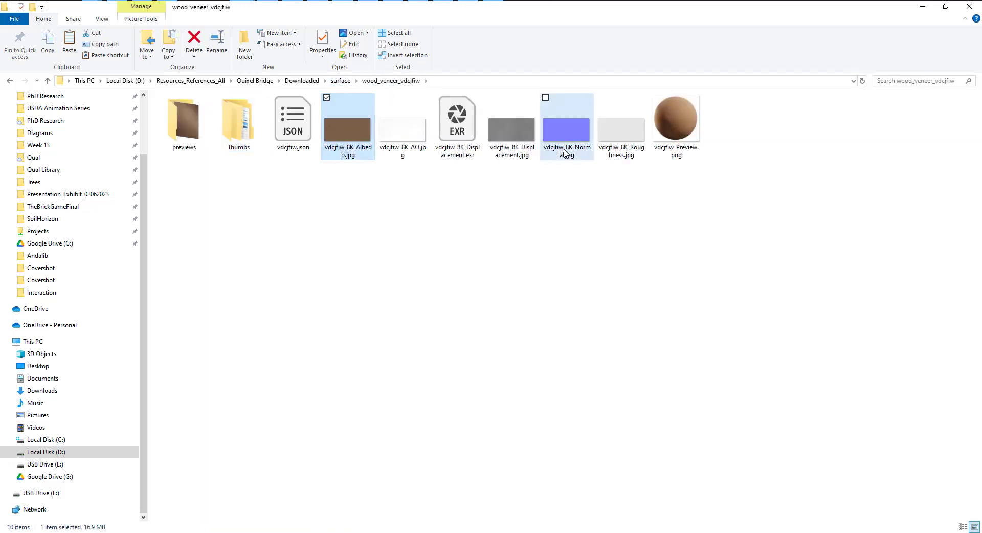
key("ctrl+c")
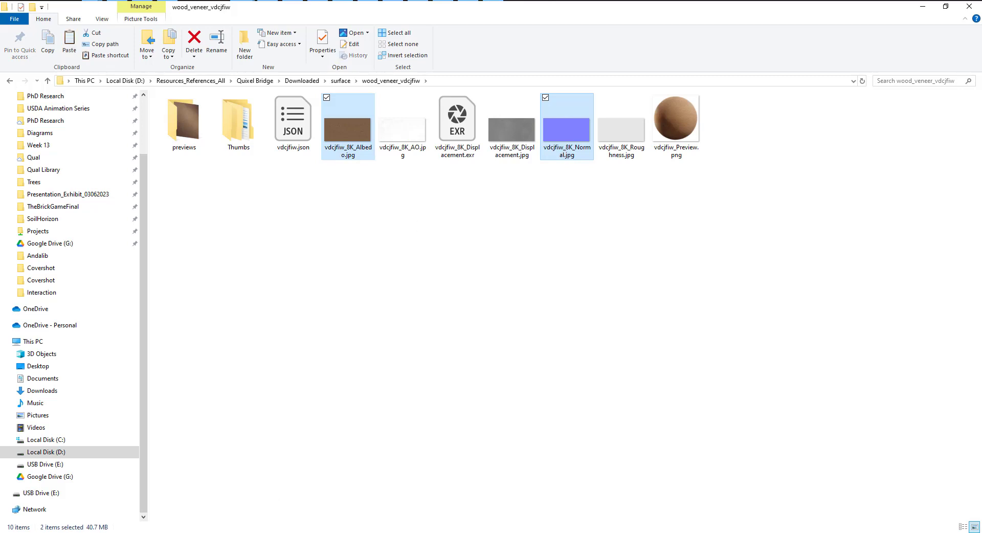
left_click(266, 532)
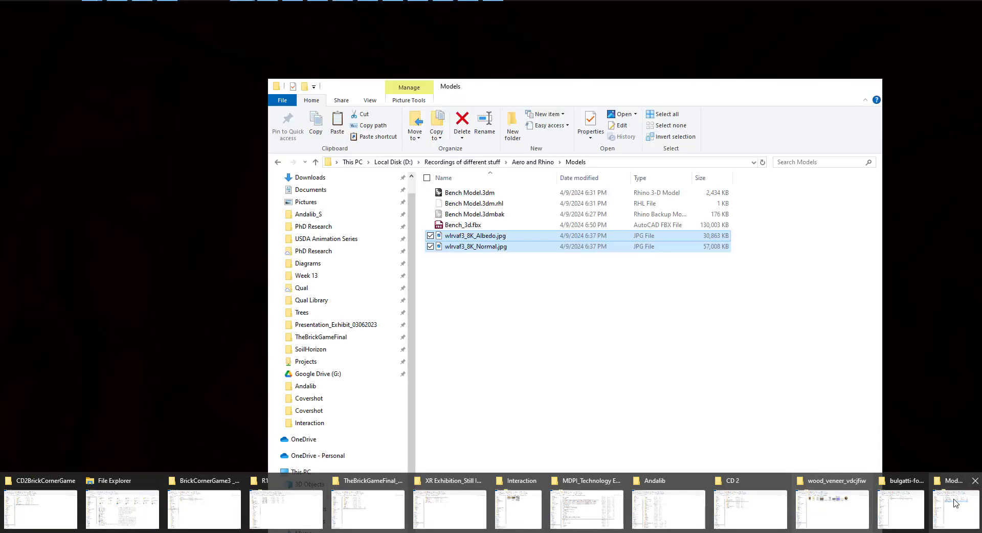
left_click(955, 509)
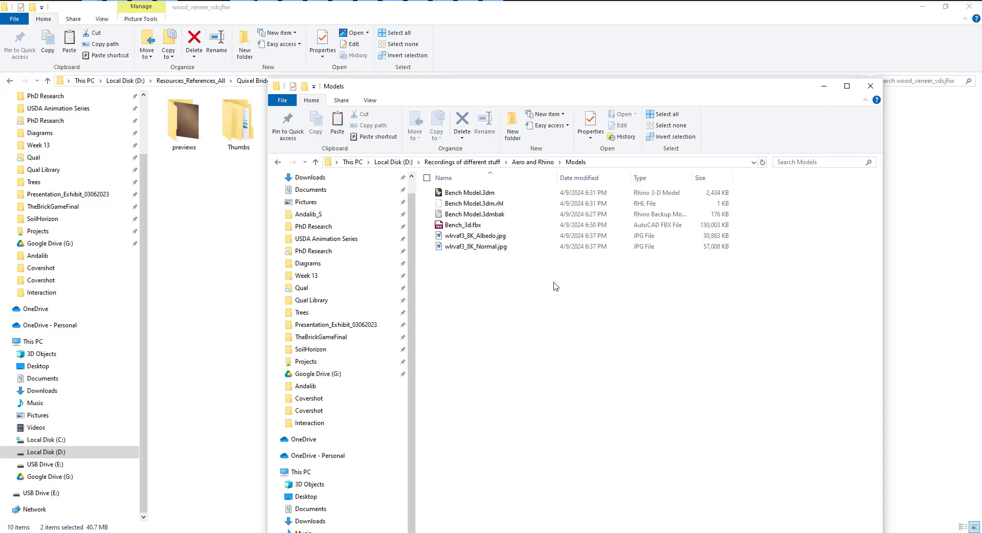
key("ctrl+v")
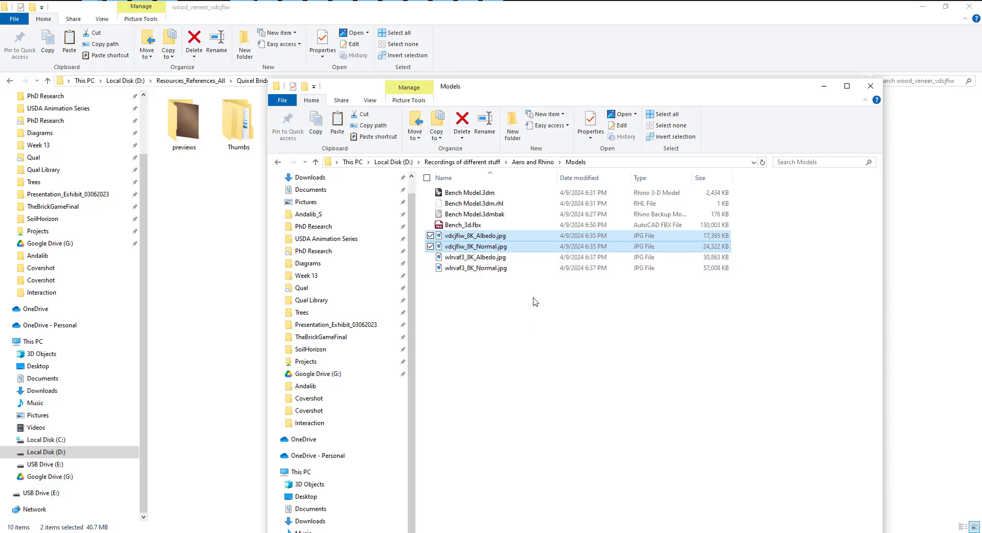
- Compress Bench_3d.fbx and the four texture JPGs into a ZIP archive named Models.zip with normal compression
left_click_drag(534, 302, 479, 232)
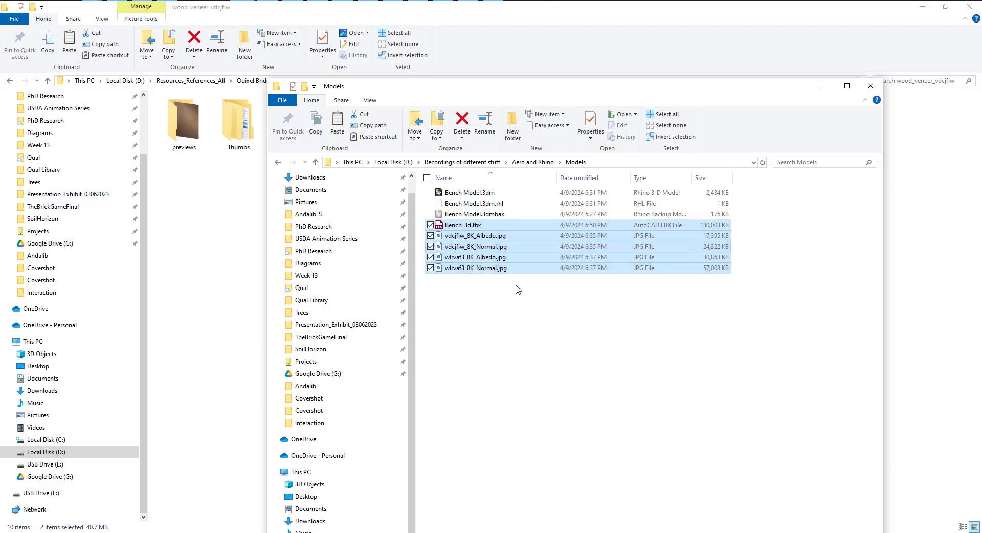
right_click(481, 227)
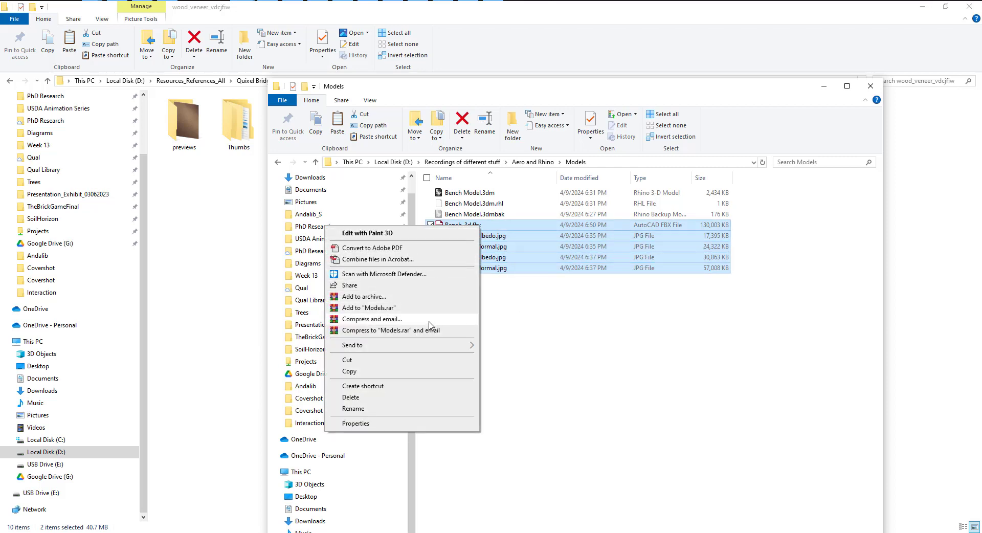
left_click(430, 296)
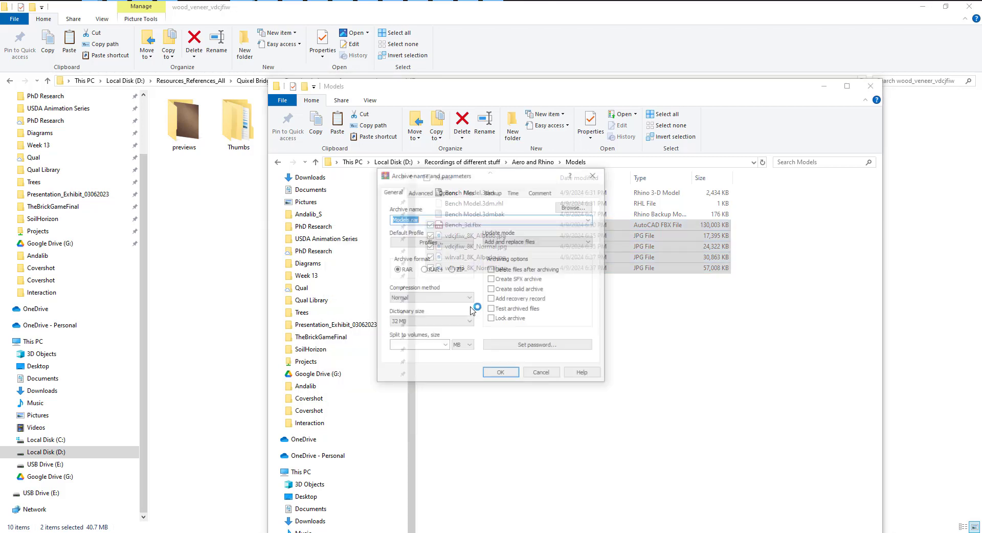
left_click(459, 269)
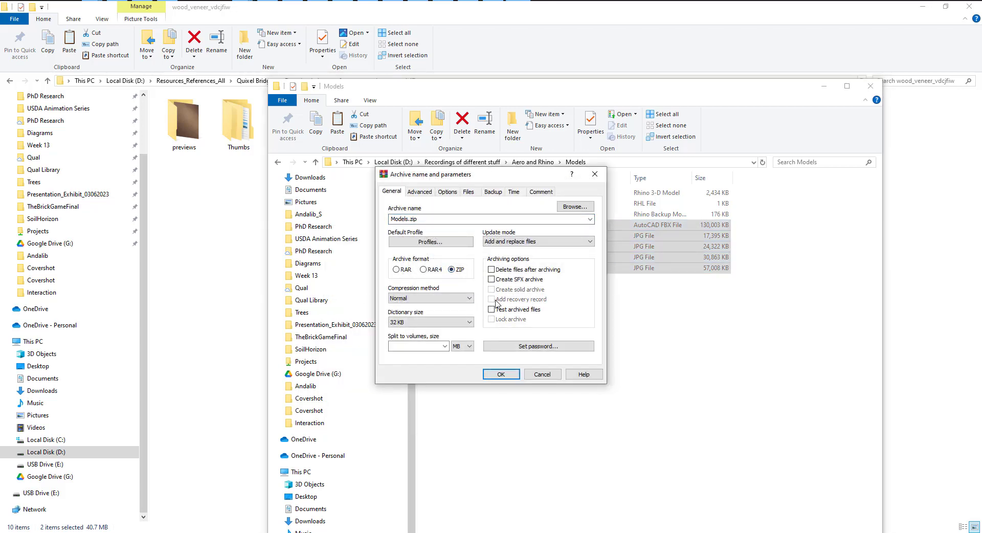
left_click(499, 376)
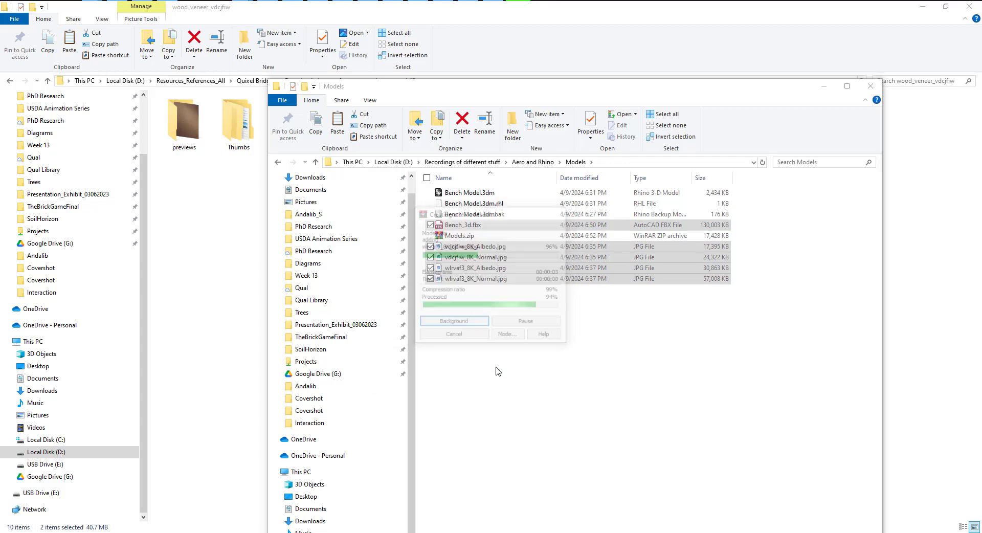
left_click(500, 354)
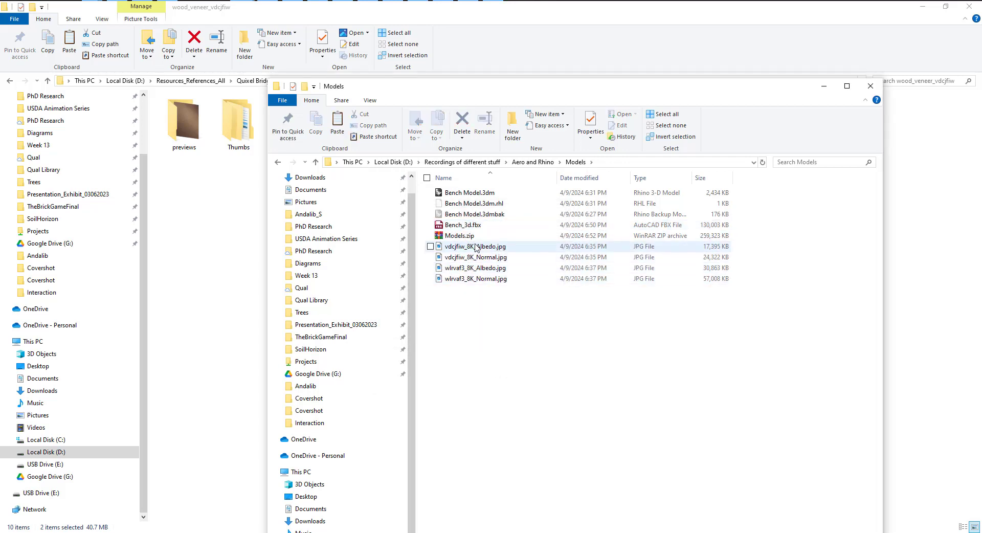
left_click(461, 235)
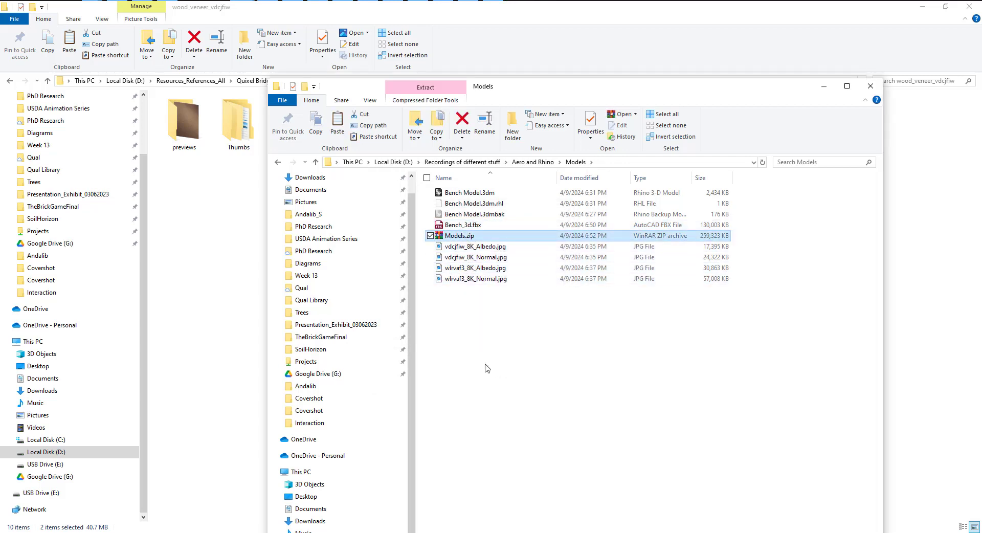
- Switch to Adobe Aero and create a new project named Peel-up Bench
key("super")
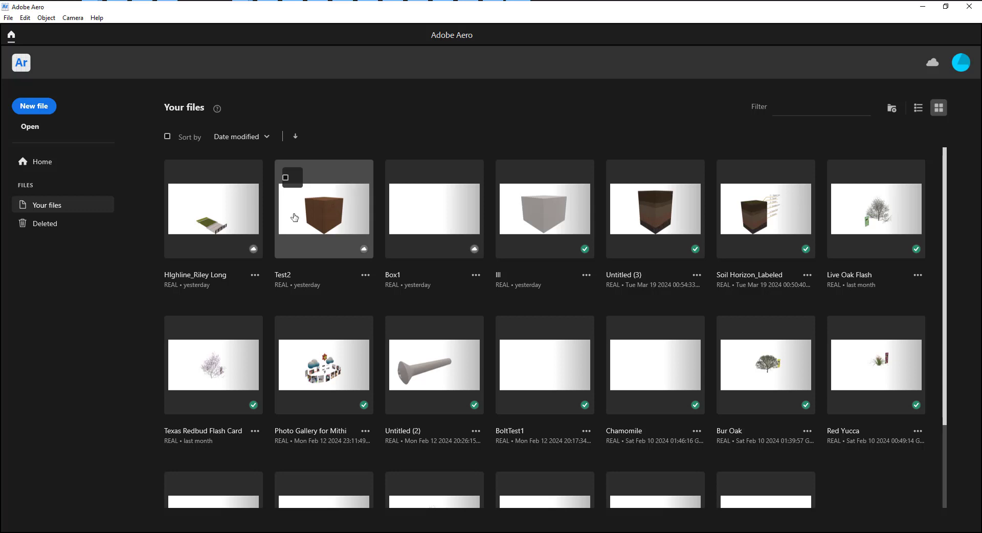
left_click(43, 108)
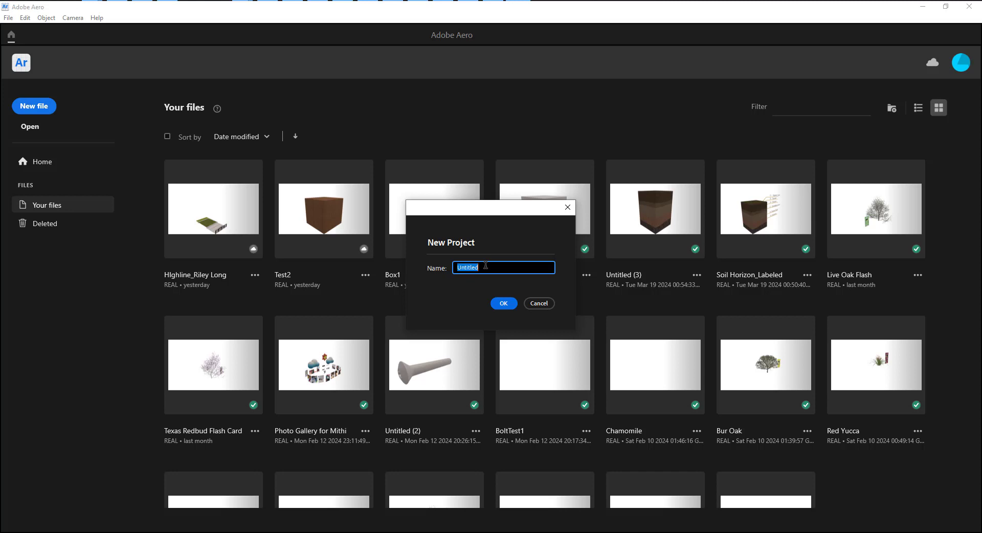
type("Pe")
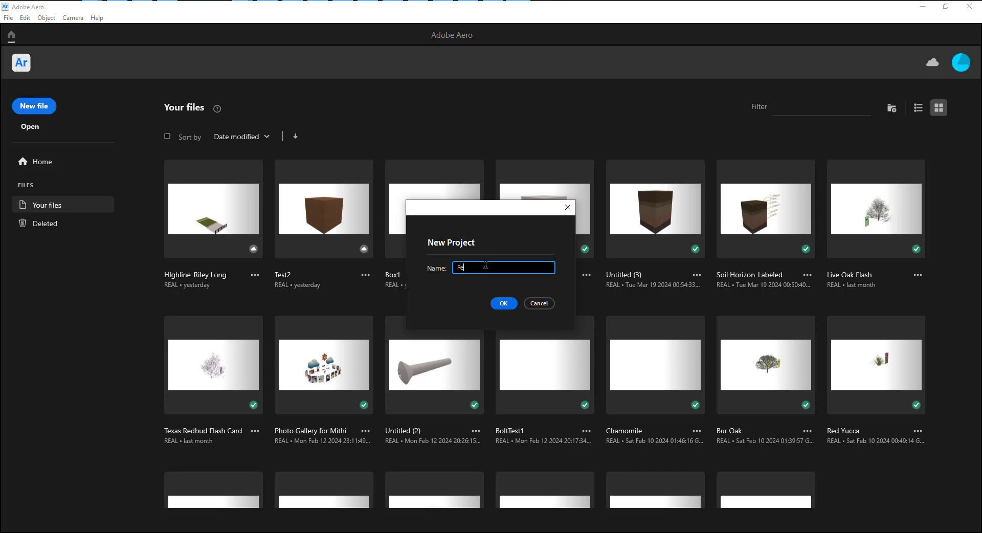
type("el")
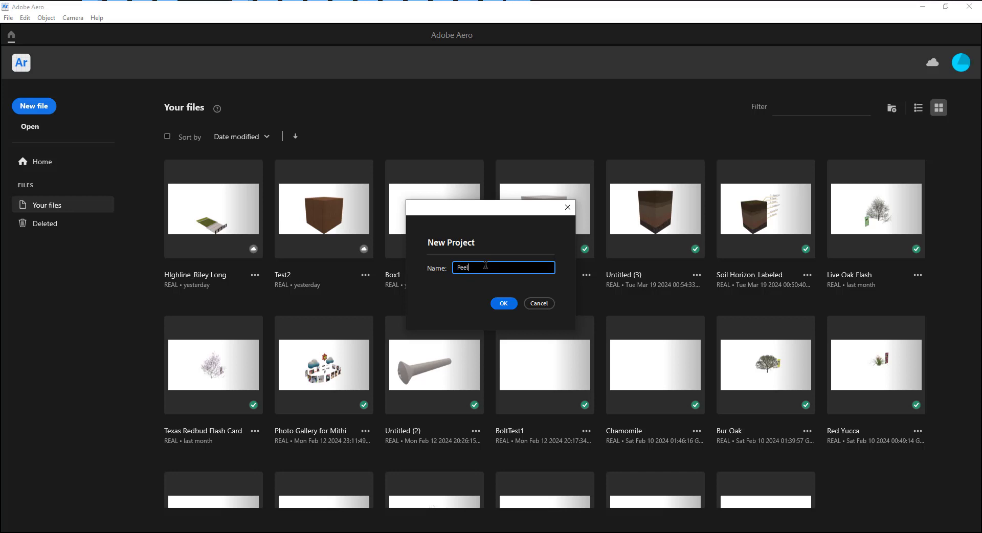
type("-up Bench")
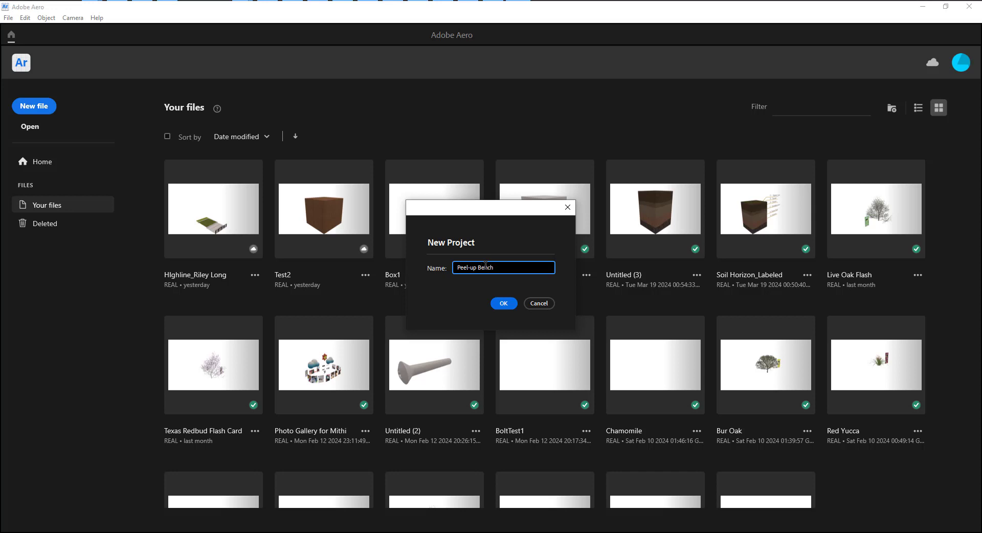
left_click(504, 303)
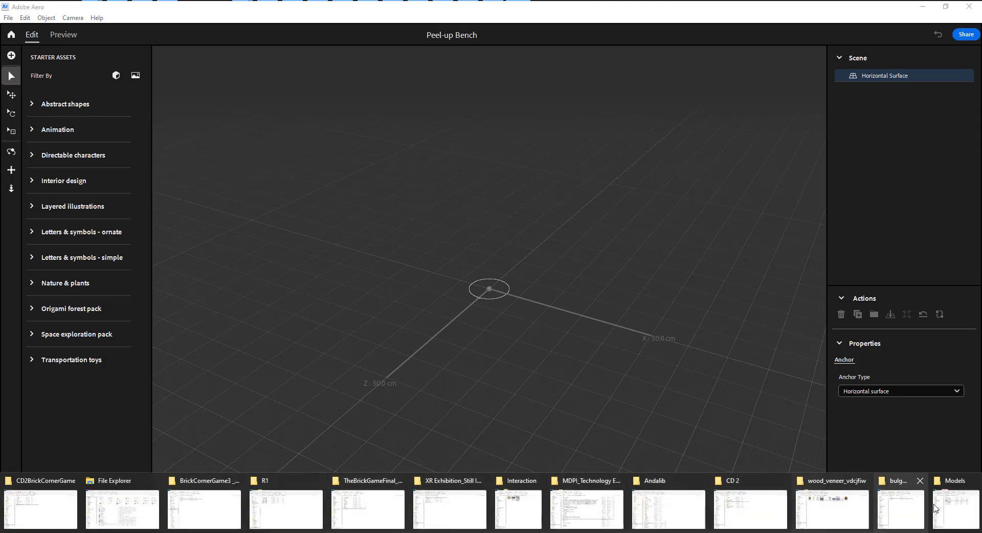
- Import Models.zip into the Aero scene from D:\Recordings of different stuff\Aero and Rhino\Models, reusing the folder path copied from File Explorer
mouse_move(917, 510)
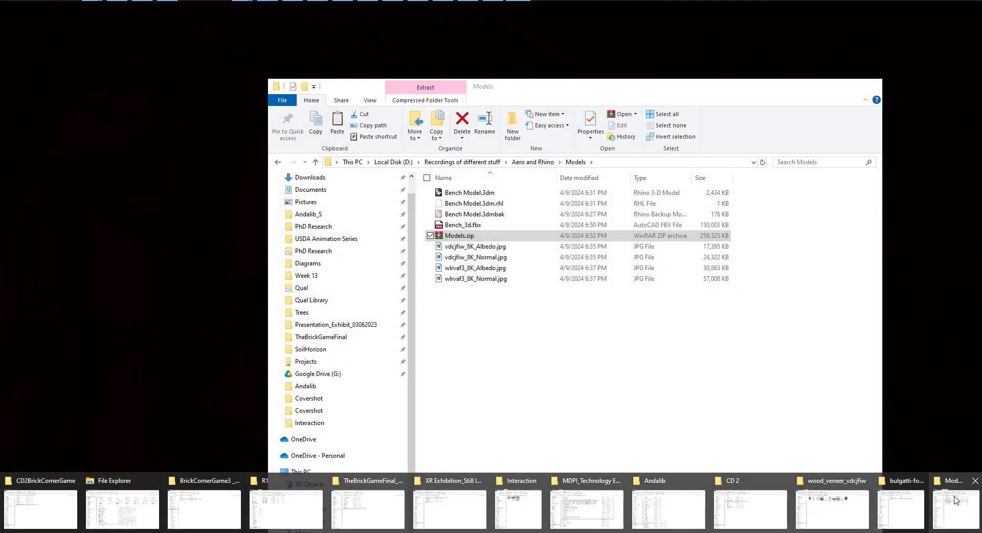
left_click(956, 510)
left_click(623, 162)
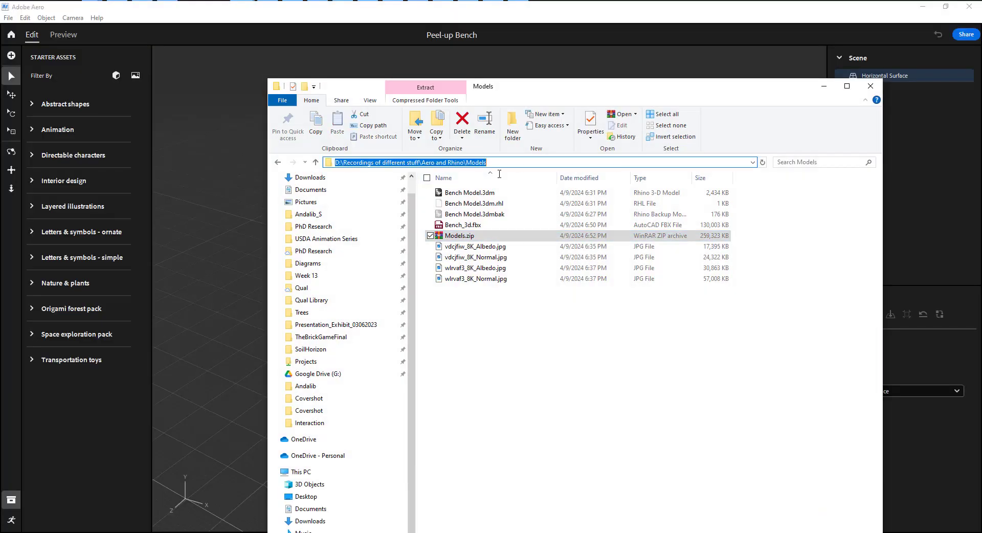
left_click(197, 171)
left_click(14, 56)
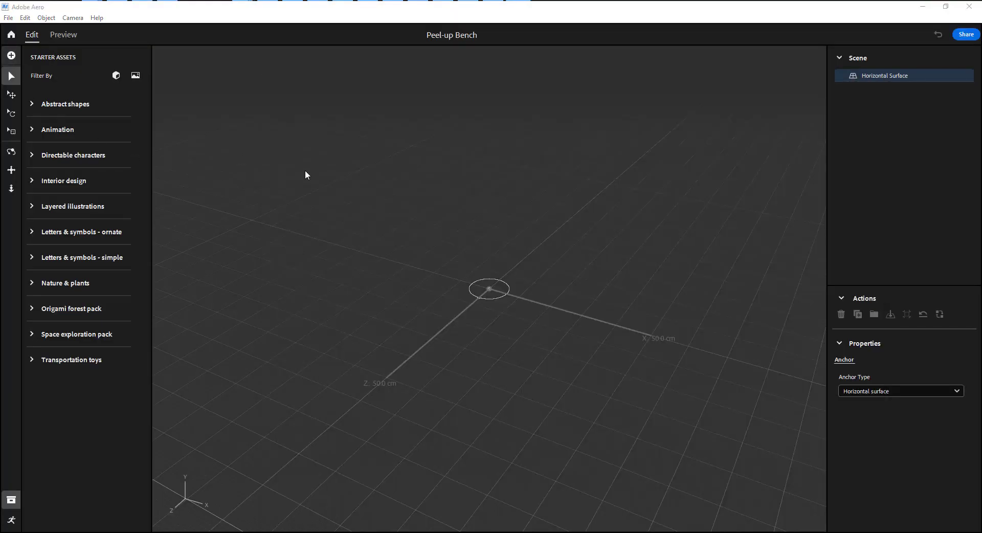
left_click(183, 47)
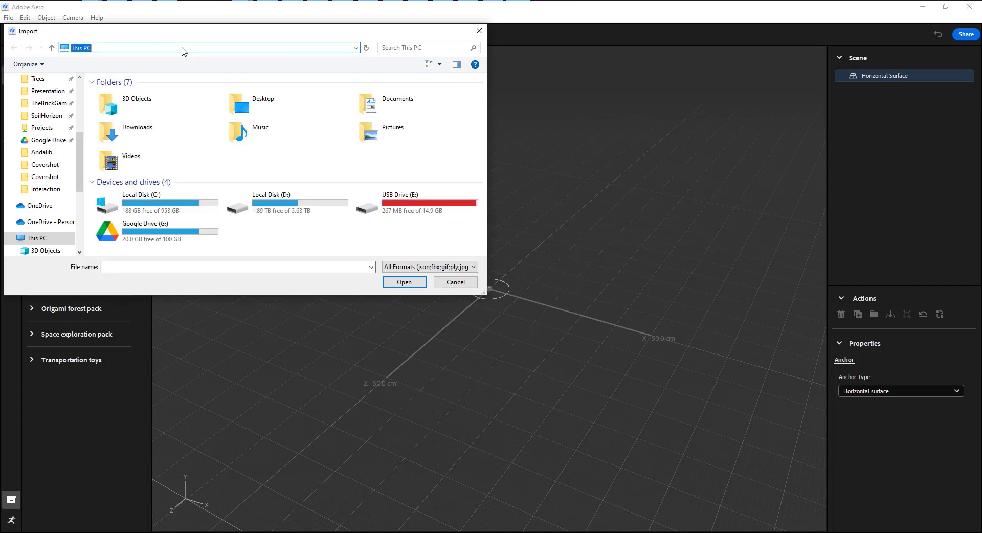
key("ctrl+v")
key("ctrl+a")
key("Return")
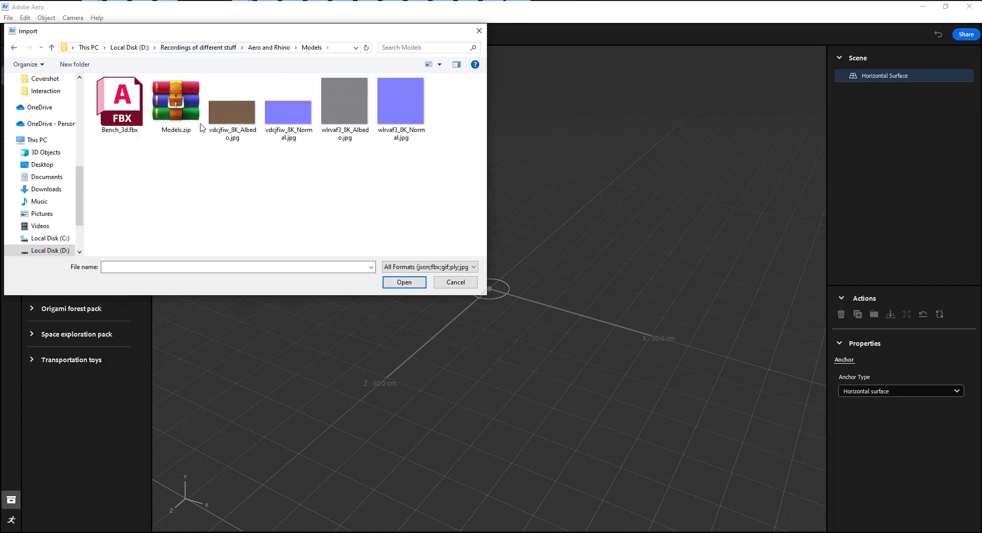
double_click(191, 115)
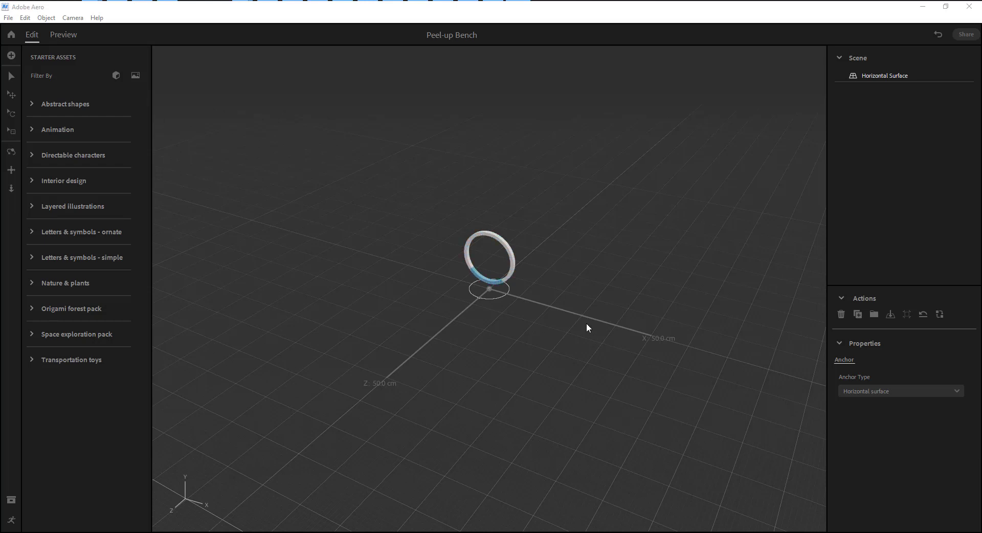
- Examine the imported bench model and its textures in the scene from several angles and distances
mouse_move(93, 532)
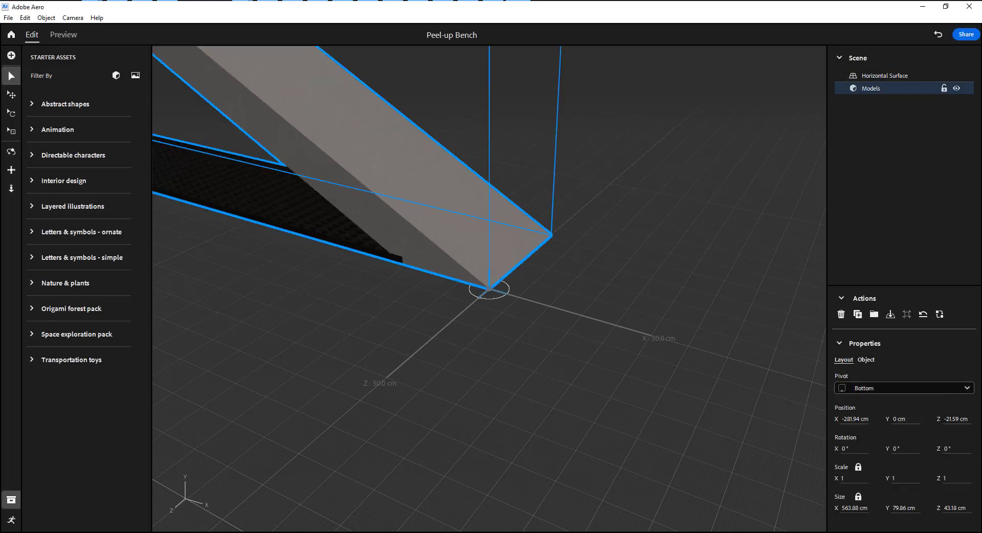
right_click_drag(418, 283, 370, 237)
scroll(378, 247, "up", 1)
scroll(378, 247, "down", 2)
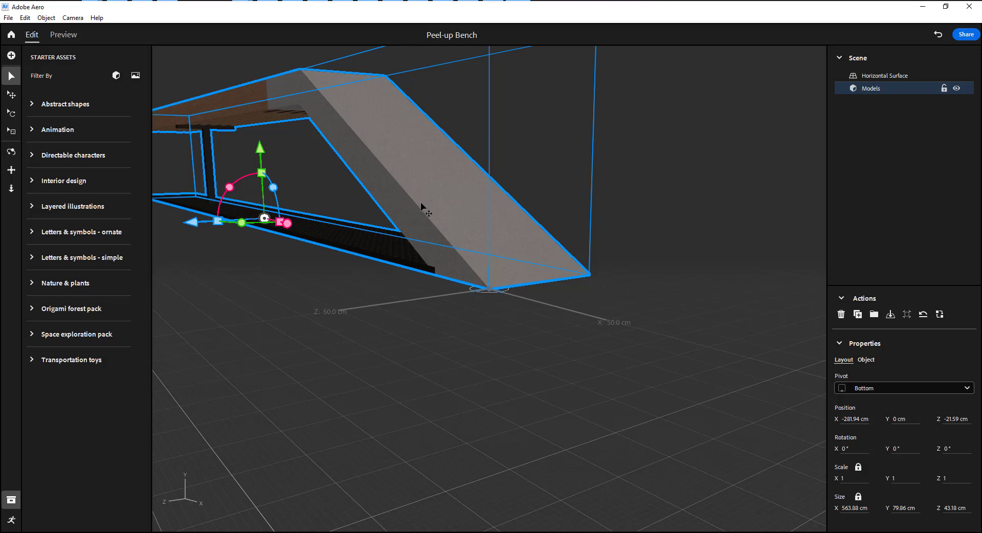
right_click_drag(420, 202, 432, 217)
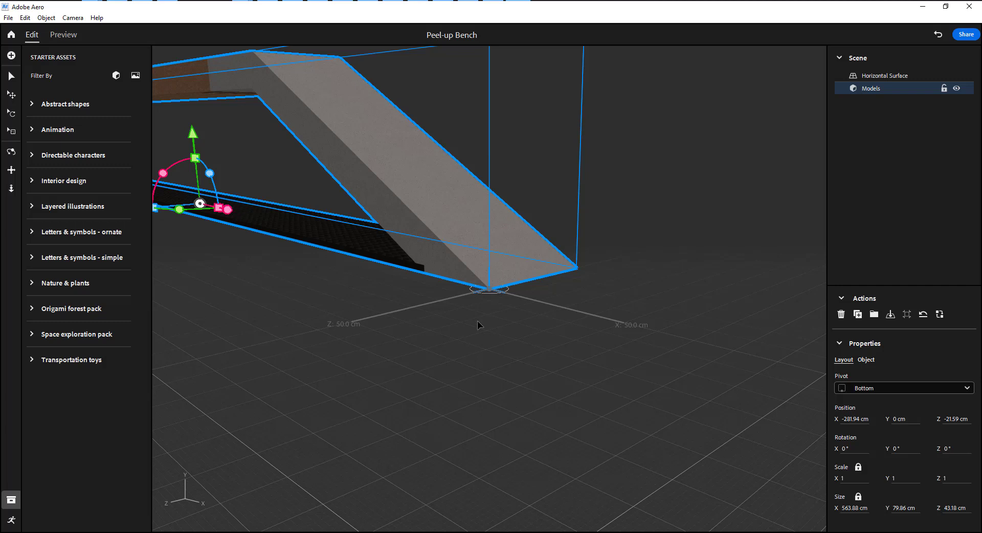
right_click_drag(479, 324, 450, 309)
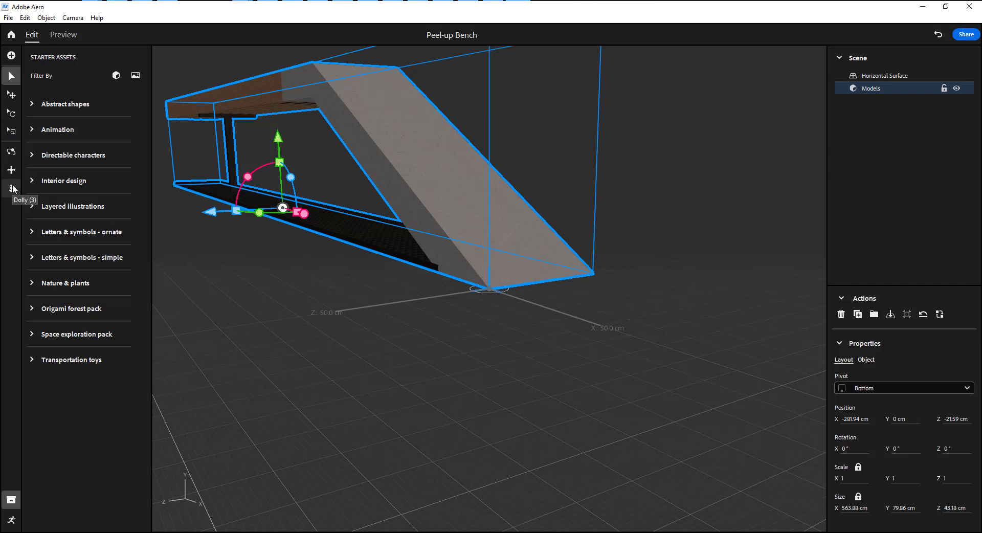
left_click(11, 159)
left_click_drag(270, 250, 298, 265)
right_click_drag(299, 265, 263, 251)
middle_click_drag(264, 251, 668, 358)
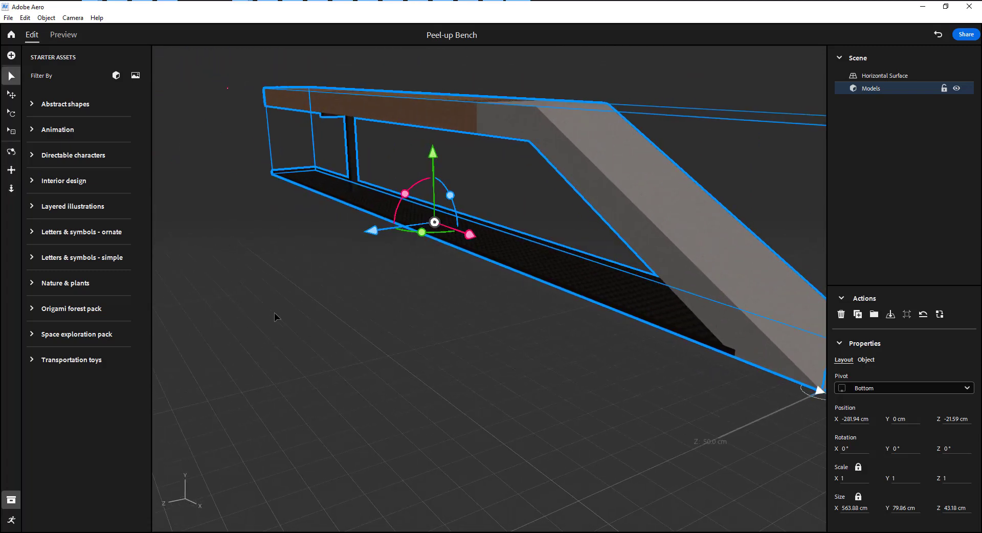
right_click_drag(276, 314, 449, 322)
scroll(680, 265, "up", 1)
scroll(302, 353, "down", 1)
middle_click_drag(302, 352, 666, 300)
scroll(527, 278, "down", 1)
left_click_drag(454, 209, 471, 496)
left_click_drag(458, 261, 412, 367)
right_click_drag(506, 353, 418, 349)
left_click_drag(423, 325, 456, 306)
mouse_move(403, 301)
right_mouse_down()
mouse_move(364, 300)
mouse_move(423, 305)
mouse_move(406, 313)
right_mouse_up()
left_click_drag(405, 298, 427, 242)
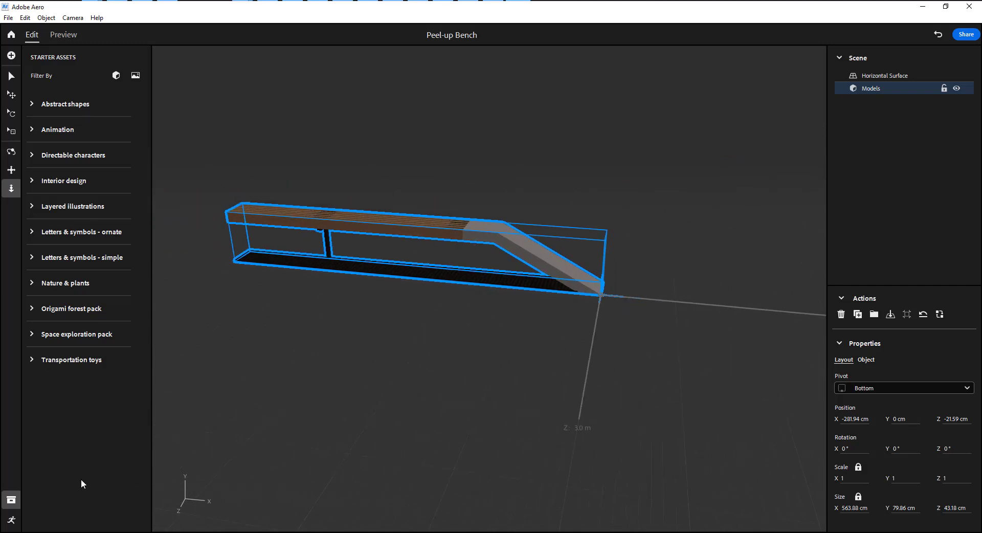
- Add a Tap trigger with a Spin action to the Models object and preview the spin
left_click(11, 521)
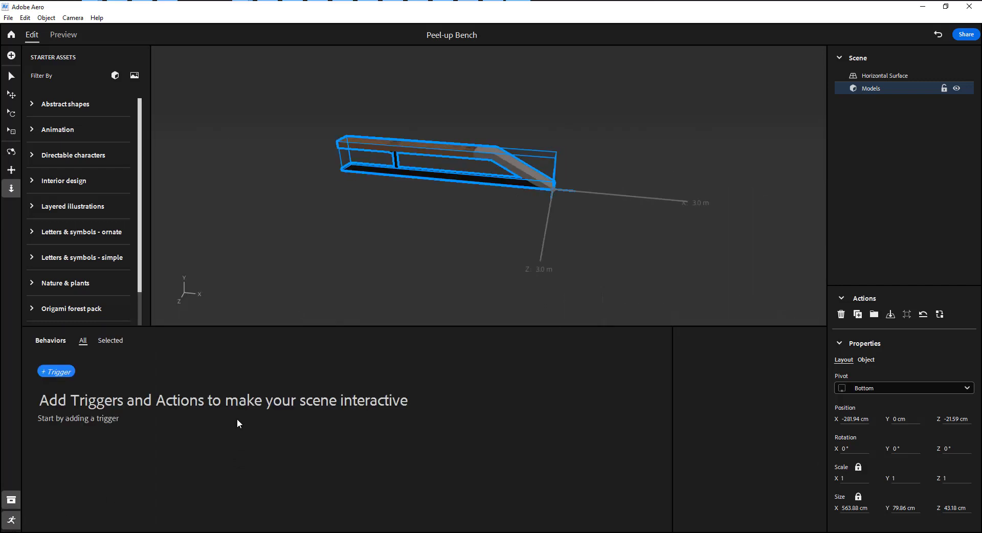
scroll(564, 136, "down", 3)
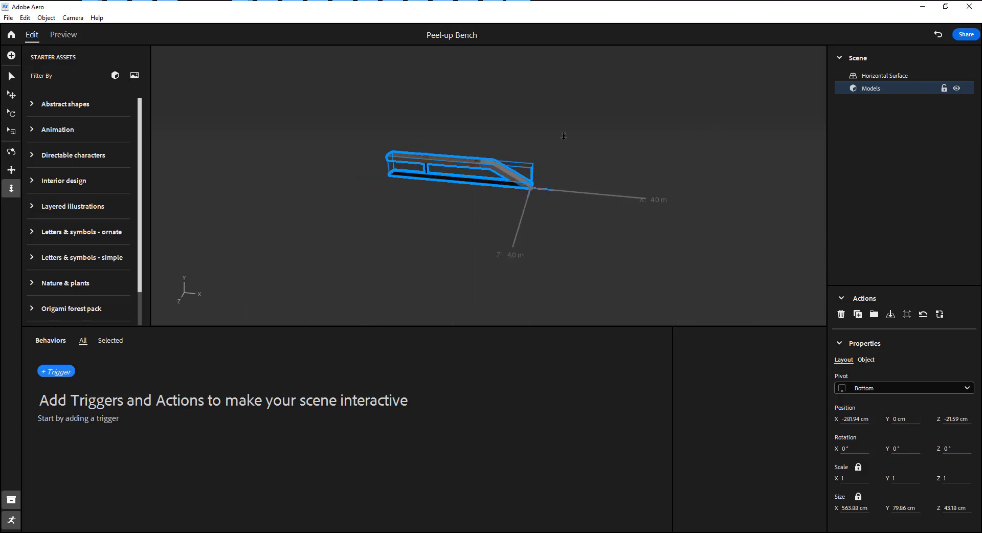
scroll(563, 136, "up", 3)
left_click(61, 374)
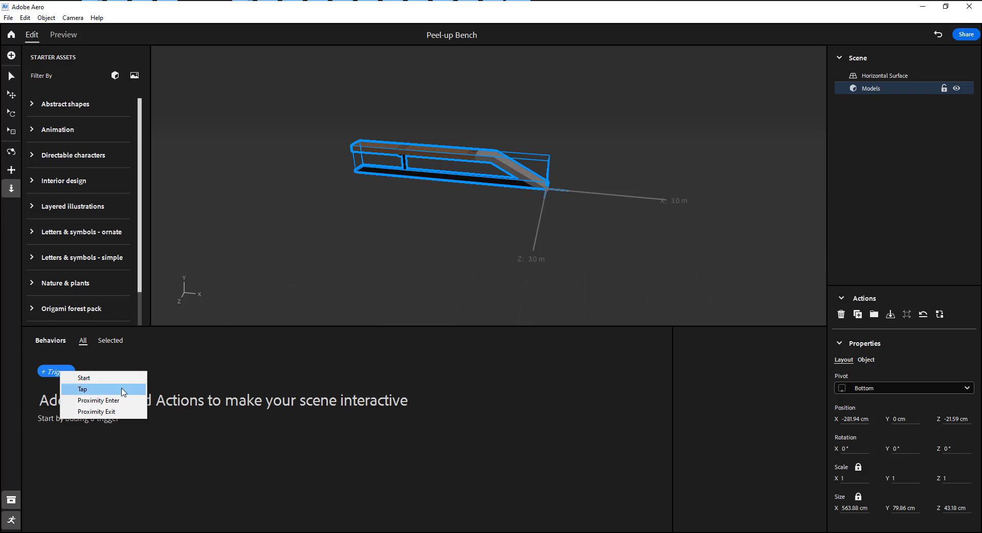
left_click(92, 389)
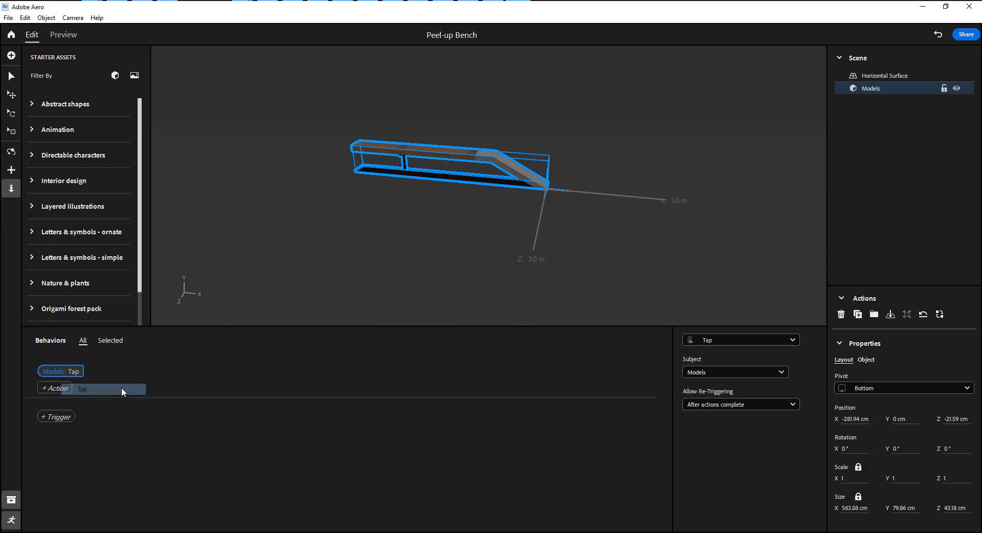
left_click(53, 388)
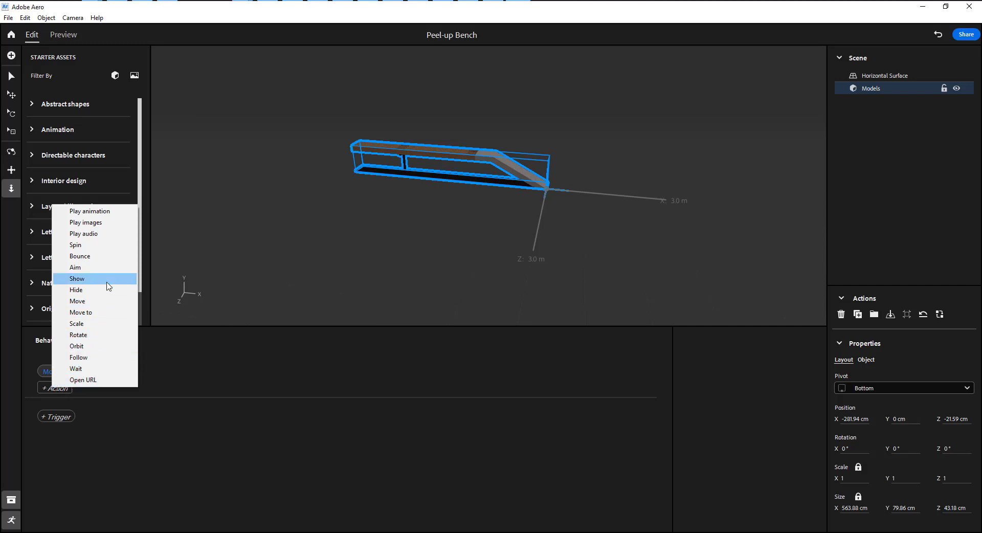
left_click(107, 245)
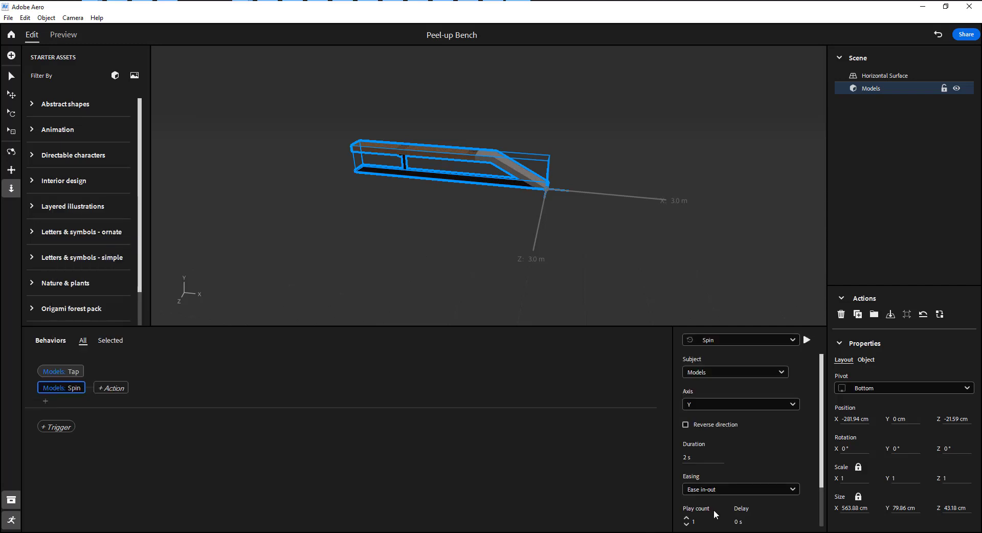
left_click(807, 340)
- Set the Spin action's duration to 5 s, its easing to Linear and its repetition to Infinite
left_click(702, 457)
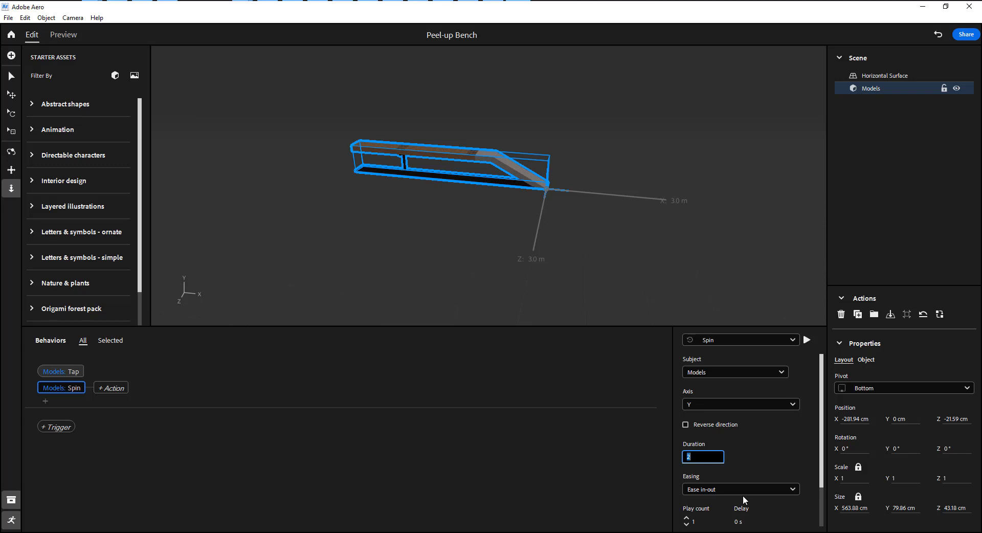
type("5")
key("Return")
scroll(743, 496, "down", 1)
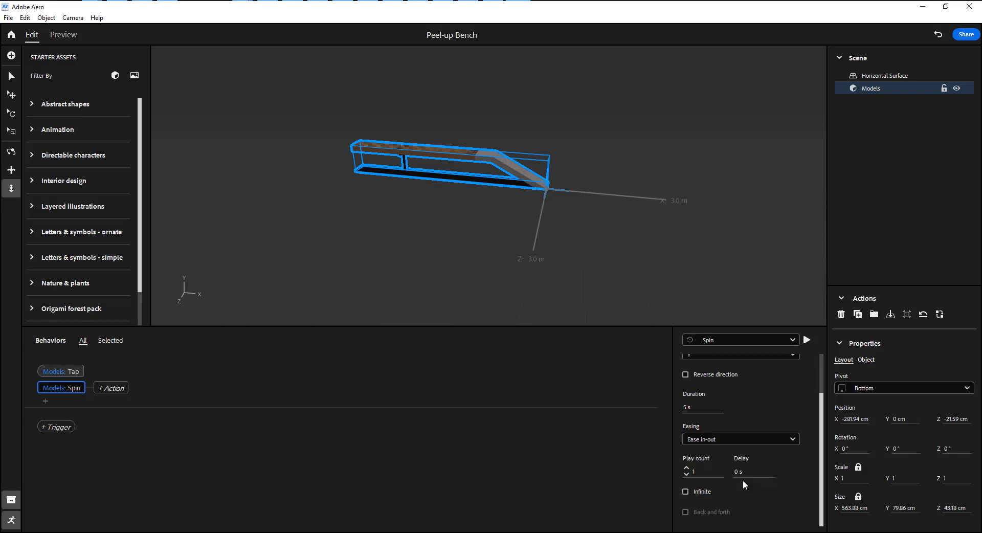
left_click(710, 441)
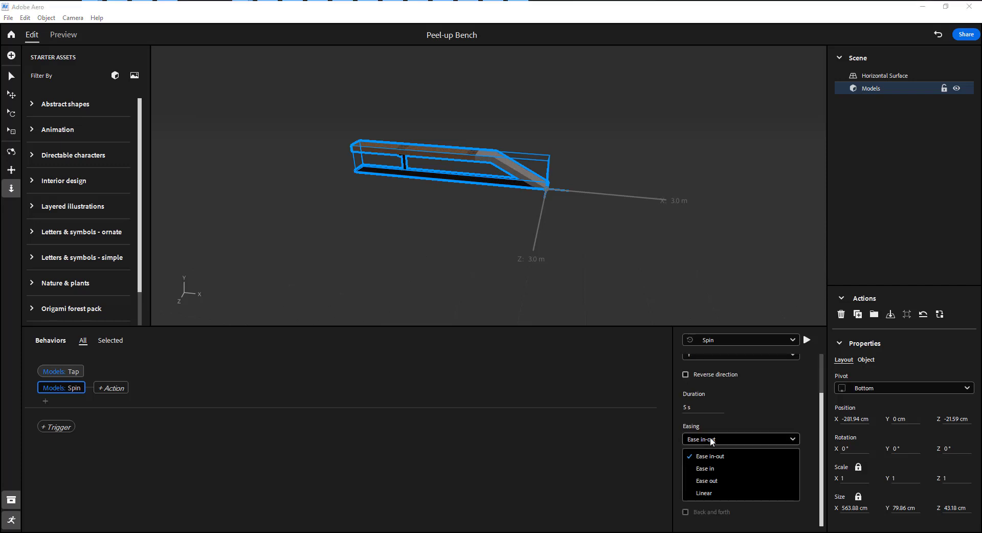
left_click(719, 492)
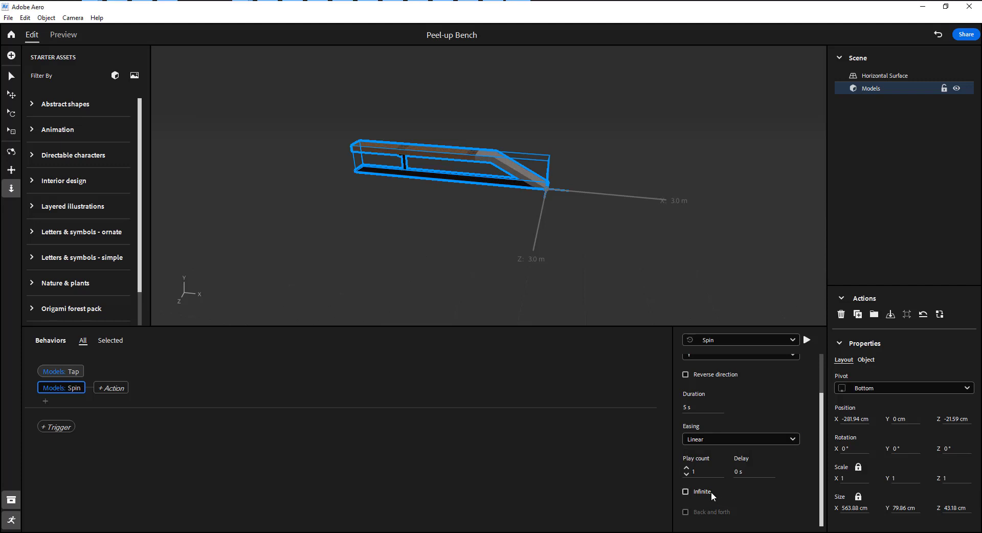
left_click(686, 492)
- Create a shareable AR link for the Peel-up Bench project
left_click_drag(549, 226, 555, 214, "alt")
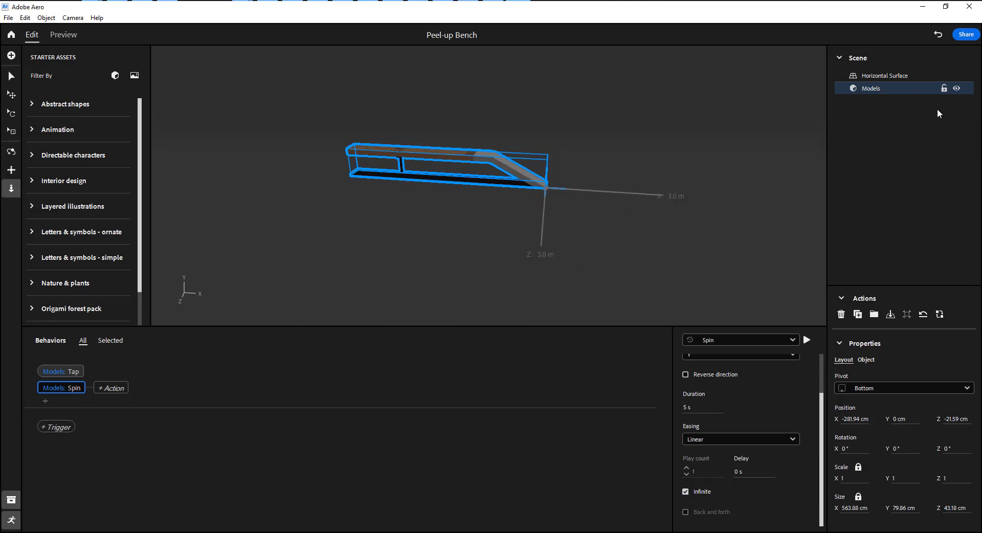
left_click(966, 36)
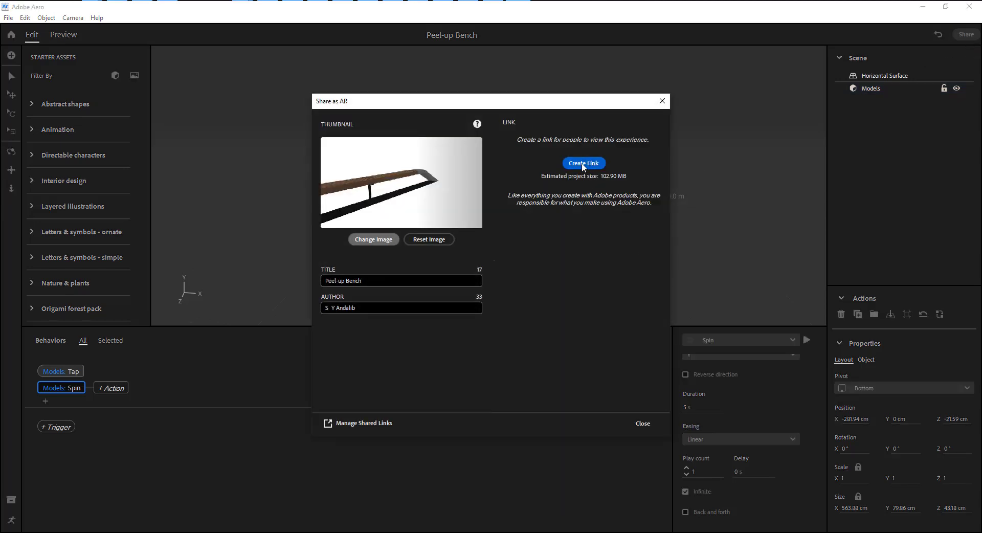
left_click(583, 163)
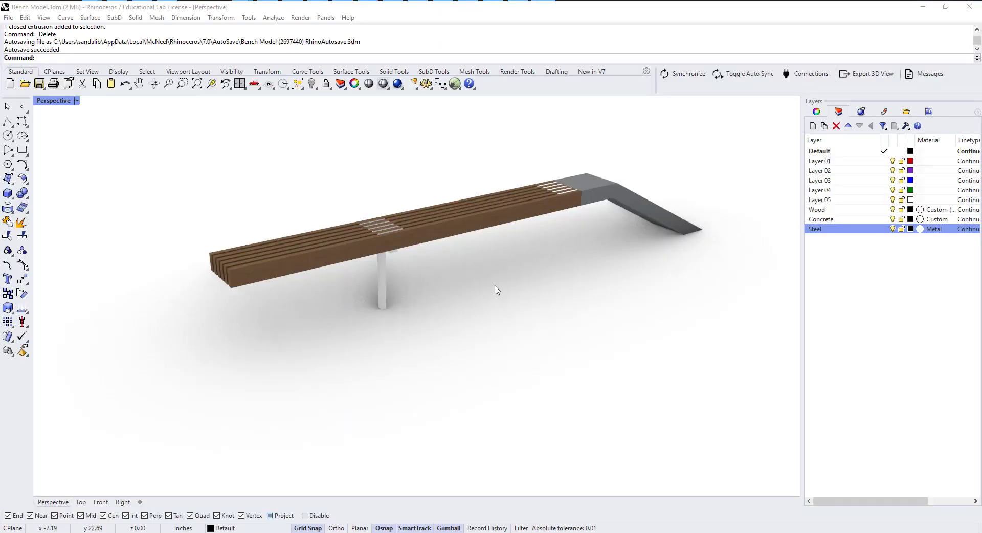
- Switch to Rhino and scale the whole bench uniformly by a factor of 1/8
right_click_drag(495, 287, 515, 331)
scroll(476, 332, "down", 3)
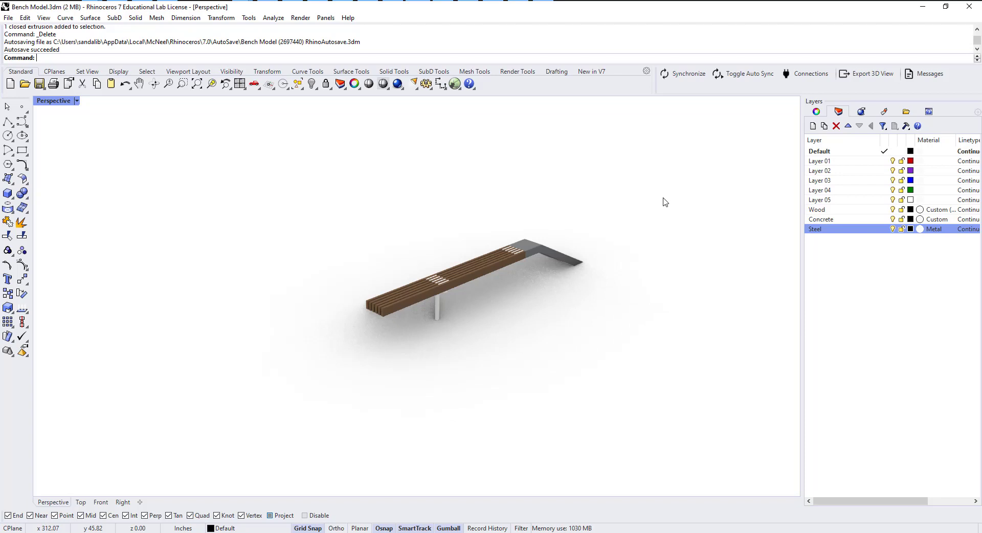
left_click_drag(664, 197, 282, 429)
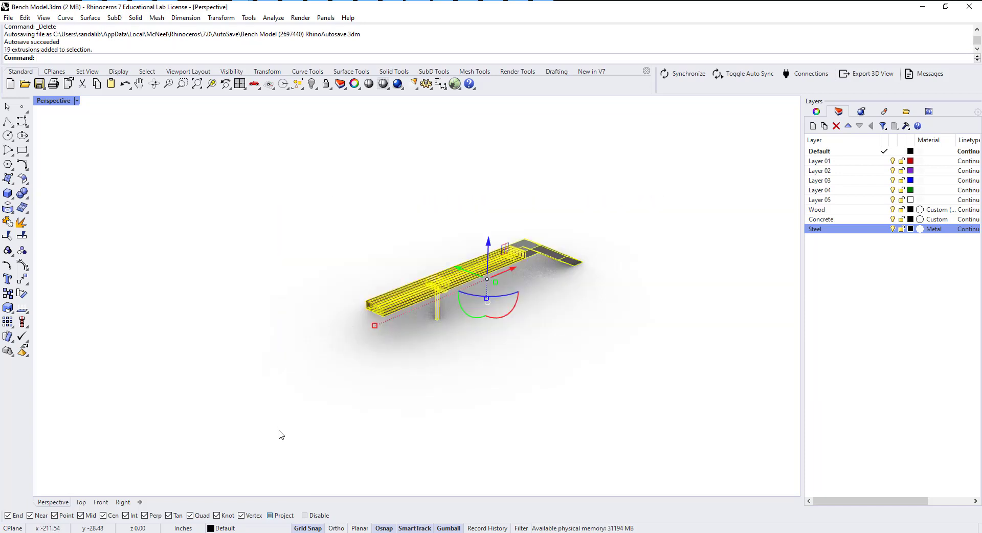
scroll(486, 307, "up", 8)
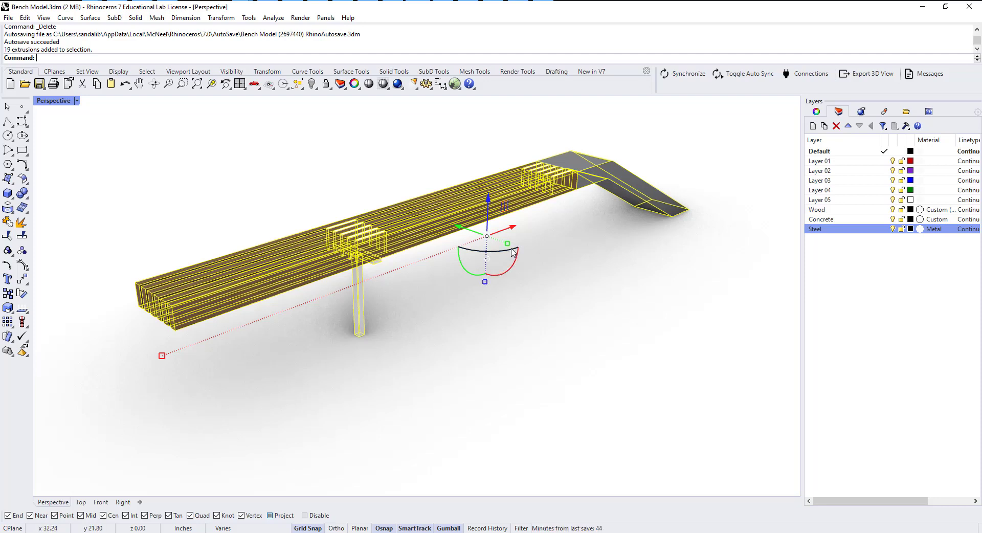
left_click(484, 282)
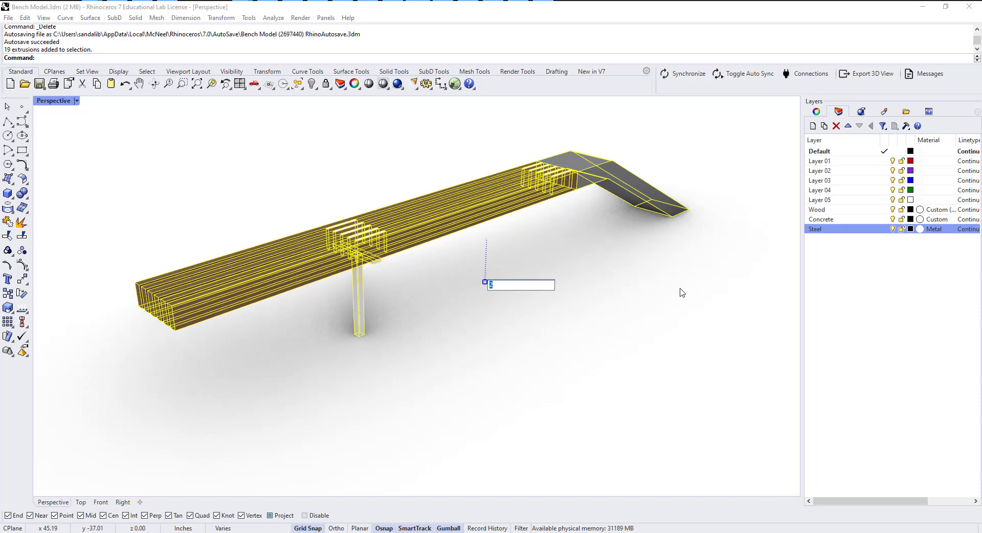
type("1")
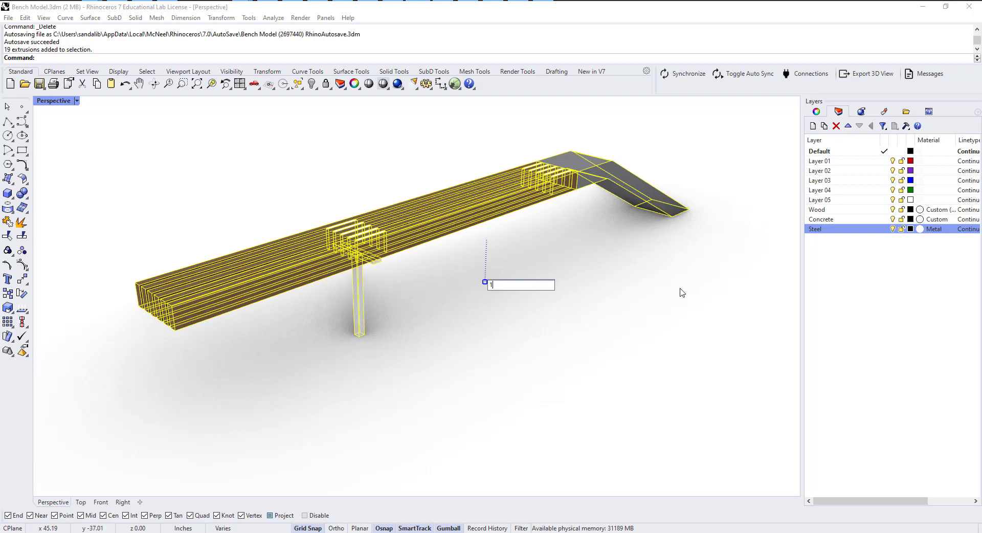
type("/8")
key("Return")
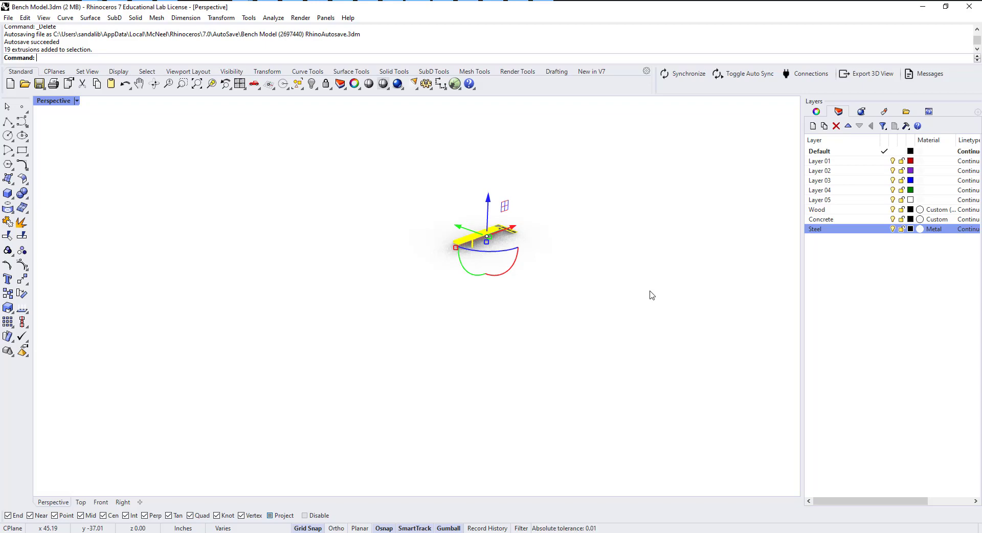
scroll(490, 302, "up", 5)
scroll(490, 301, "up", 5)
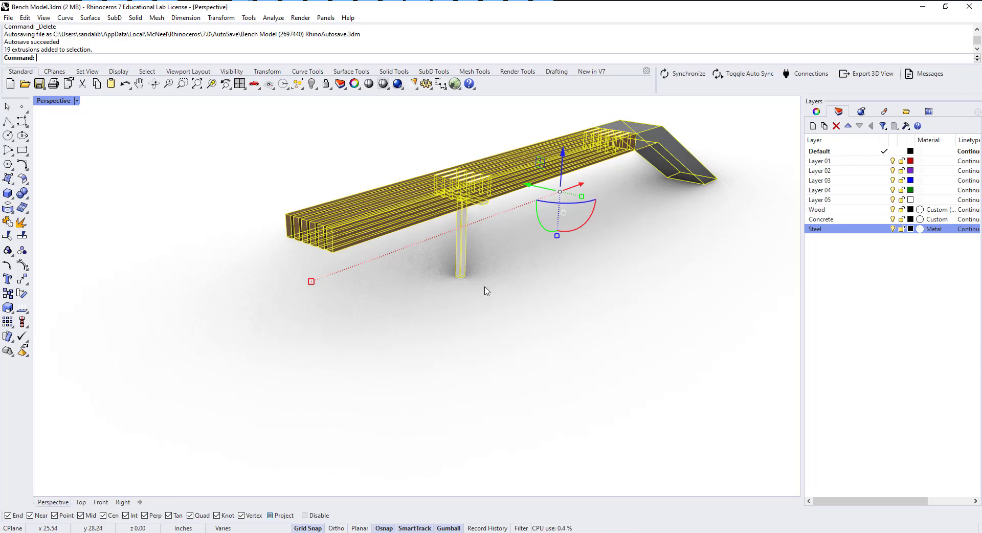
- Turn off Project snapping and draw a line from the base of the steel leg to the foot of the concrete support
key("Escape")
type("L")
key("Return")
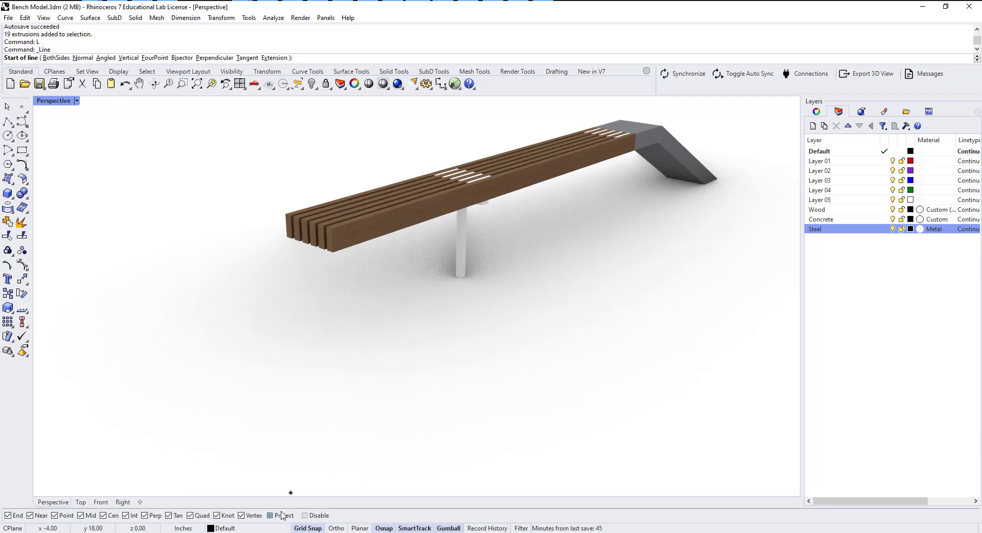
left_click(465, 275)
left_click(687, 181)
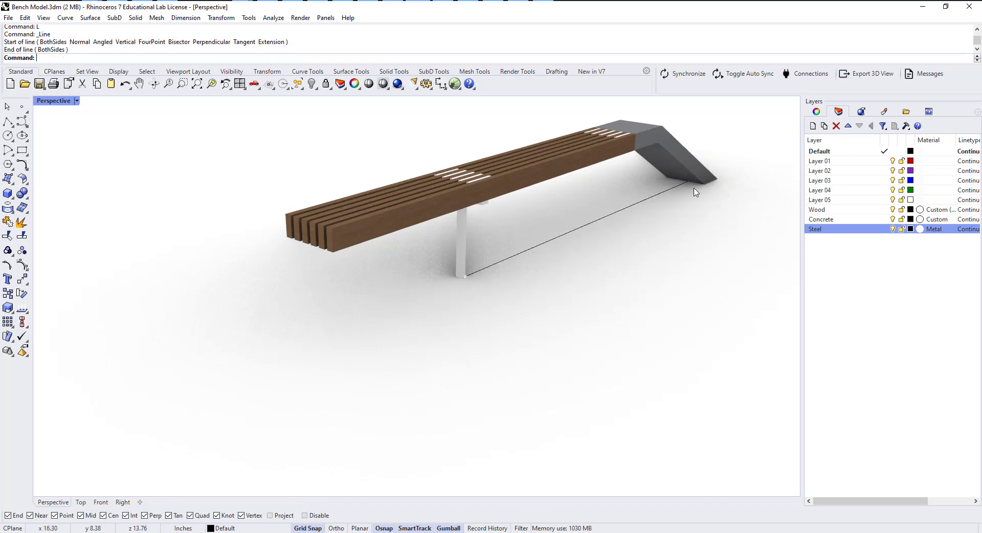
- Move the connecting line from its end at the steel leg's bottom corner to the middle of the leg's bottom edge
right_click_drag(696, 191, 646, 232)
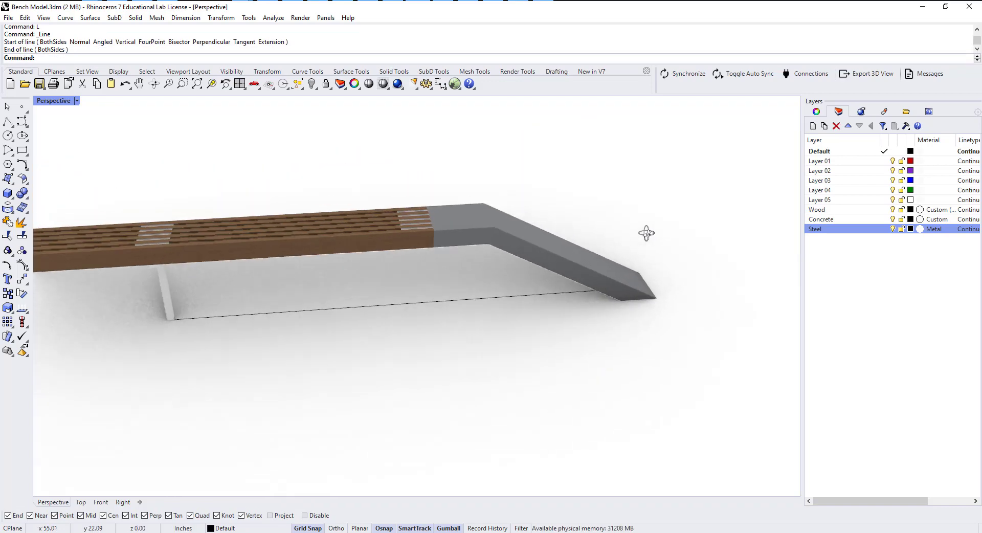
scroll(230, 329, "up", 12)
scroll(299, 289, "down", 8)
left_click_drag(302, 261, 264, 309)
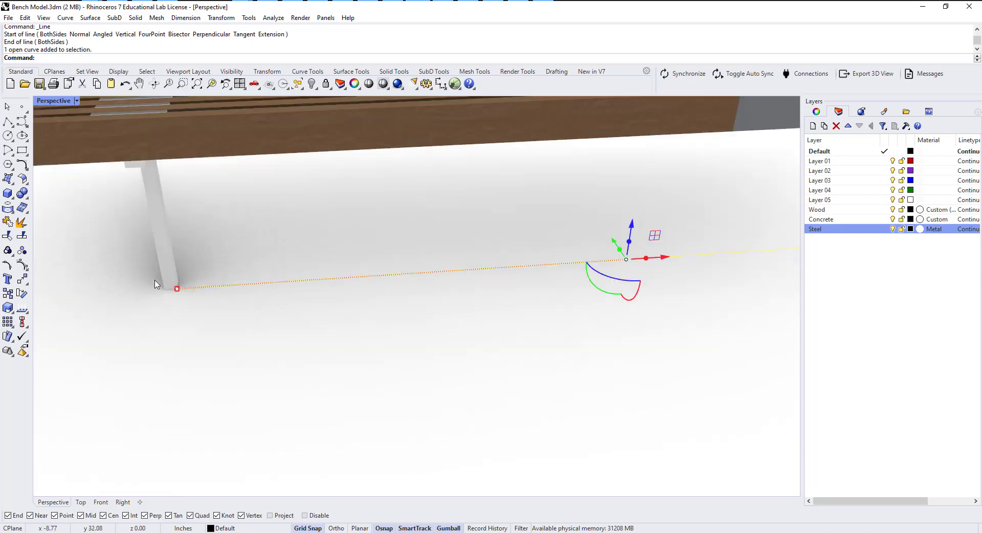
scroll(266, 312, "up", 5)
type("m")
key("Return")
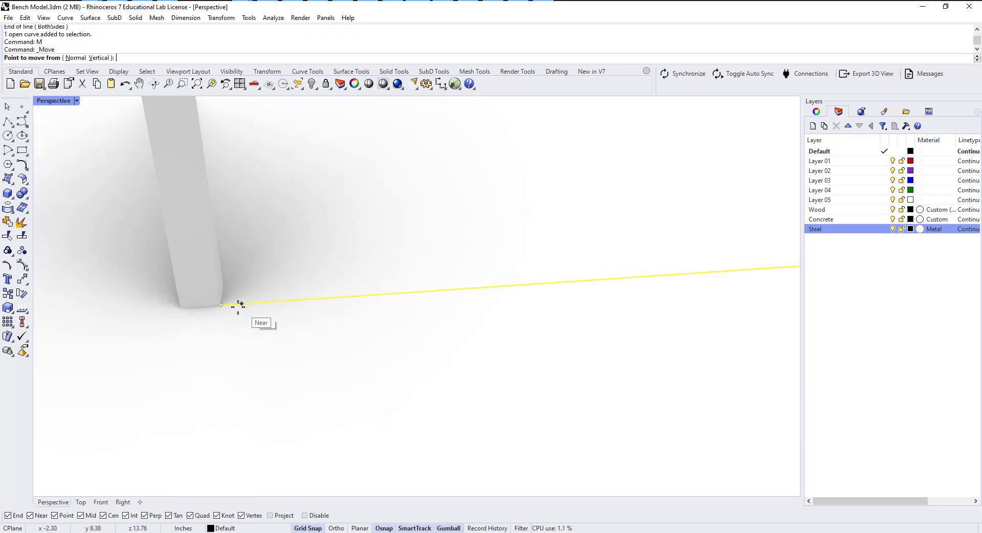
left_click(221, 305)
left_click(222, 295)
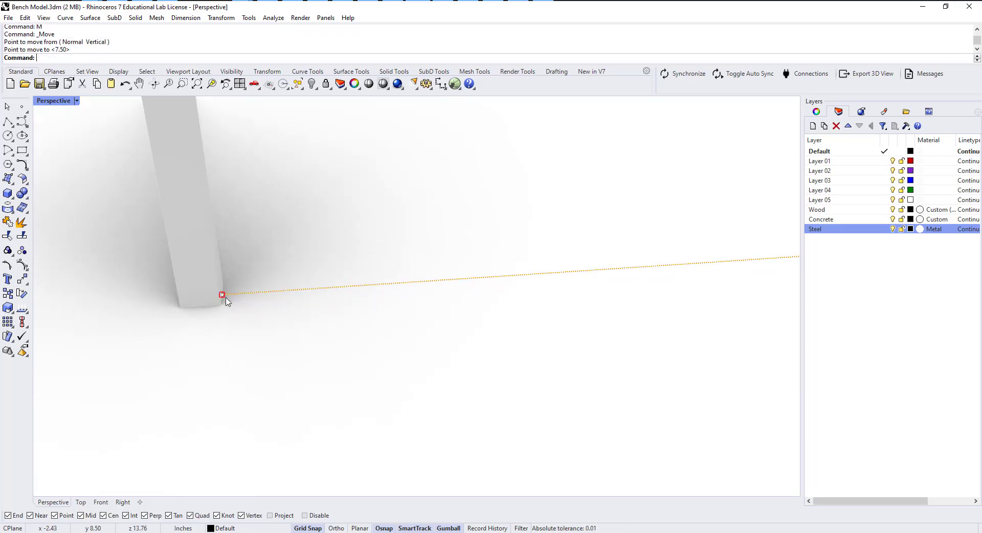
scroll(225, 294, "down", 5)
key("Escape")
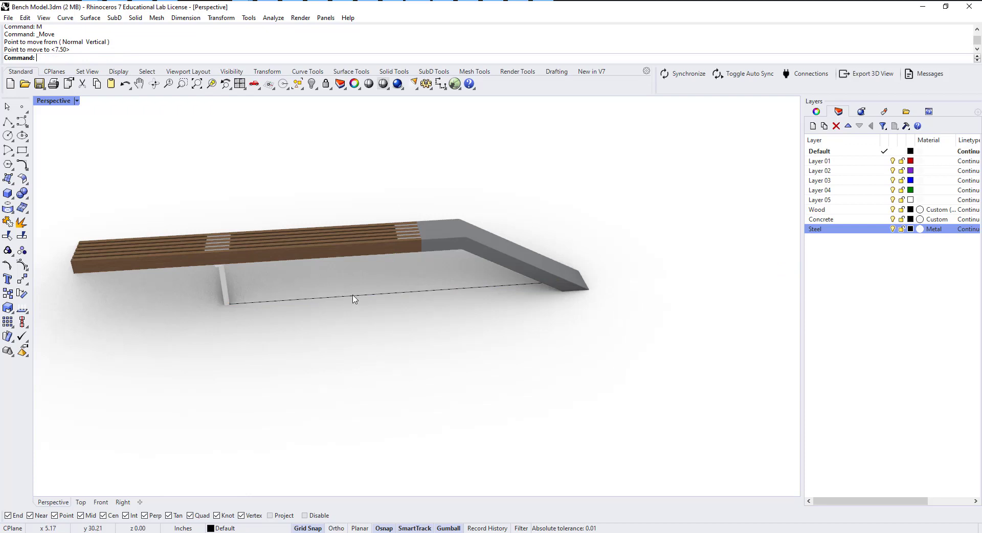
type("l")
key("Return")
left_click(349, 296)
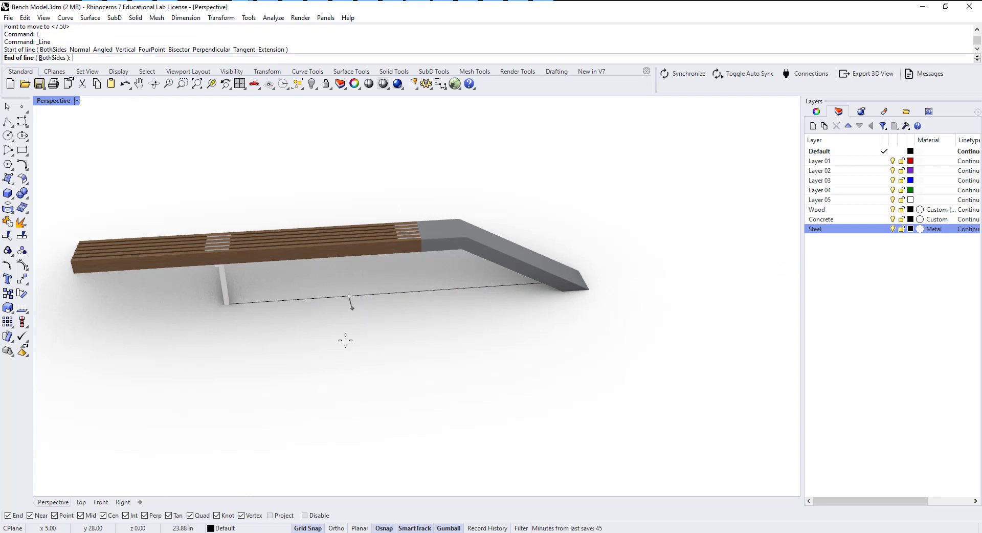
key("Escape")
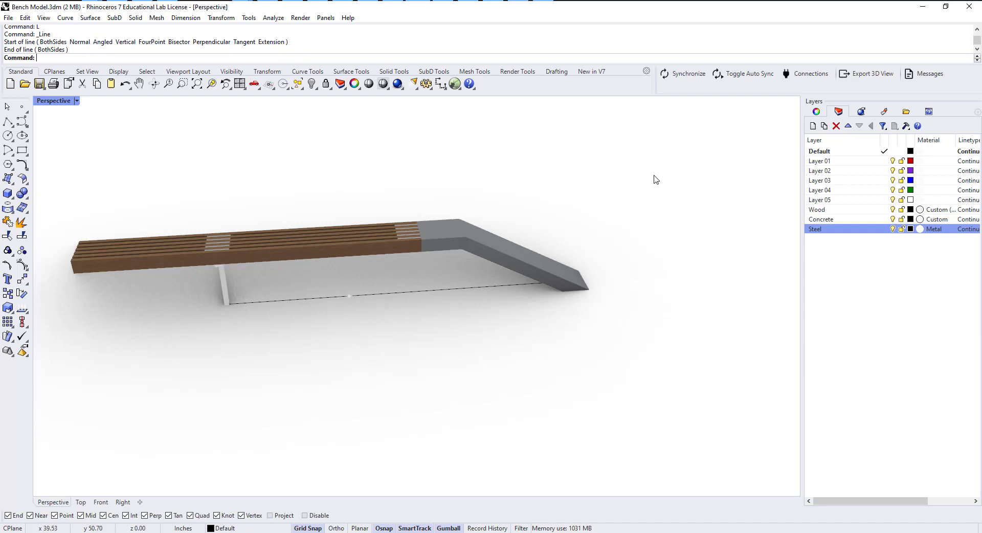
- Select the whole bench with its guide lines and start Export with Origin, using the connecting line's midpoint as the base point
scroll(660, 169, "down", 3)
left_click_drag(672, 144, 189, 360)
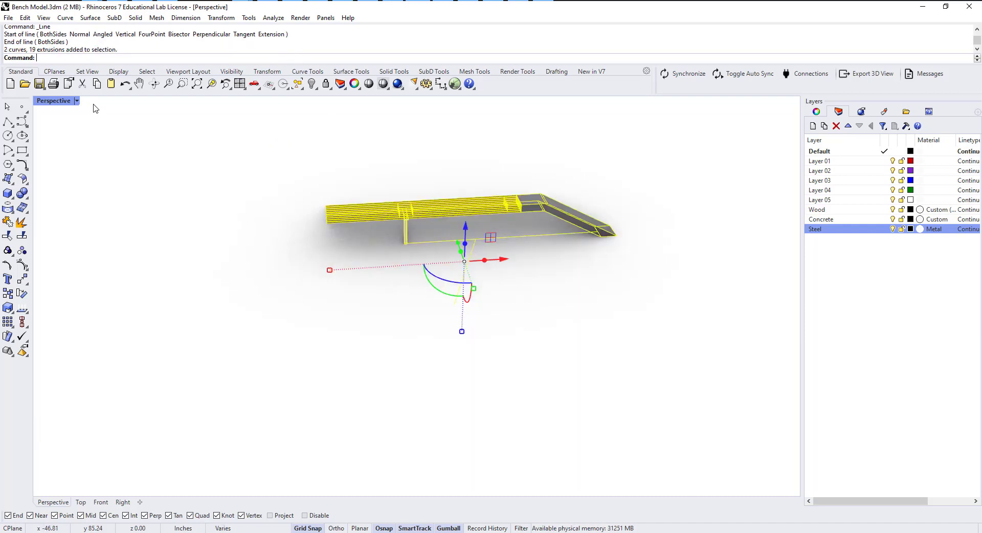
left_click(10, 18)
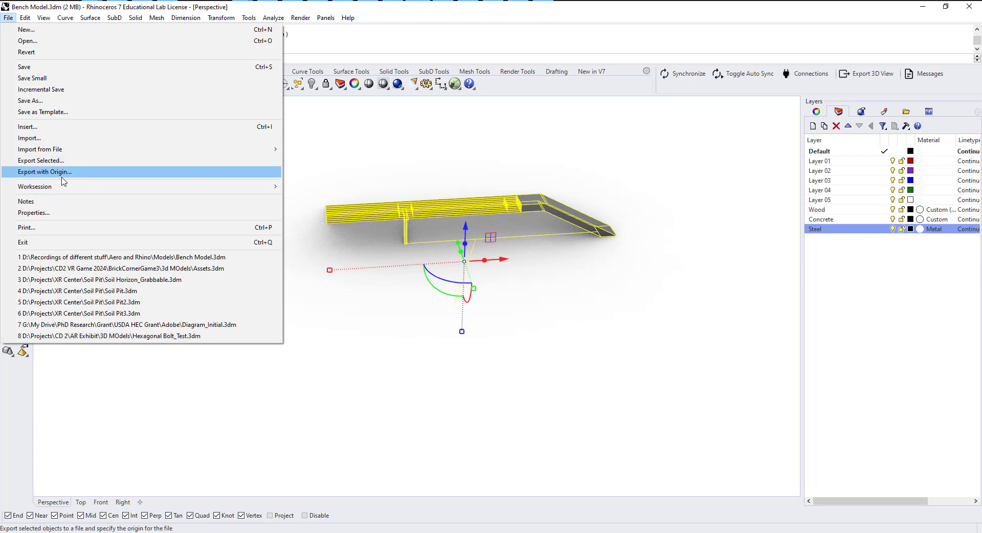
left_click(61, 174)
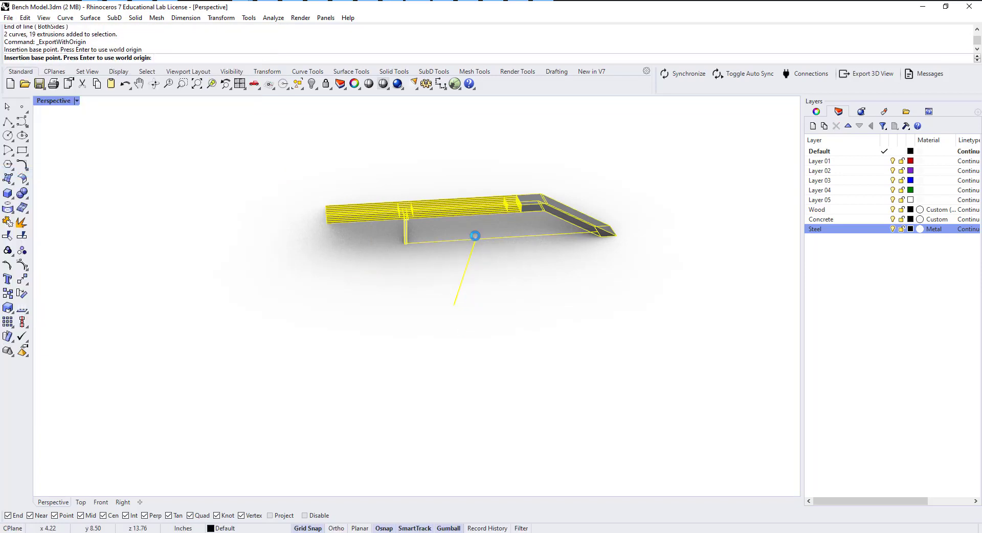
key("Return")
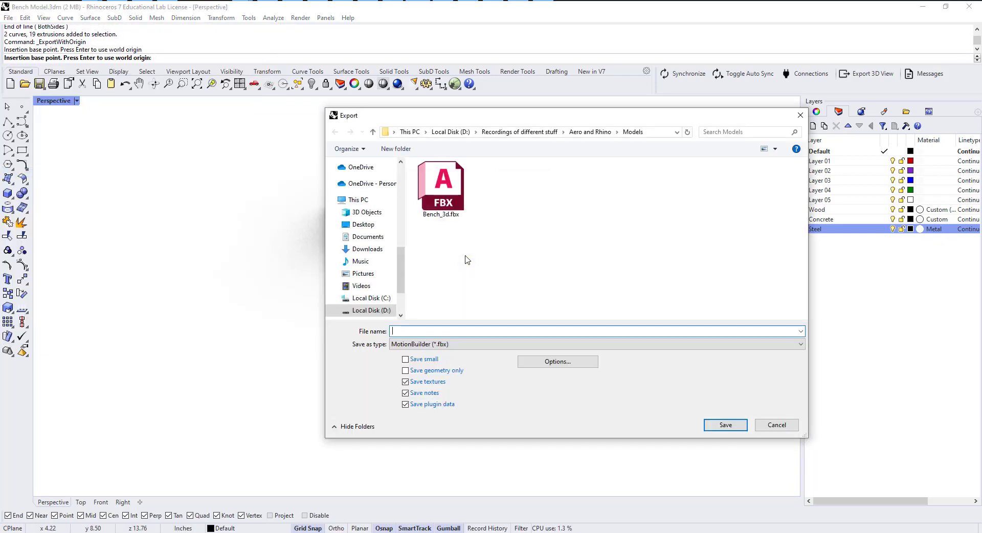
- Export the selection as Bench_3d_Tabletop.fbx in the Models folder with the offered FBX and mesh options
left_click(454, 217)
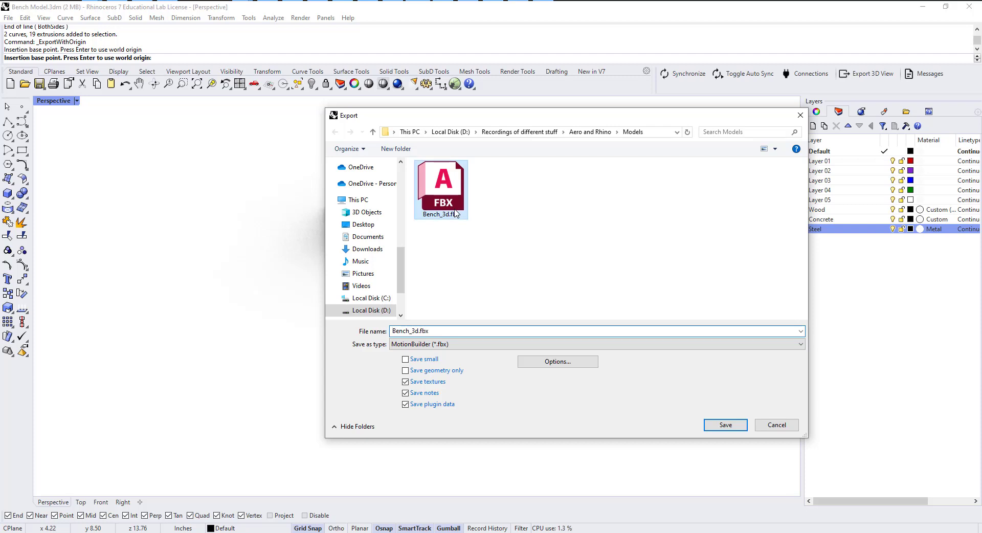
double_click(420, 332)
left_click(419, 332)
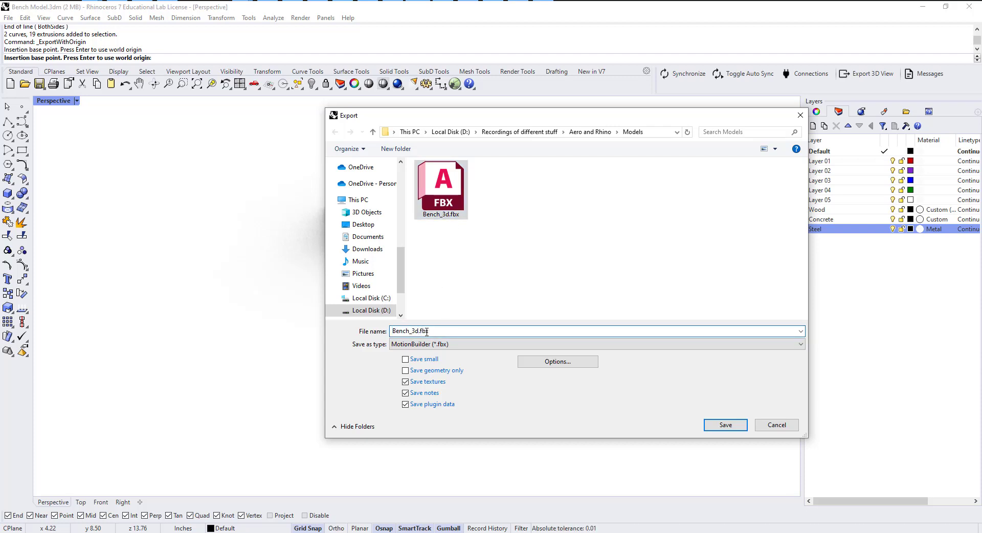
type("_Table")
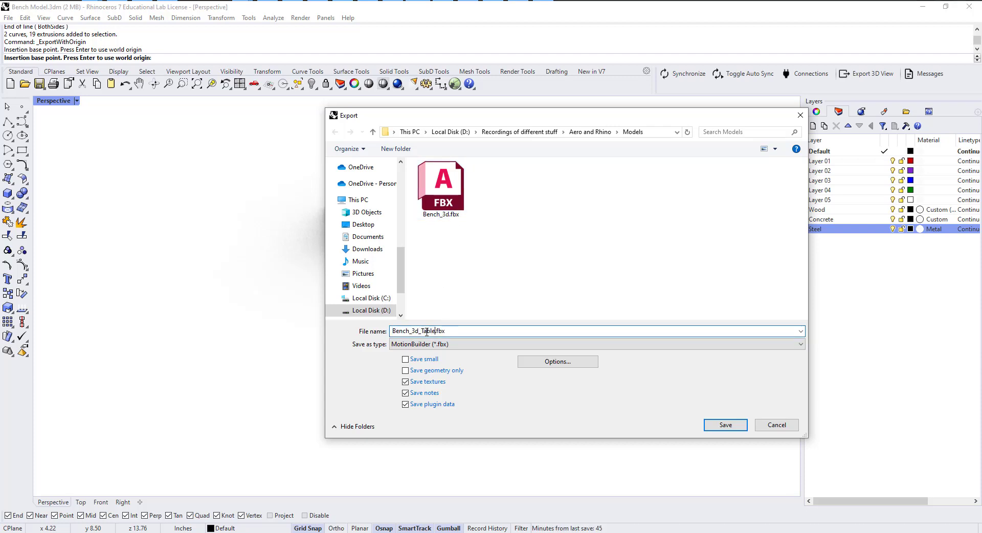
type("top")
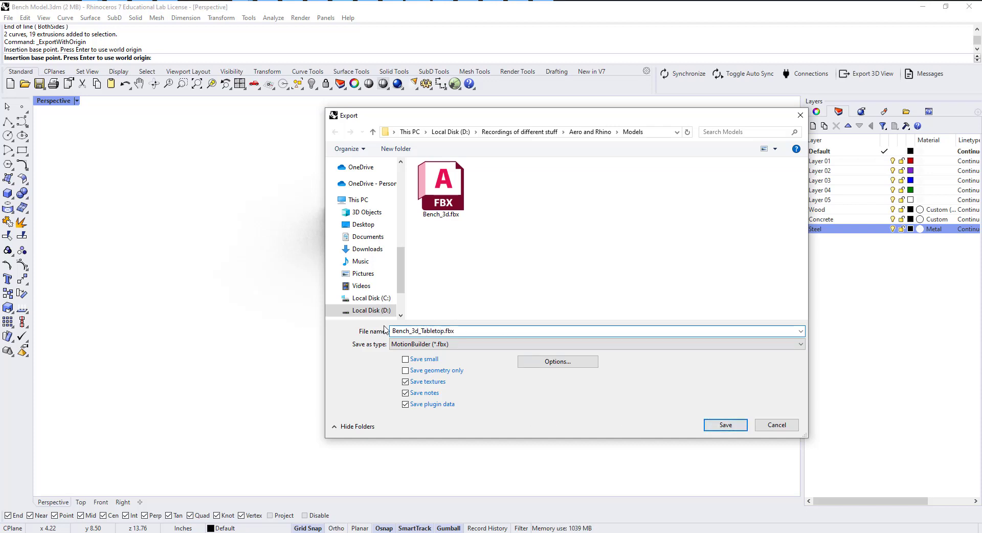
left_click(726, 425)
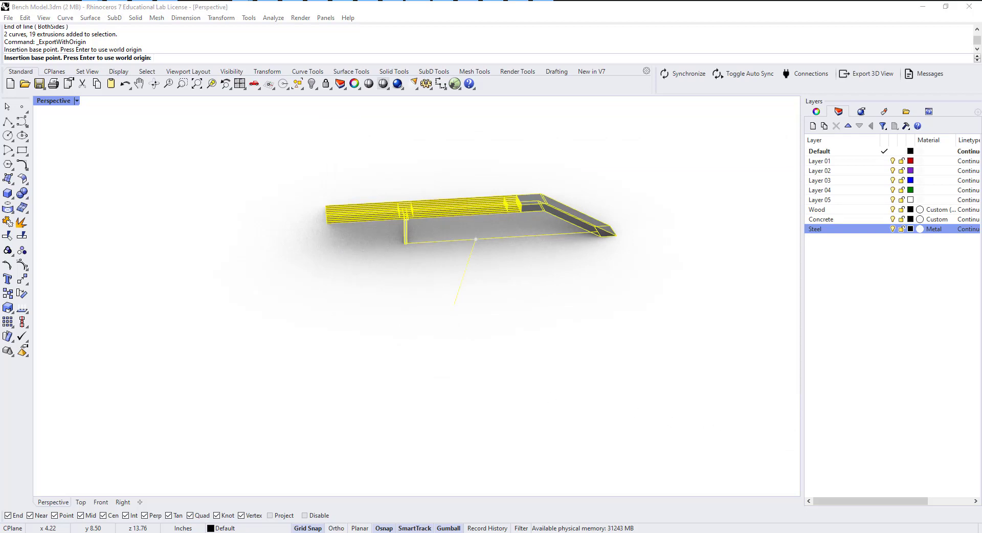
key("Return")
left_click(443, 355)
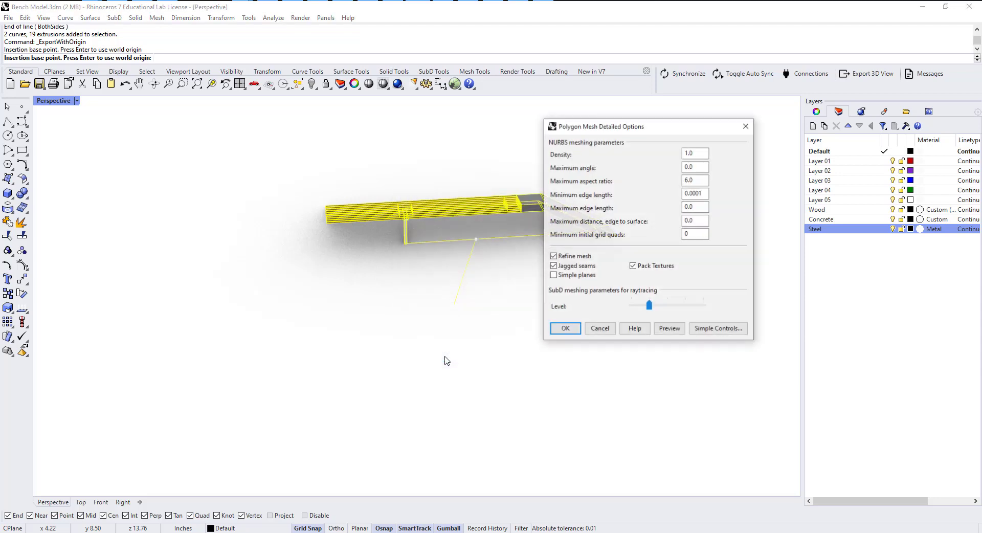
left_click(565, 328)
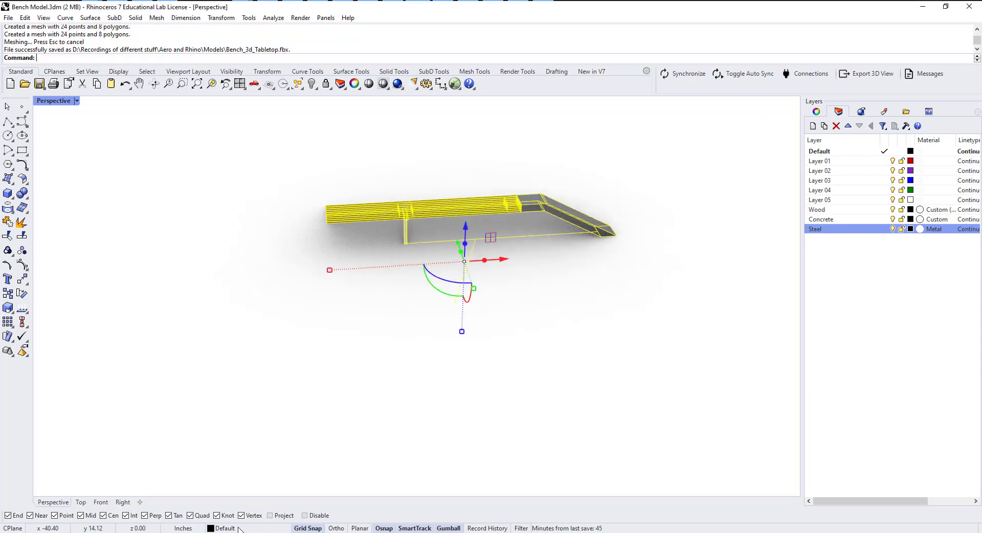
- Switch to File Explorer and select Bench_3d_Tabletop.fbx and the four texture JPGs in the Models folder for archiving
mouse_move(230, 532)
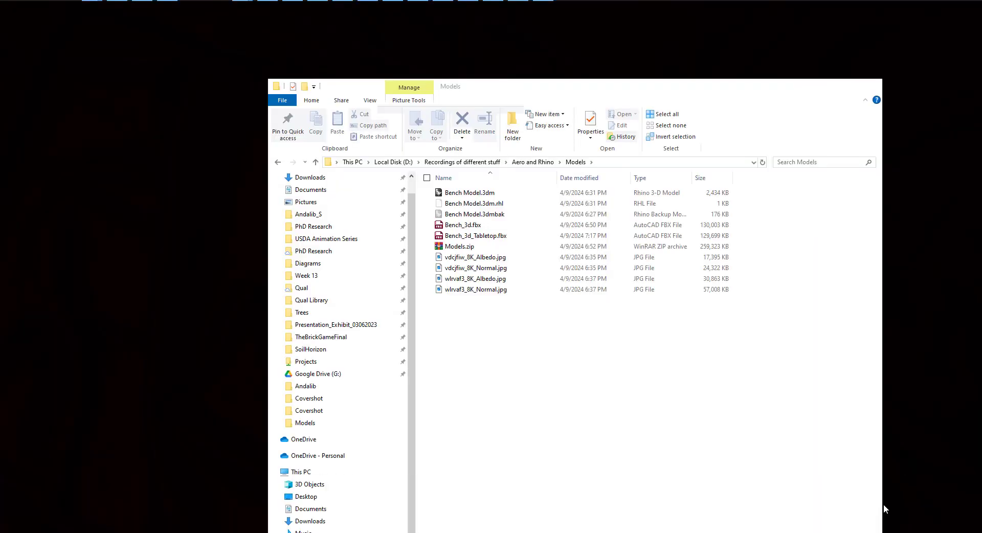
left_click(884, 508)
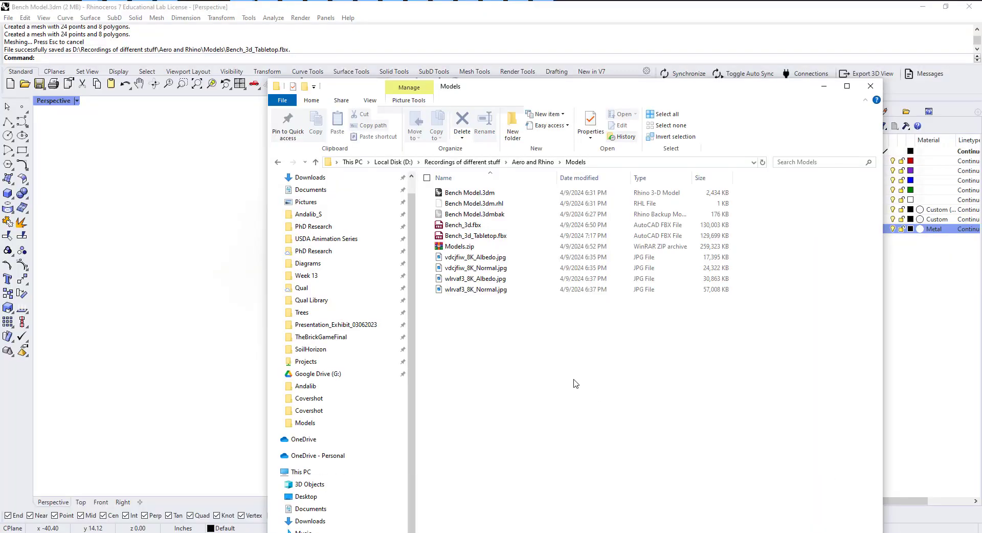
left_click(507, 238)
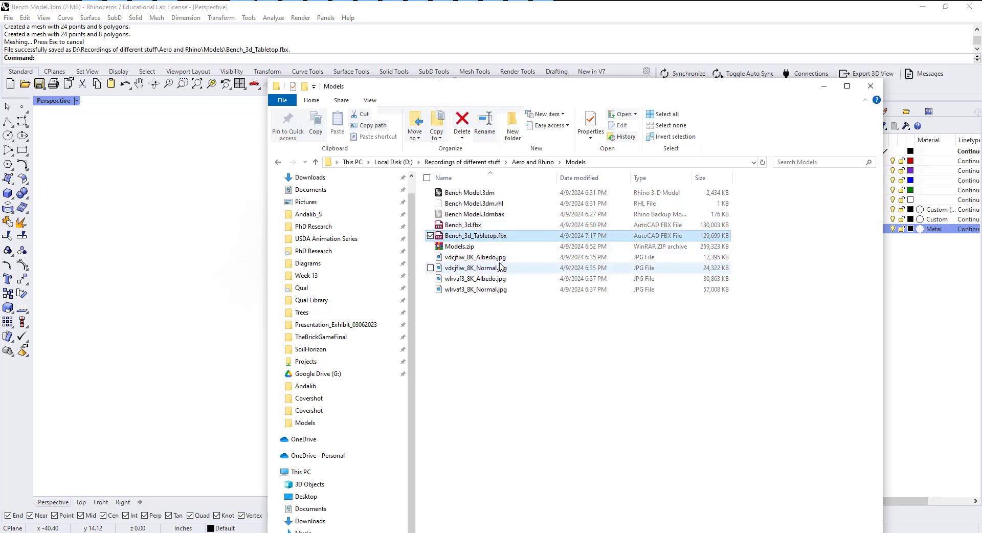
left_click(499, 259, "ctrl")
left_click(498, 268, "ctrl")
left_click(496, 279, "ctrl")
left_click(492, 290, "ctrl")
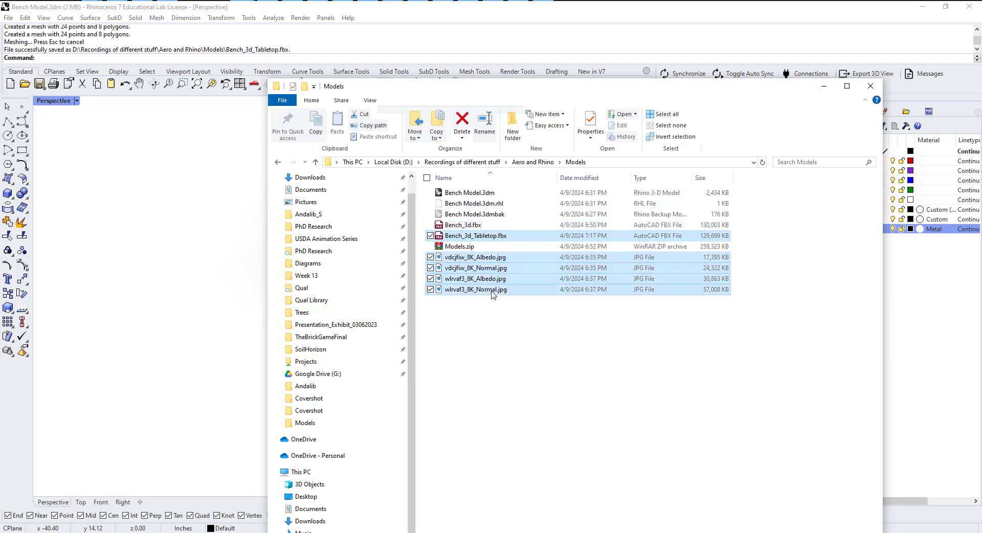
right_click(495, 238)
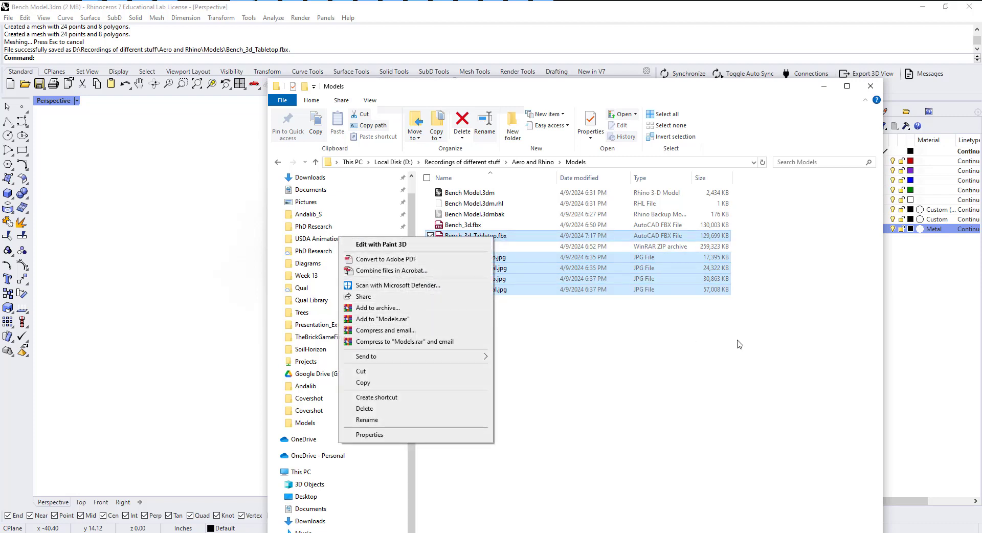
left_click(661, 357)
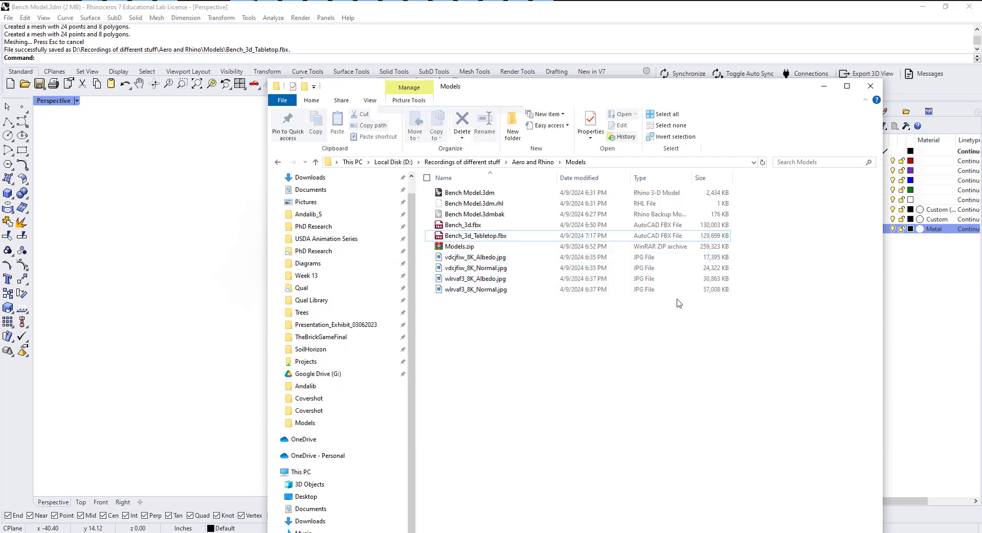
- Compare the file size of Bench_3d_Tabletop.fbx with those of the four texture JPGs
left_click(723, 237)
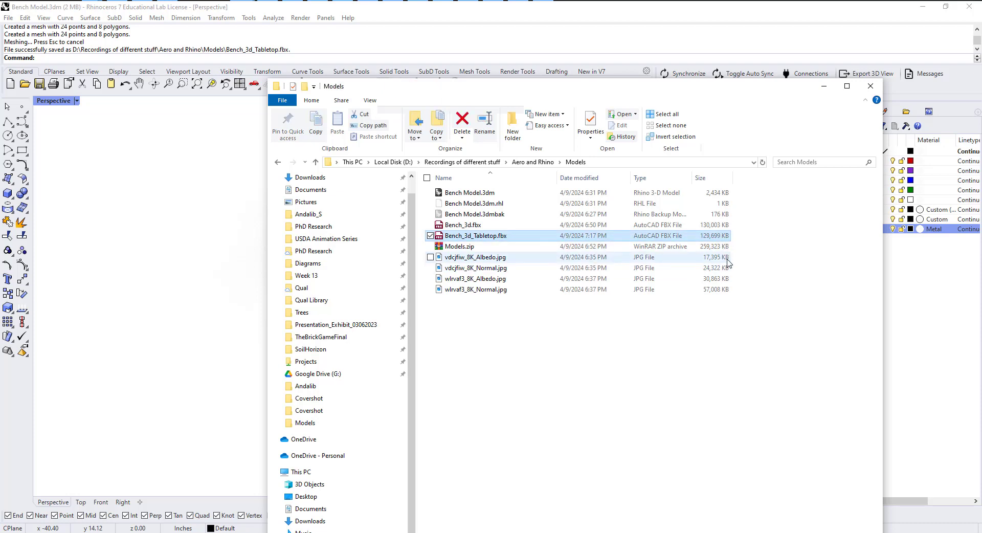
left_click(716, 258)
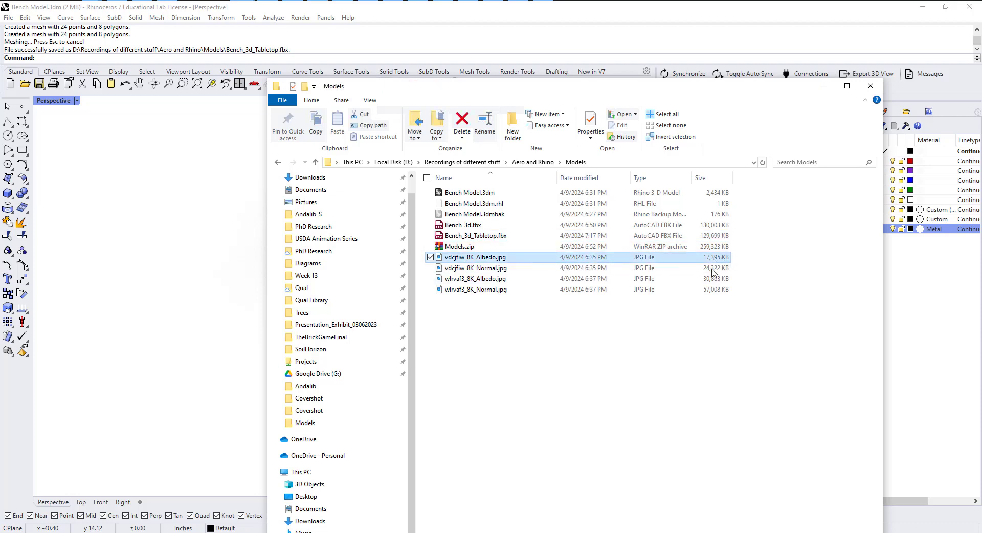
left_click(710, 289, "shift")
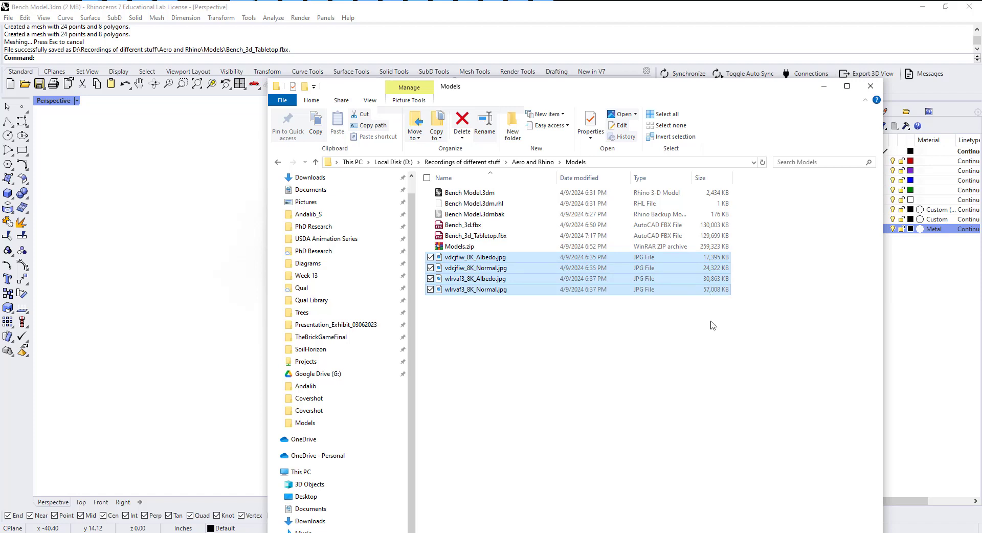
left_click_drag(710, 324, 674, 261)
left_click(699, 226)
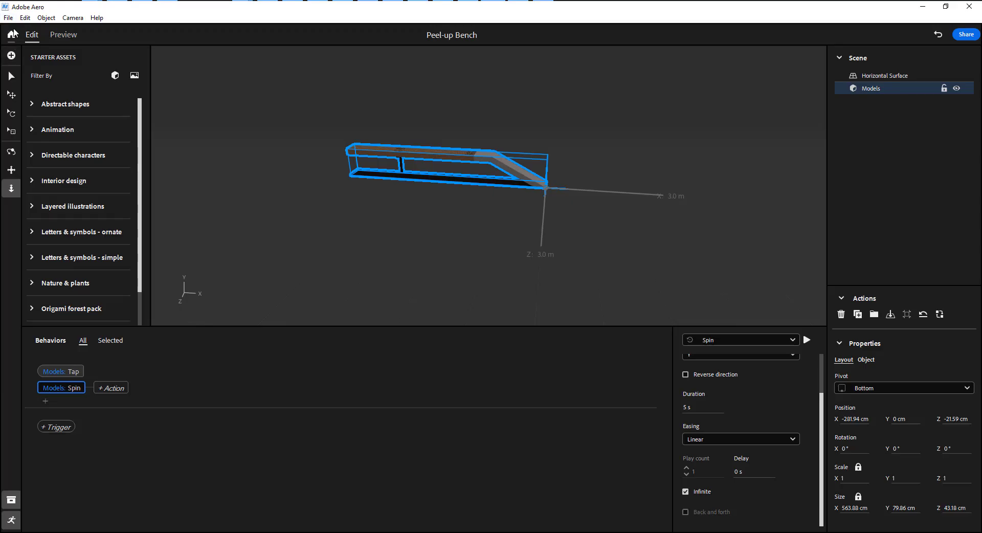
- Switch to Adobe Aero, create a new project named "Tabletop Bench" and import Bench_3d_Tabletop.fbx into it
left_click(8, 18)
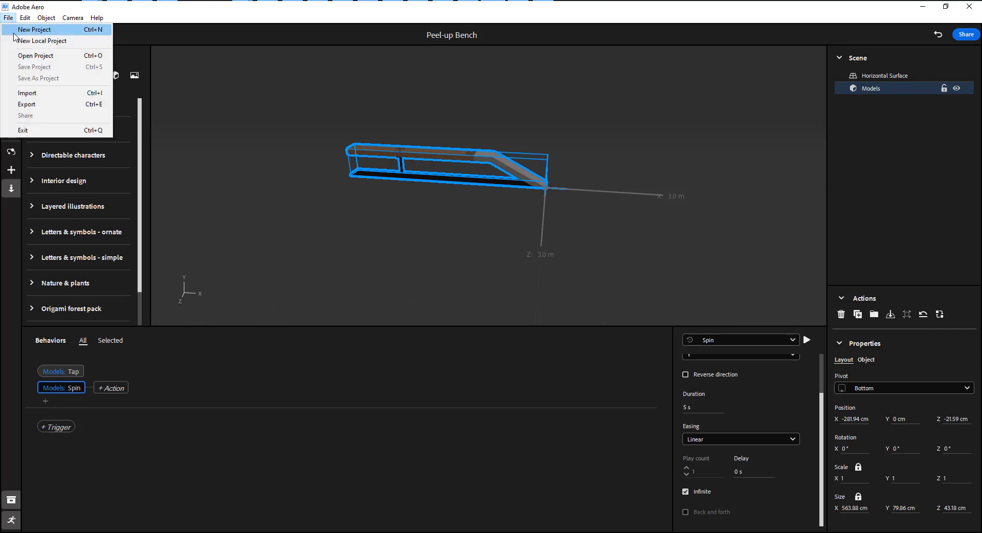
left_click(23, 26)
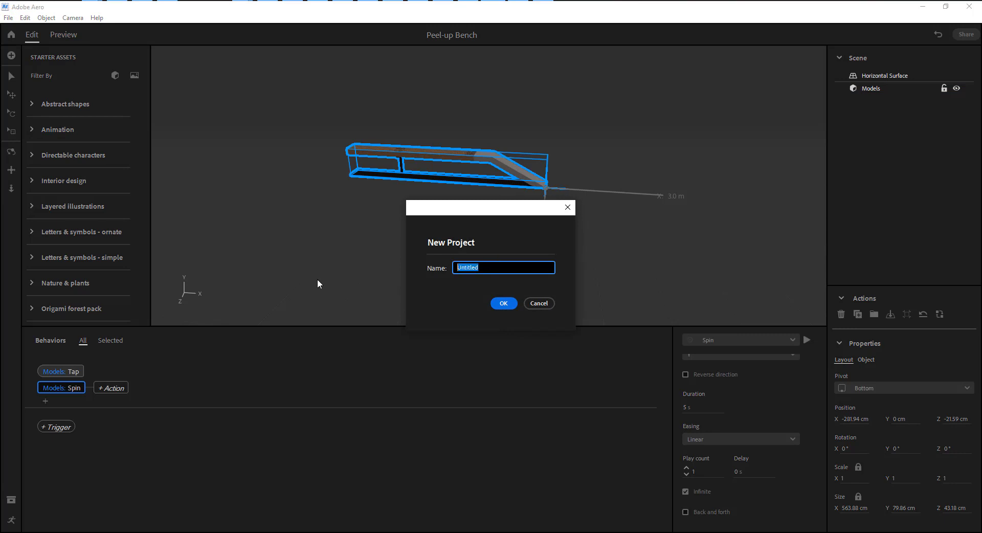
type("Tabletop Bench")
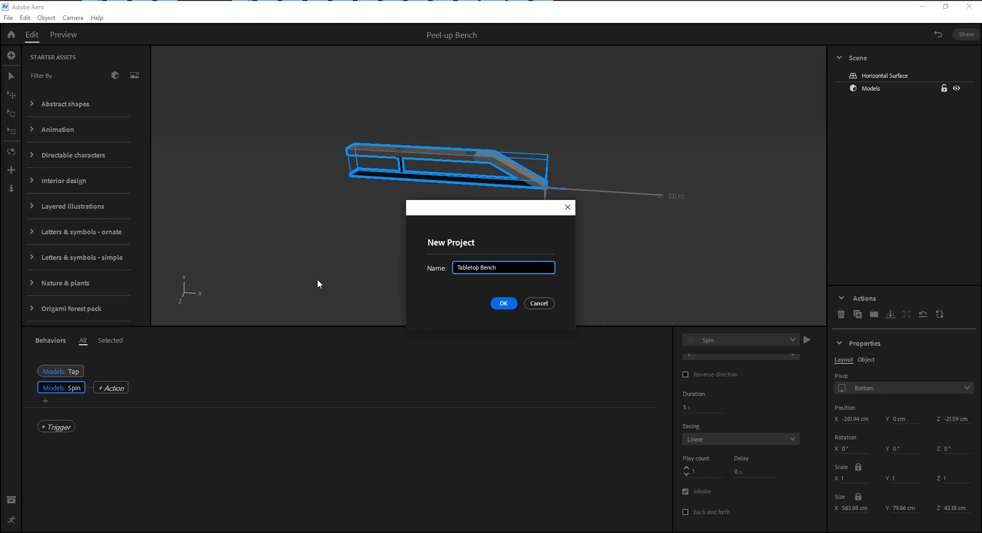
key("Return")
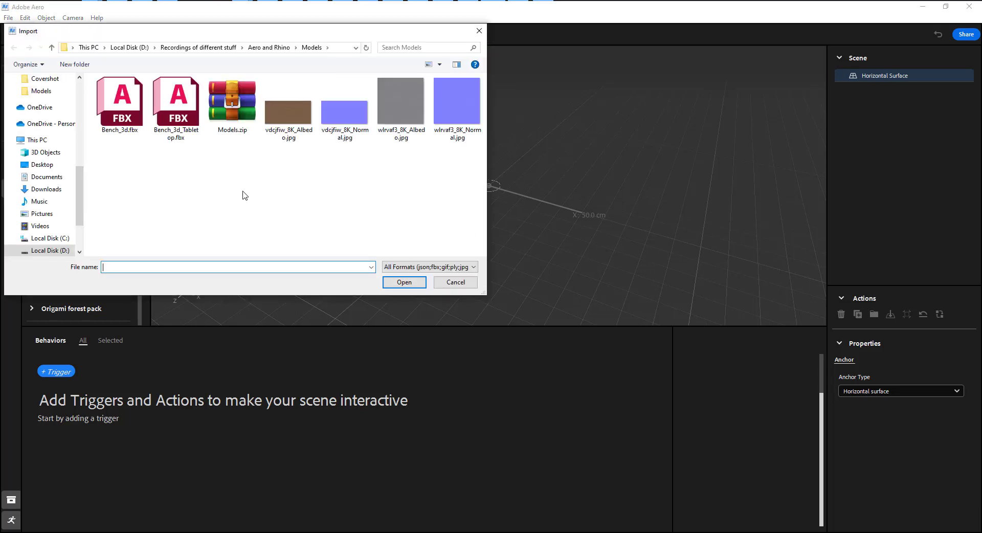
double_click(179, 127)
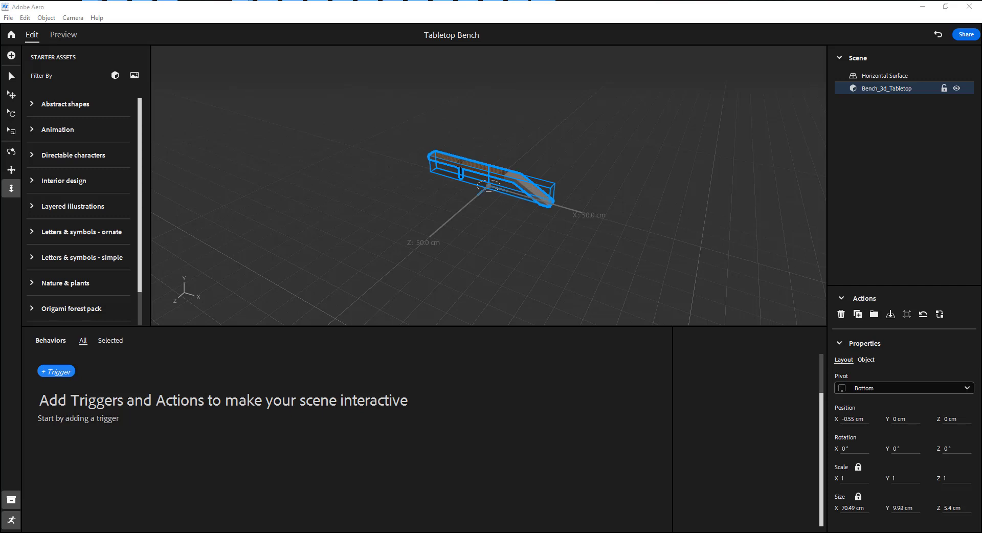
- Share the Tabletop Bench project as an AR experience
mouse_move(572, 199)
left_mouse_down("alt")
mouse_move(556, 228)
mouse_move(553, 199)
left_mouse_up("alt")
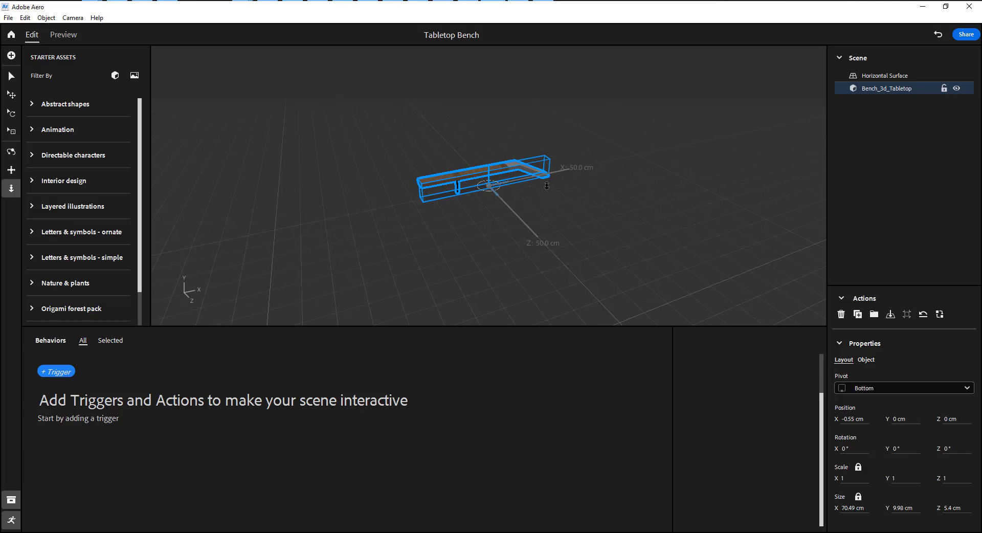
left_click(965, 35)
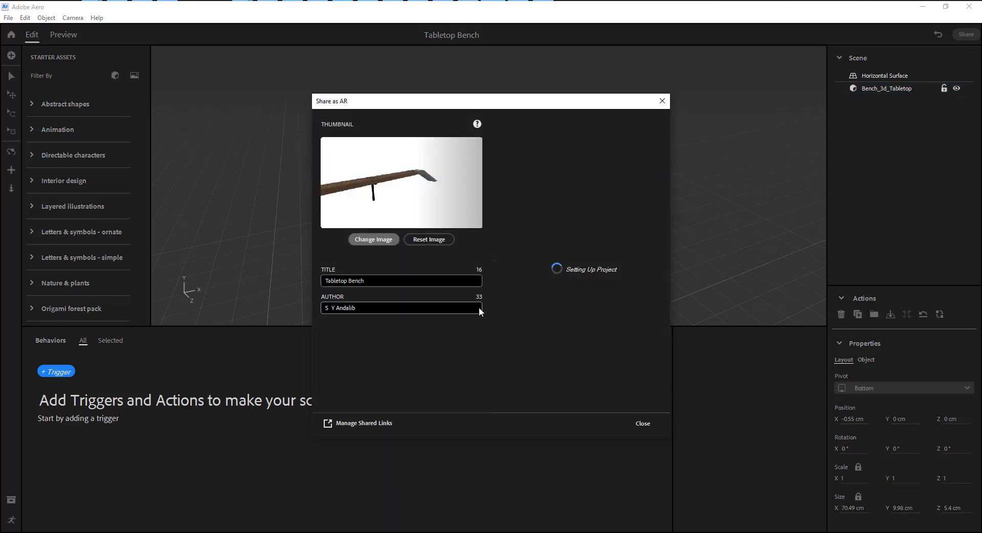